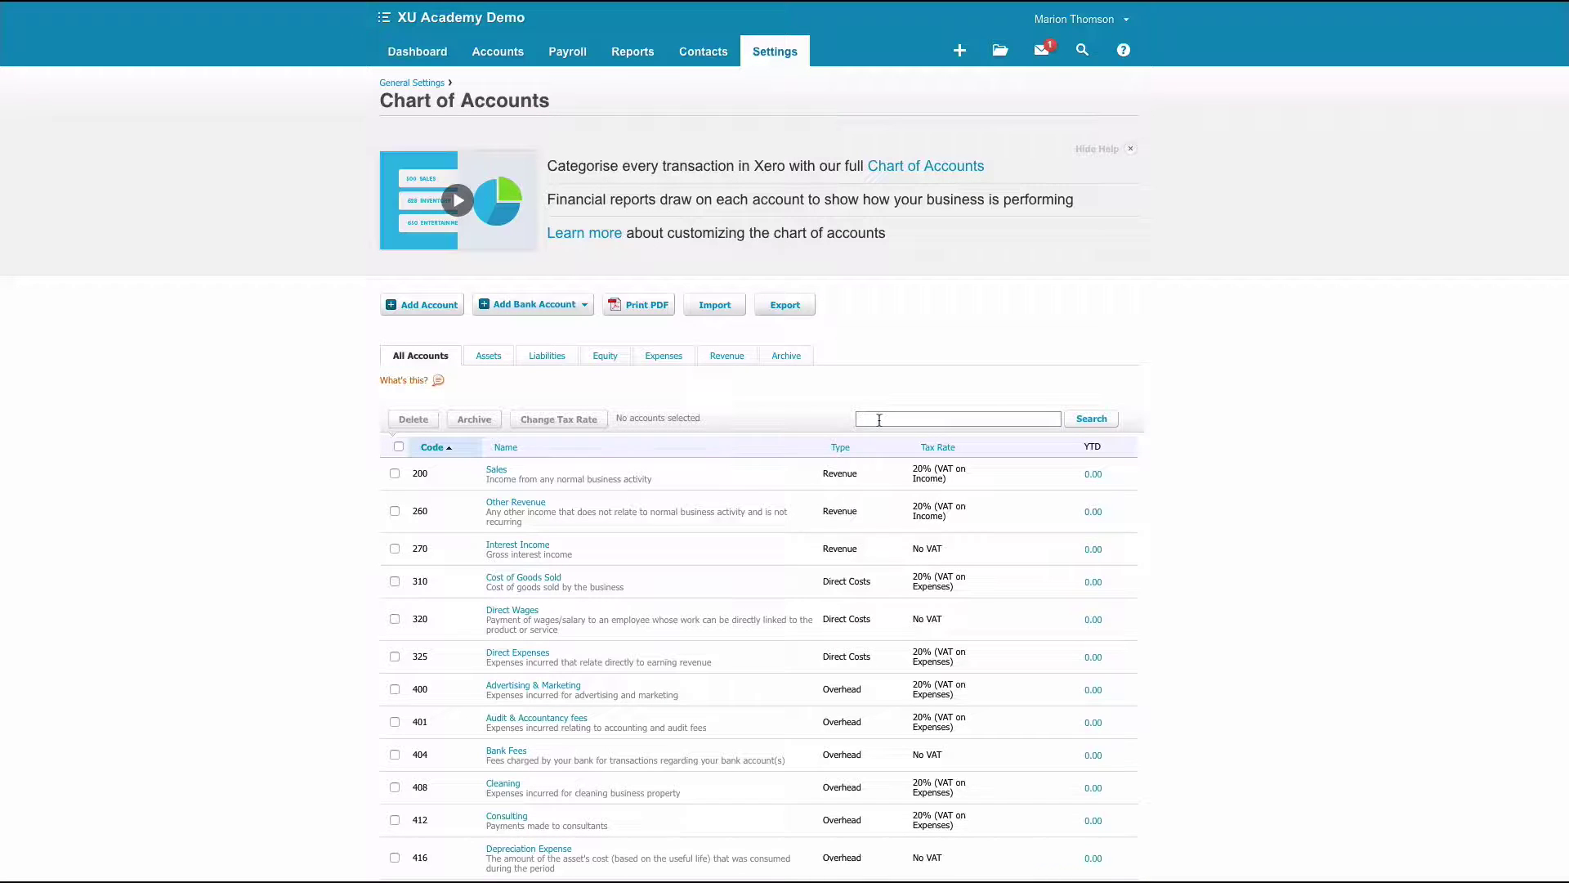
Search the chart of accounts for "corp" and archive the Corporation Tax and Provision for Corporation Tax accounts.
type("corp")
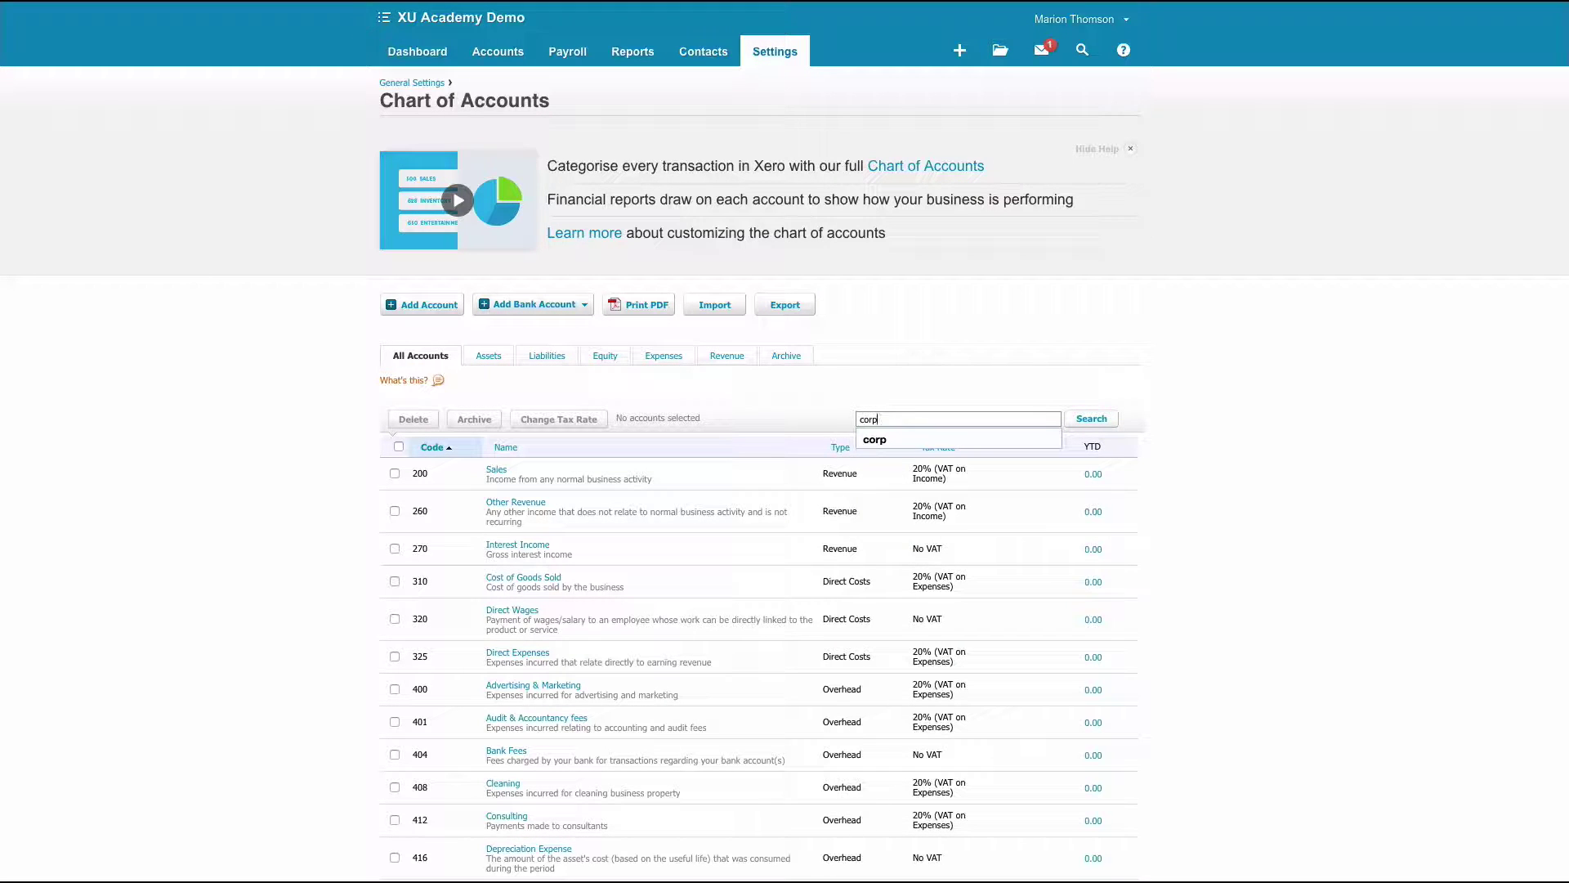
key("Return")
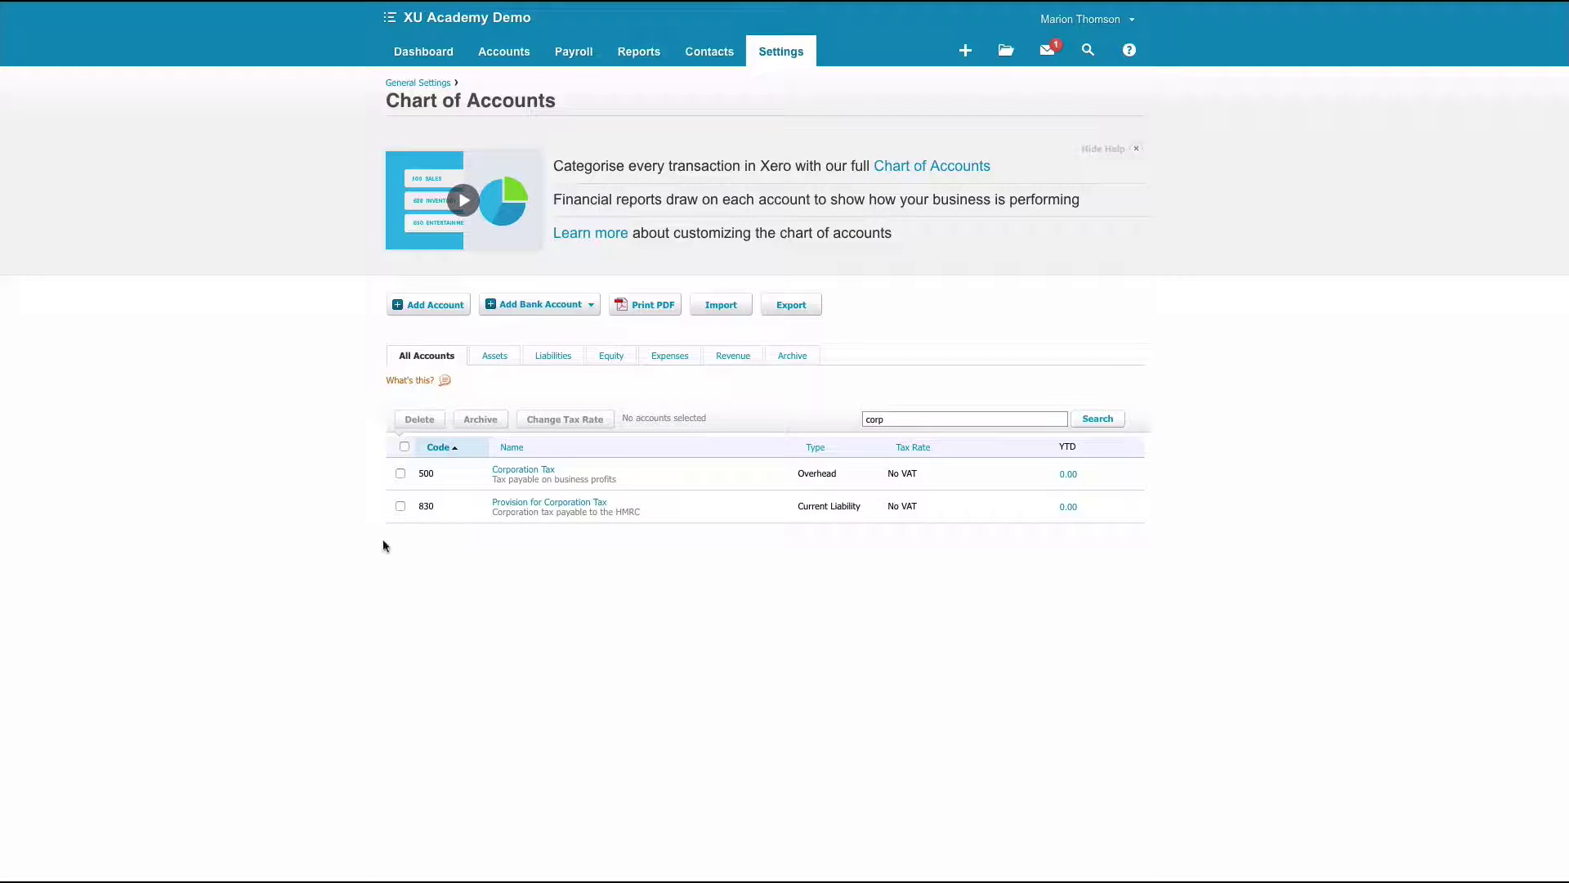
left_click(400, 474)
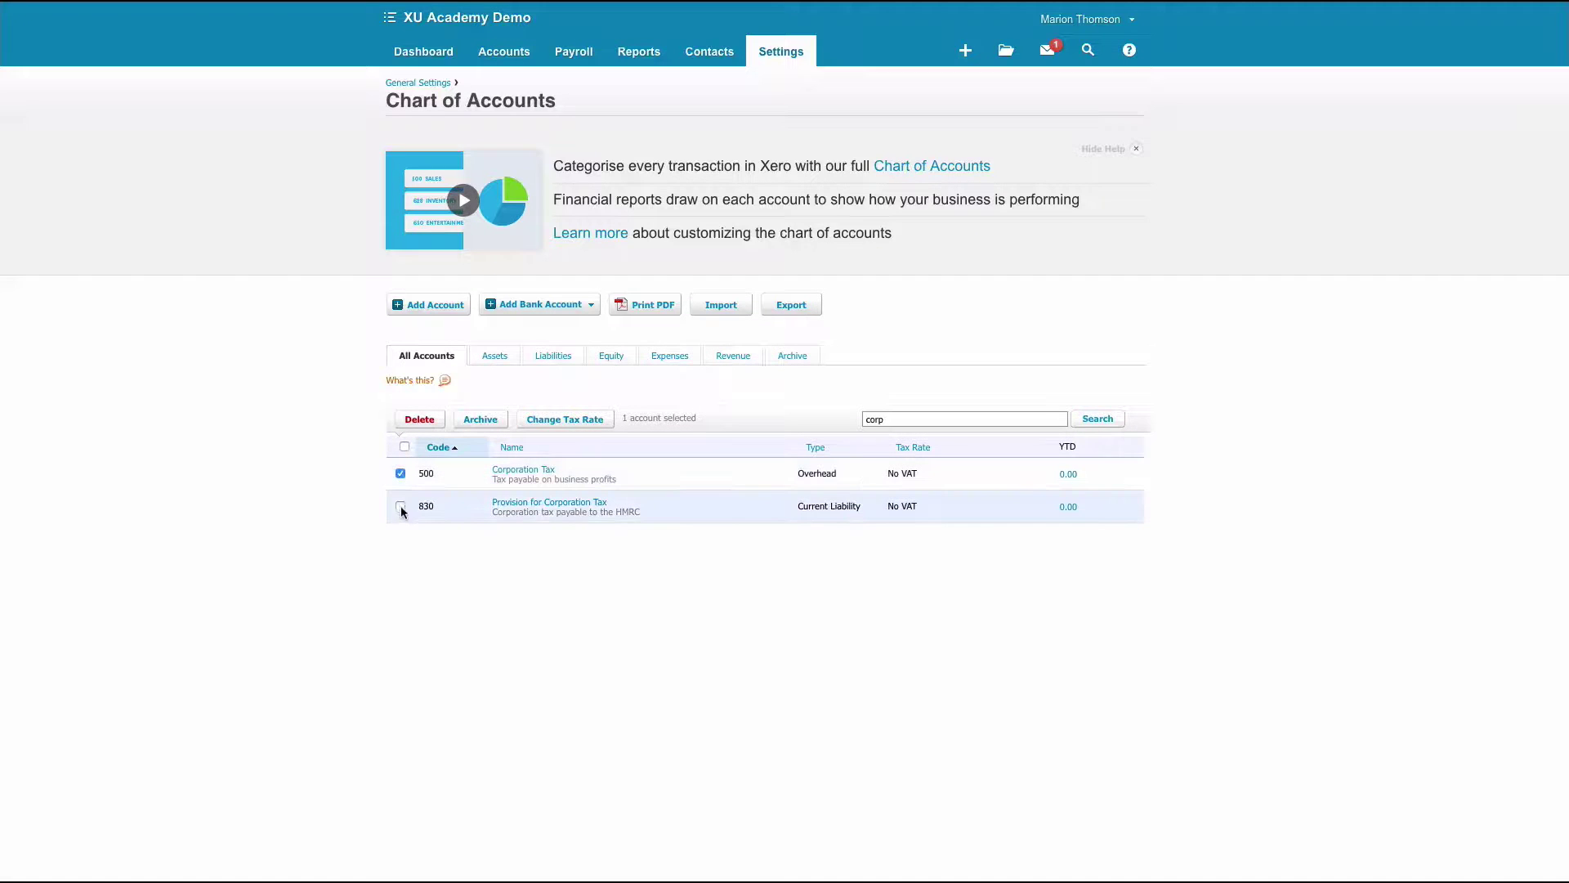
left_click(400, 507)
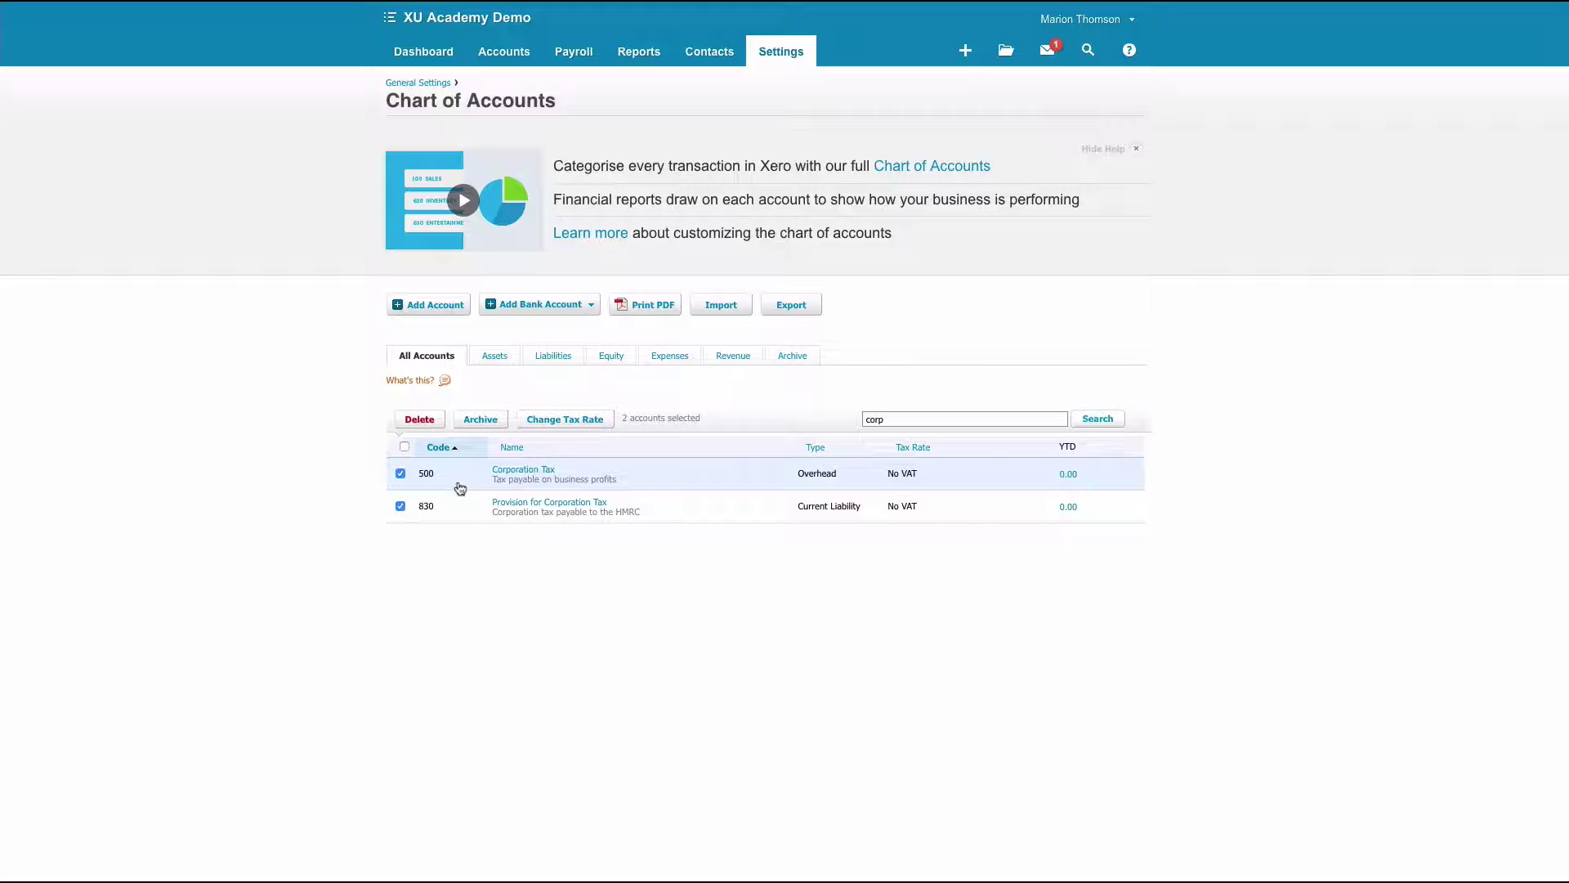
left_click(480, 419)
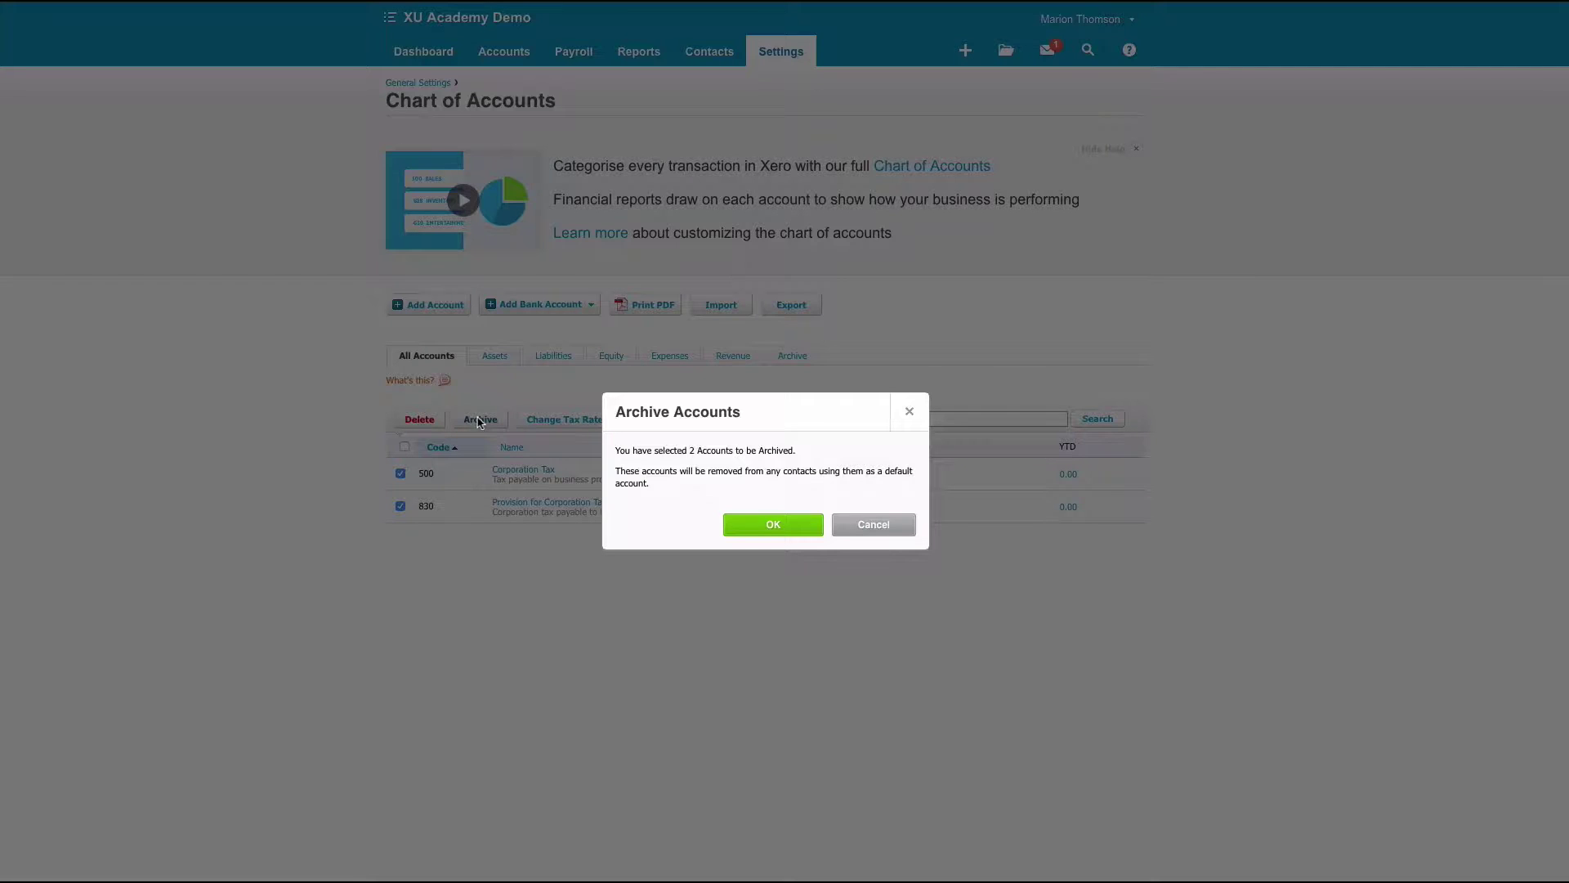
left_click(771, 528)
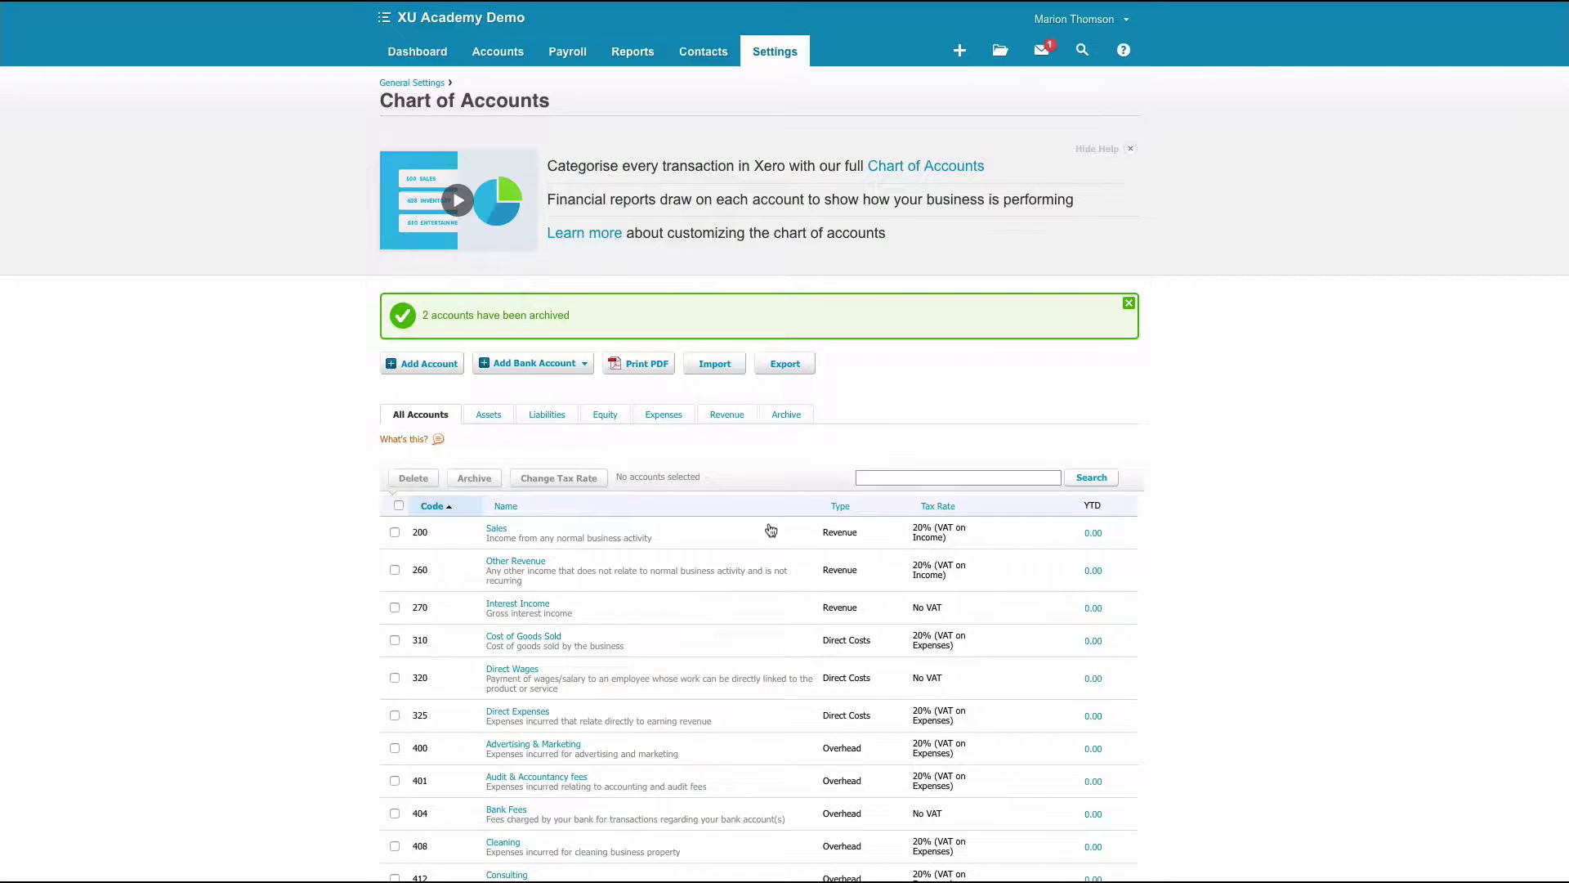
Search the chart of accounts for "tax" and archive the Deferred Tax account.
left_click(861, 478)
type("tax")
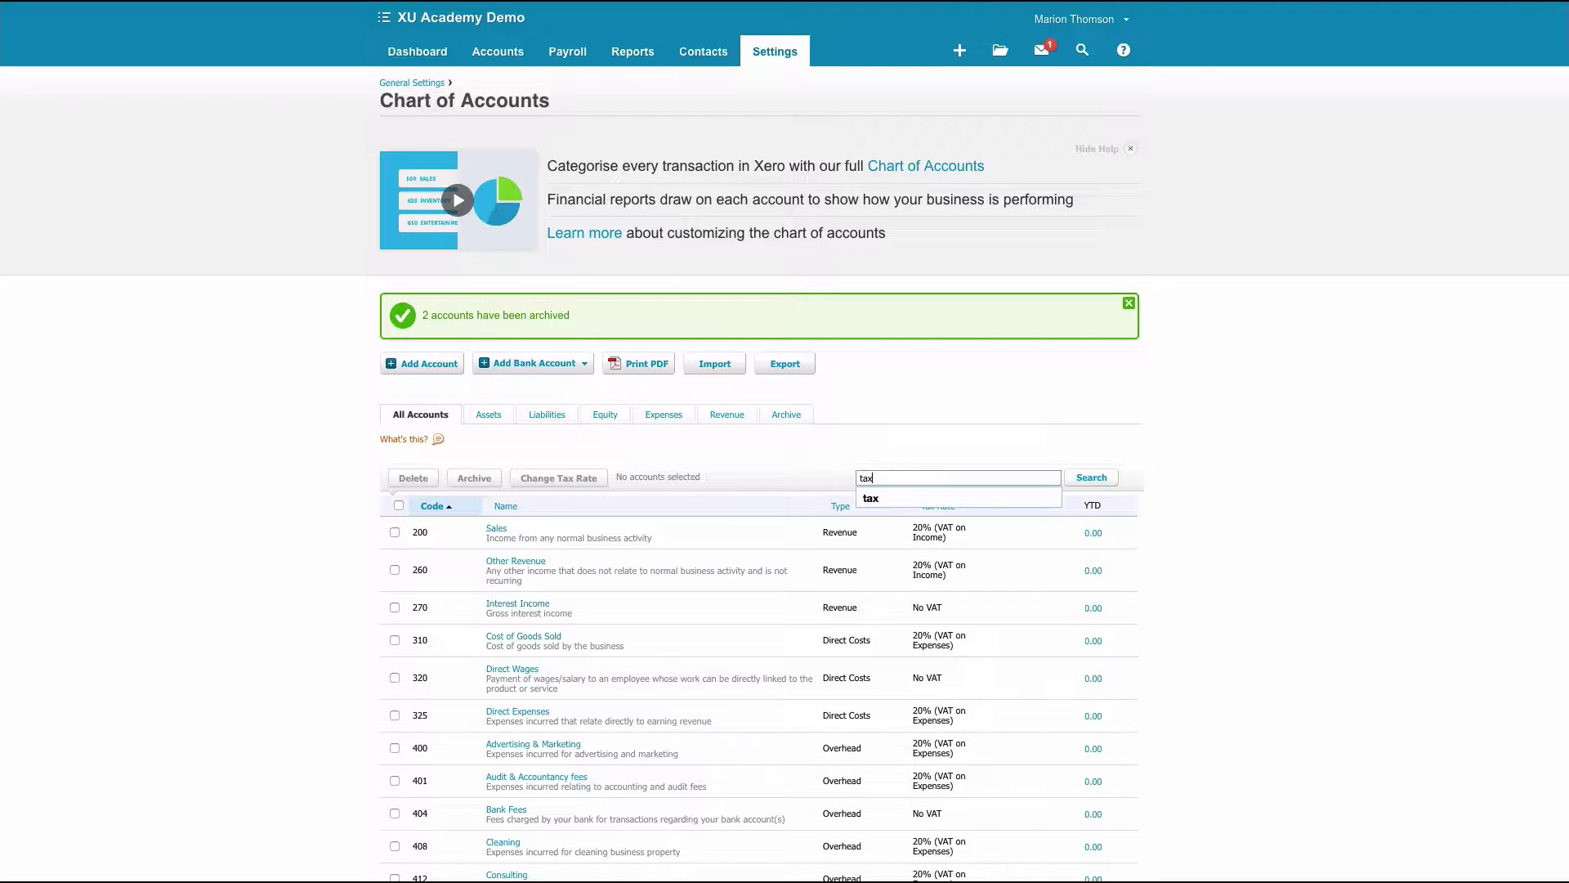
key("Return")
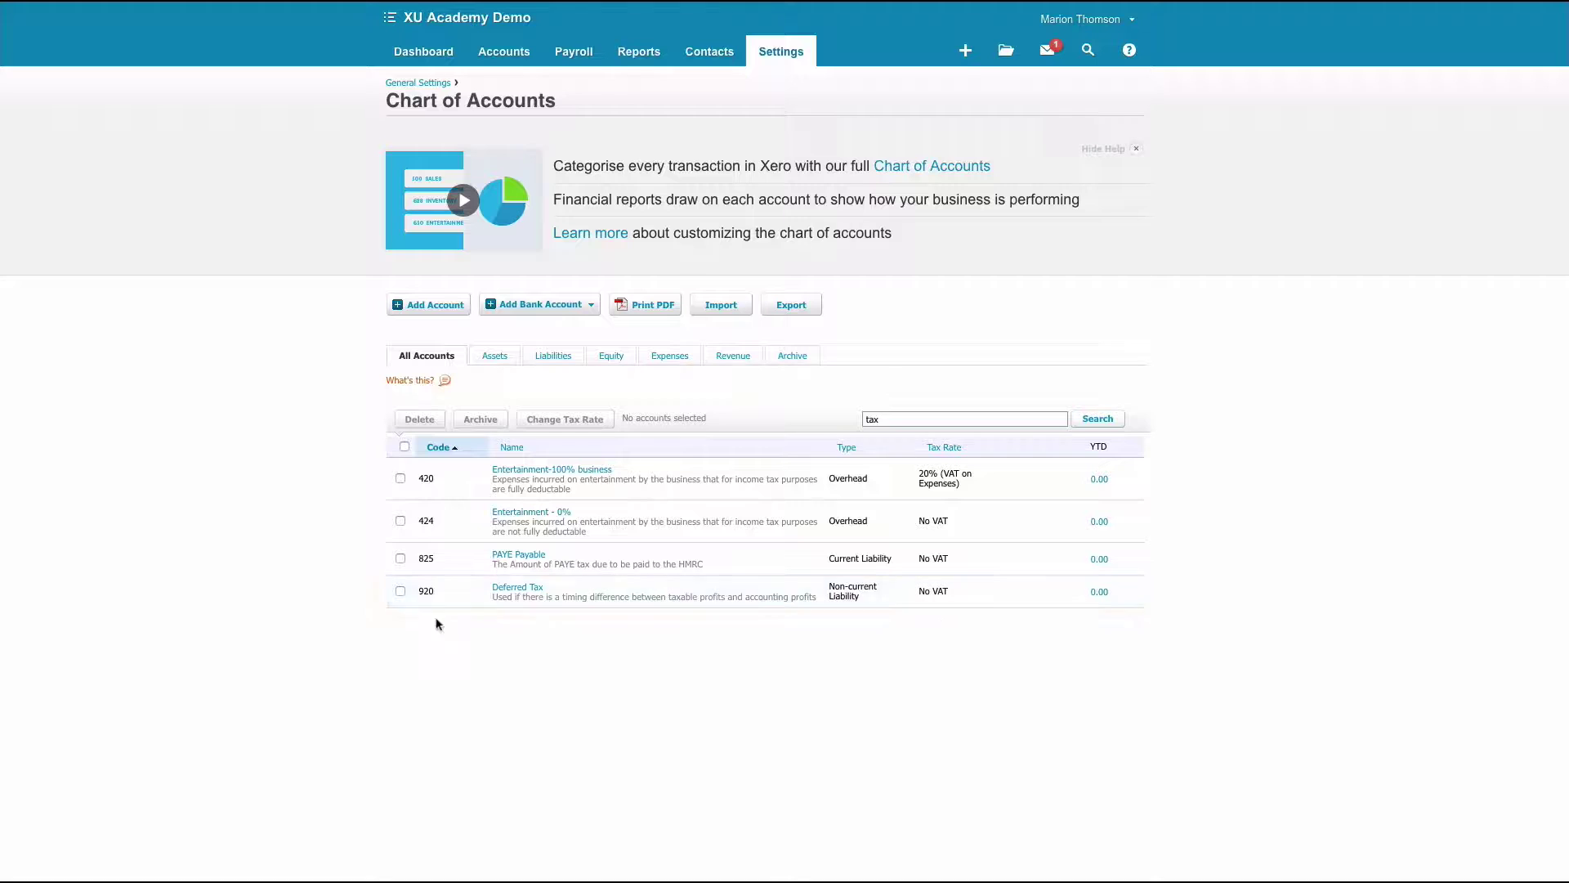
left_click(401, 591)
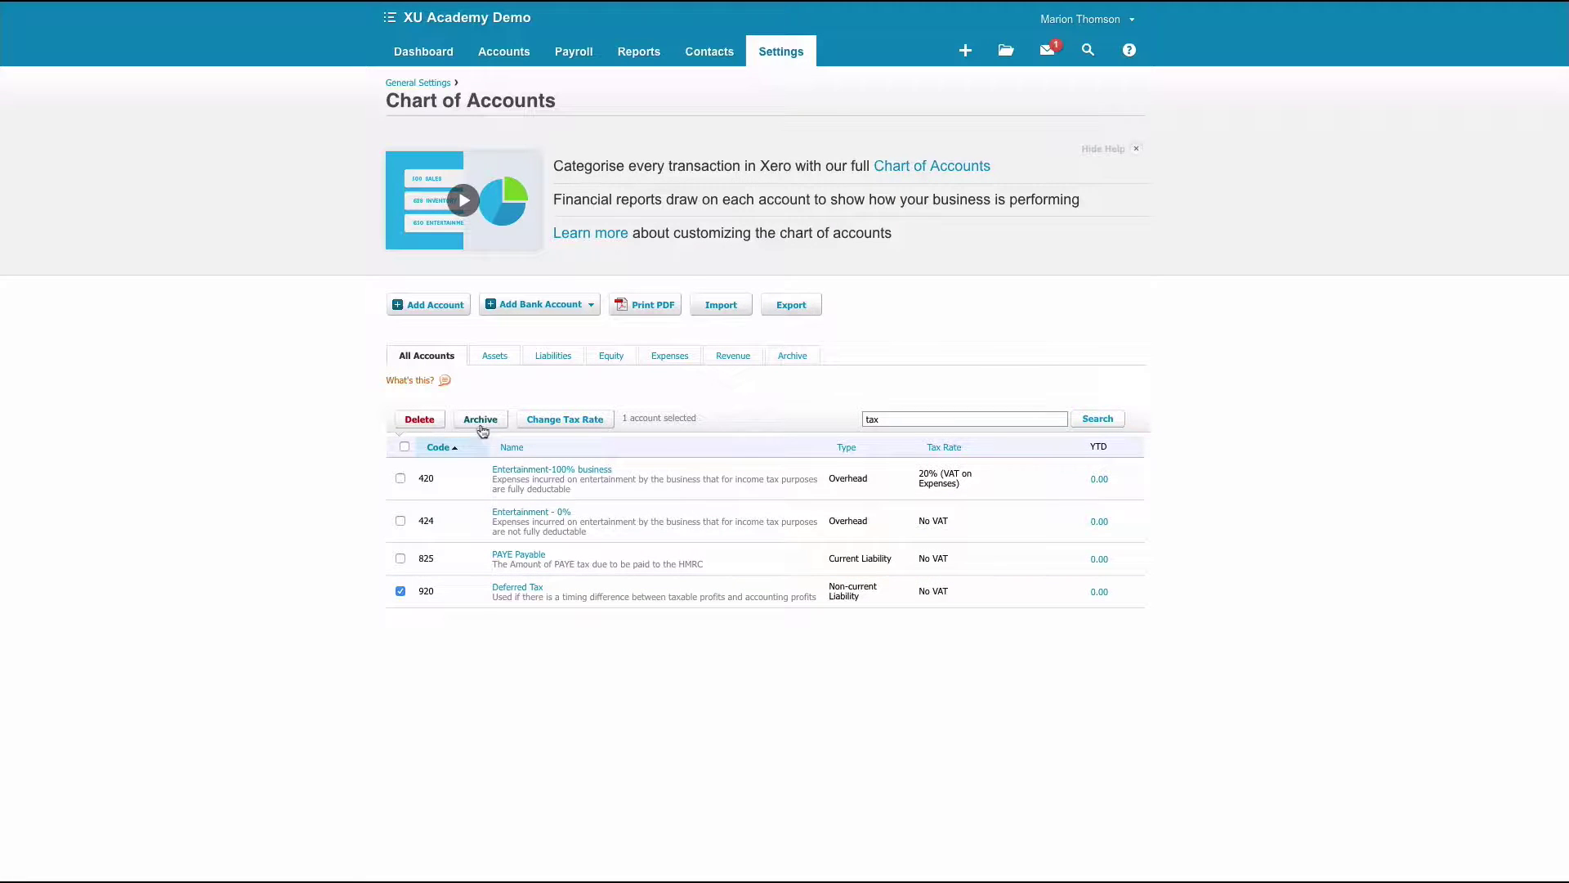
left_click(480, 419)
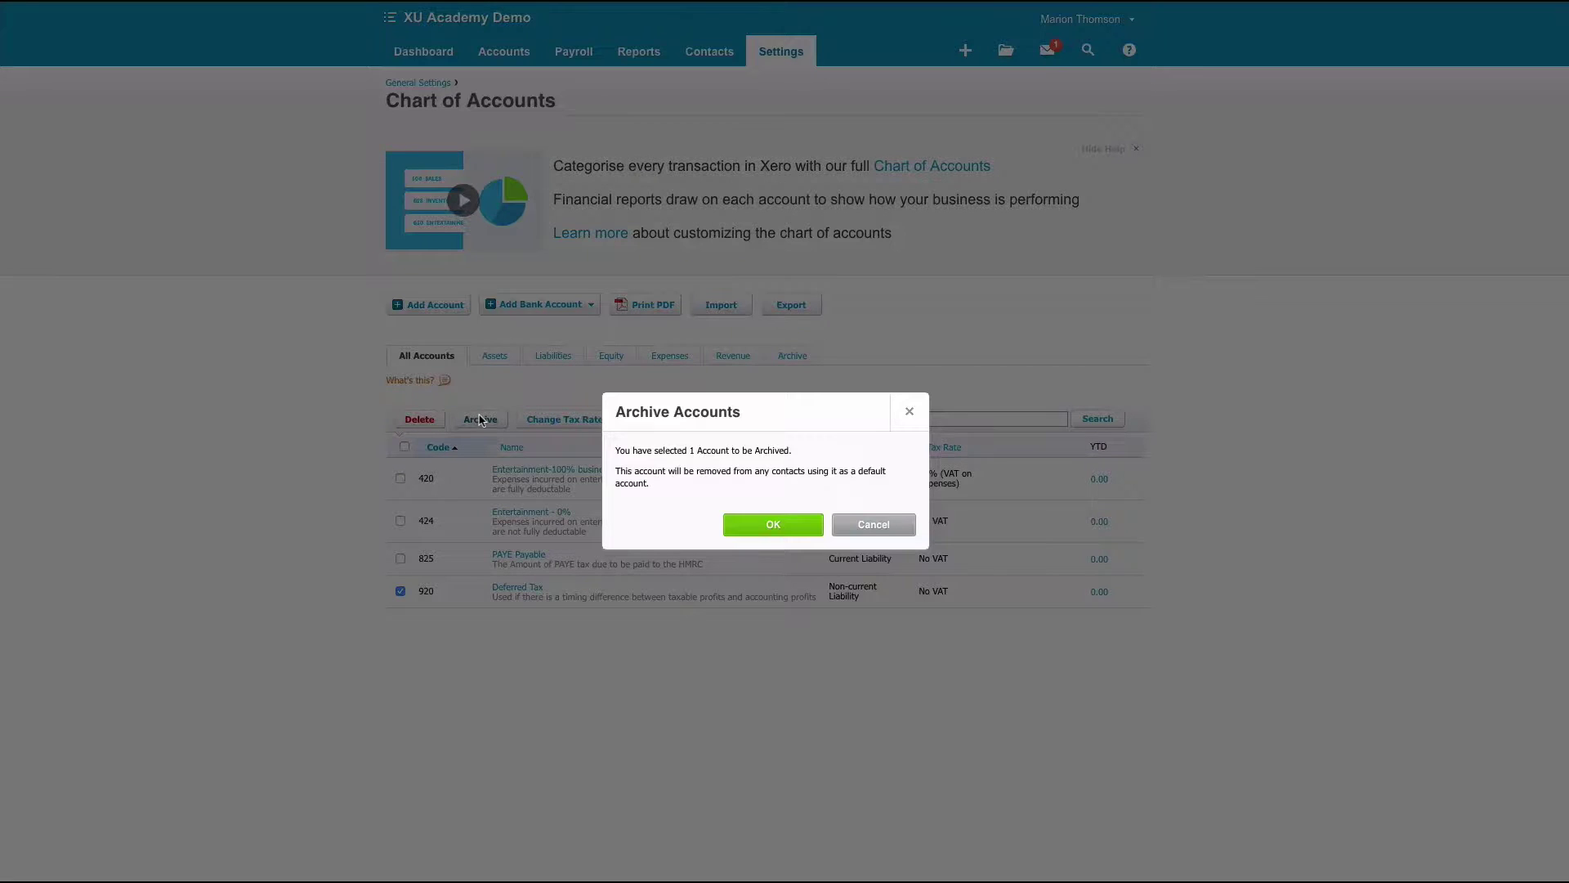
left_click(761, 526)
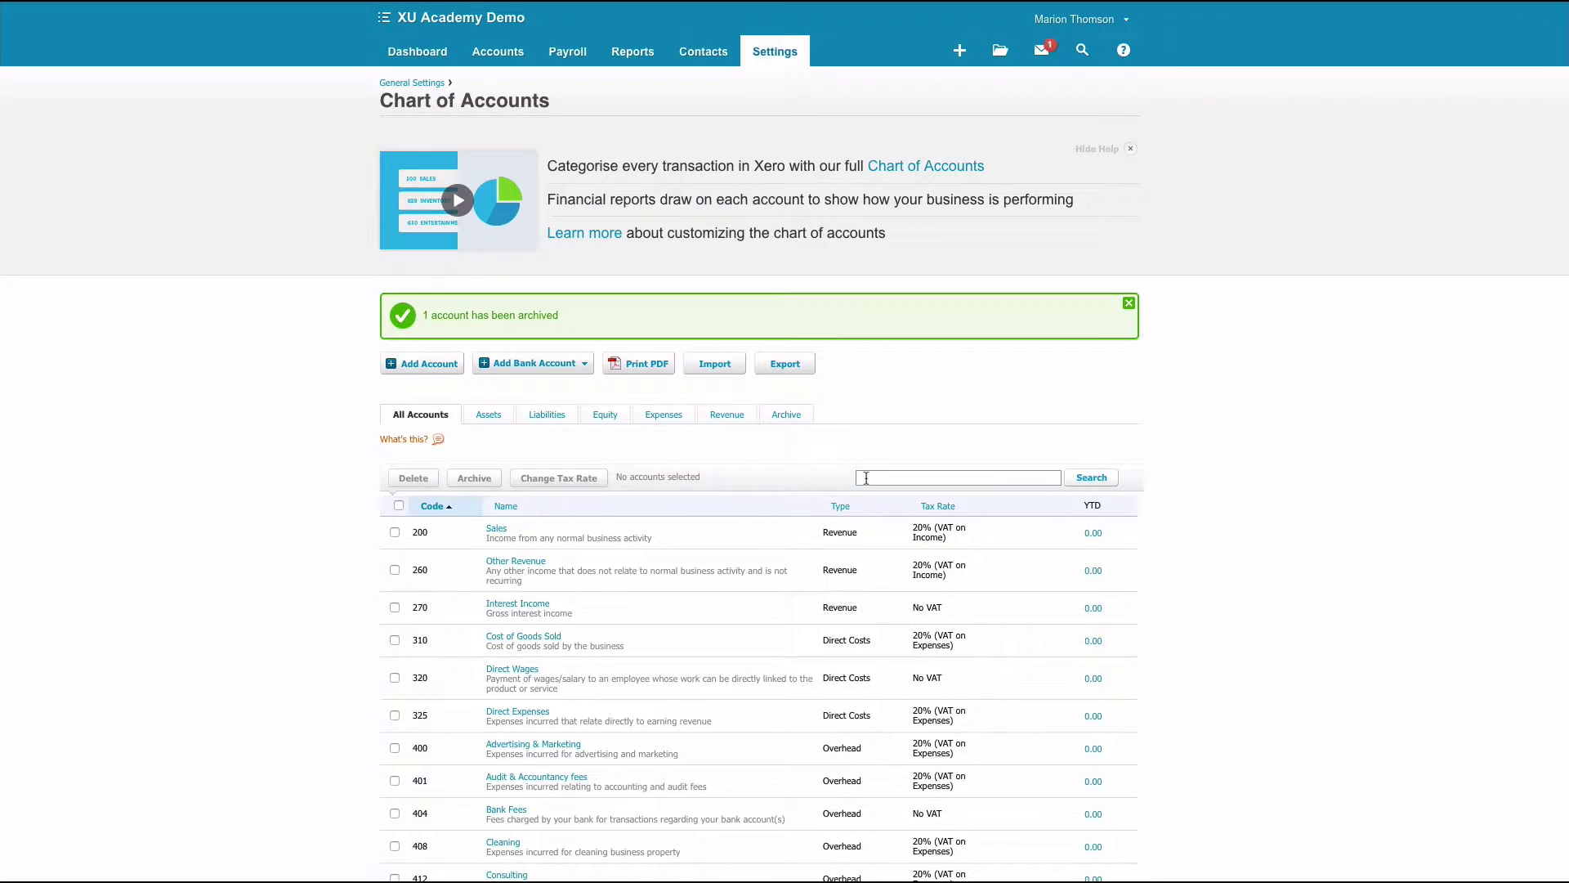
Search the accounts for "direct" and archive Directors' Remuneration and Directors' Loan Account.
left_click(864, 478)
type("direct")
key("Return")
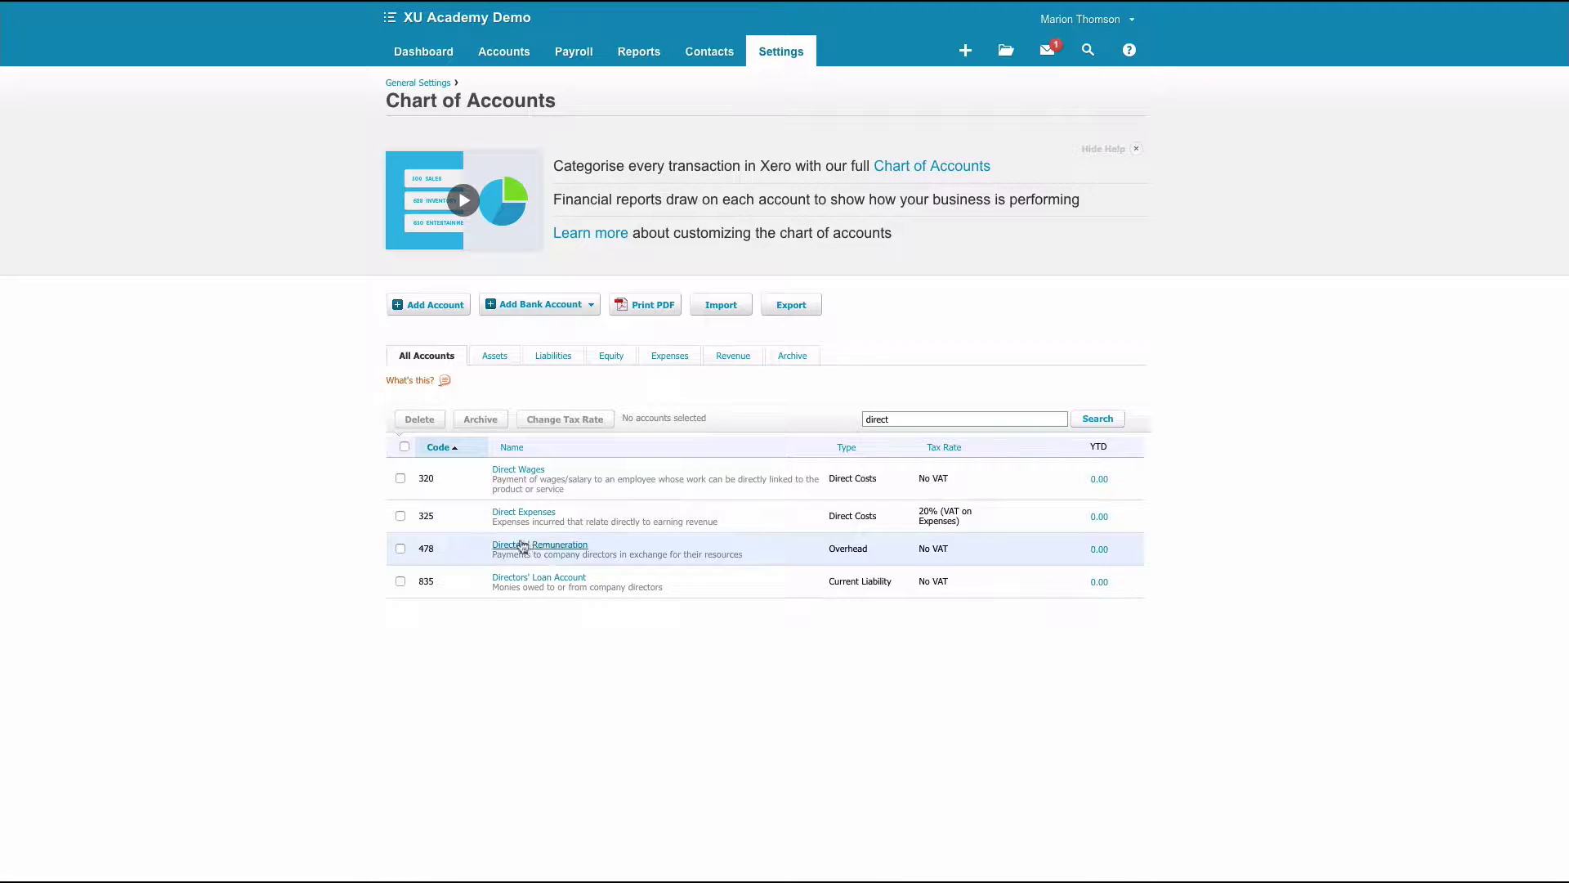
left_click(401, 549)
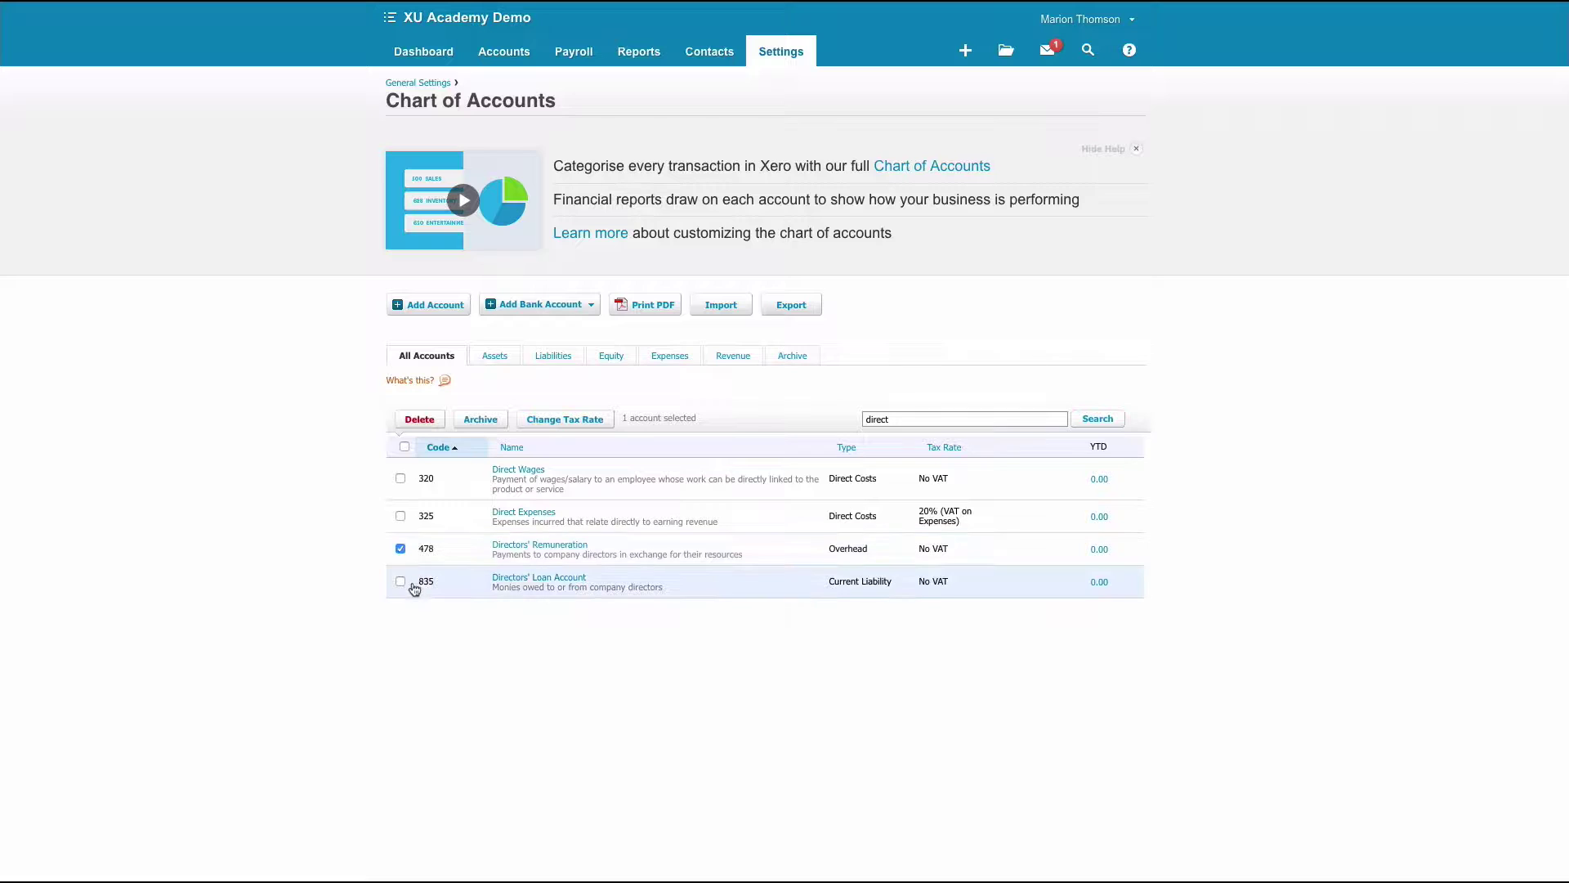
left_click(400, 582)
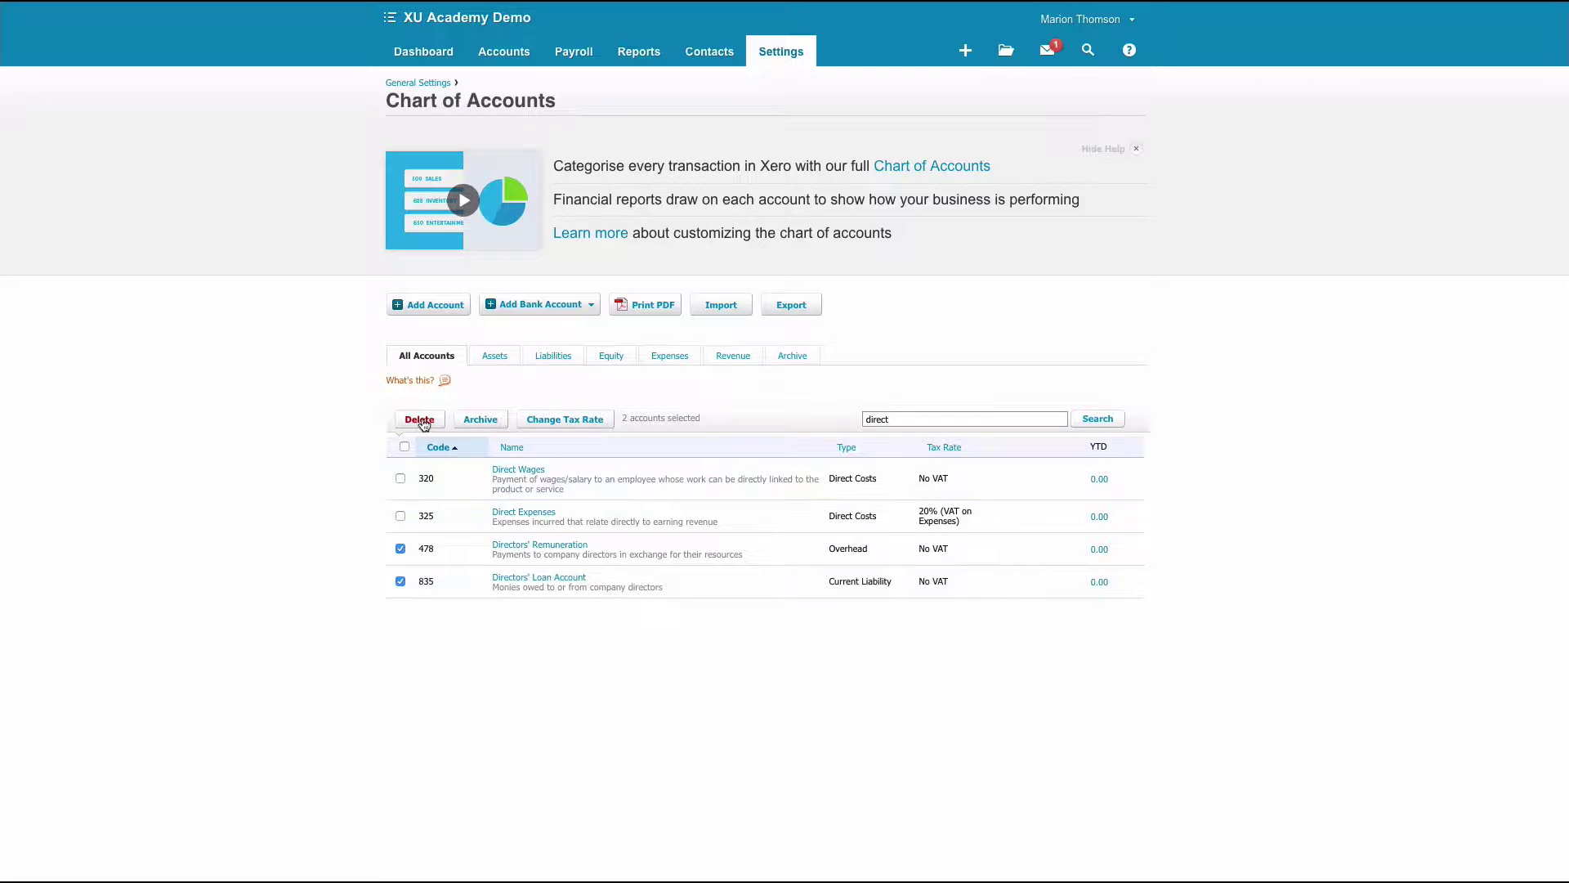
left_click(482, 421)
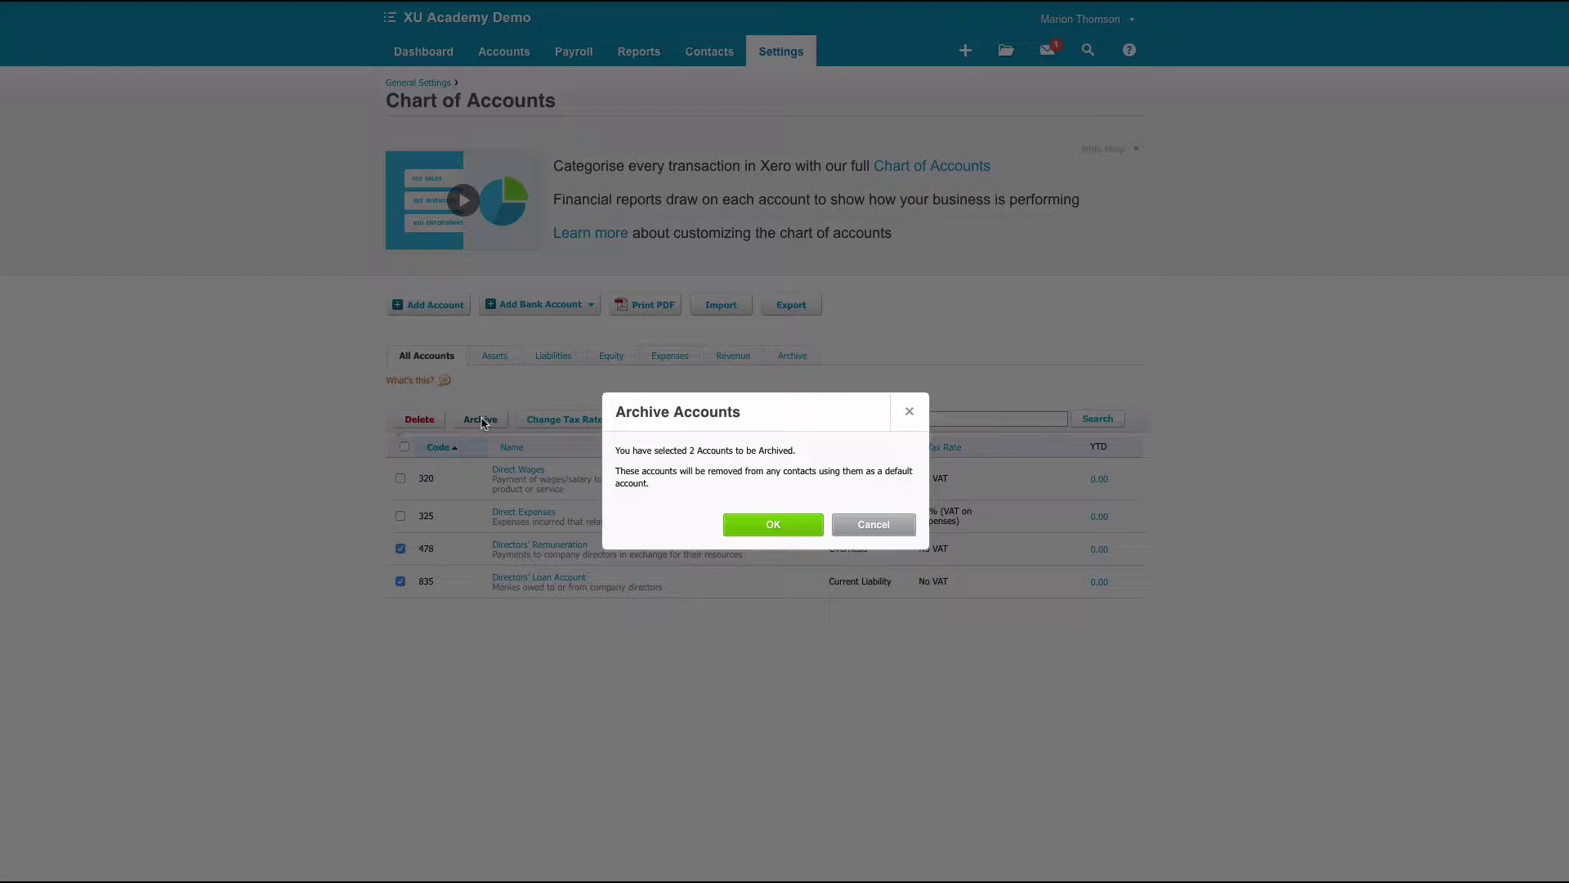
left_click(774, 530)
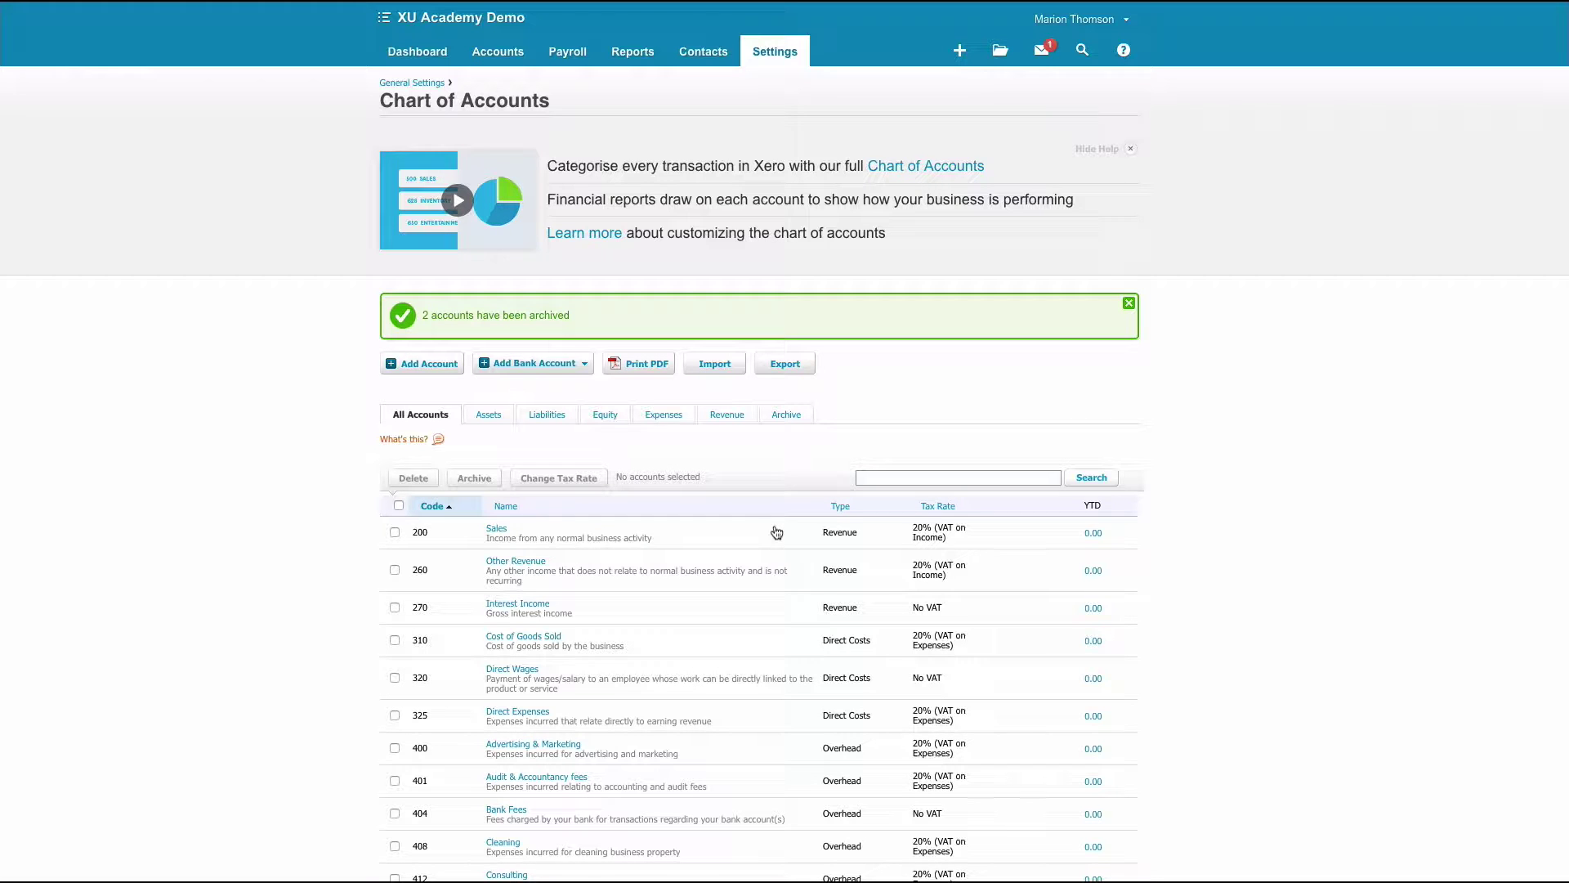
Search the accounts for "cap" and archive the Capital - x,xxx Ordinary Shares account.
left_click(884, 478)
type("c")
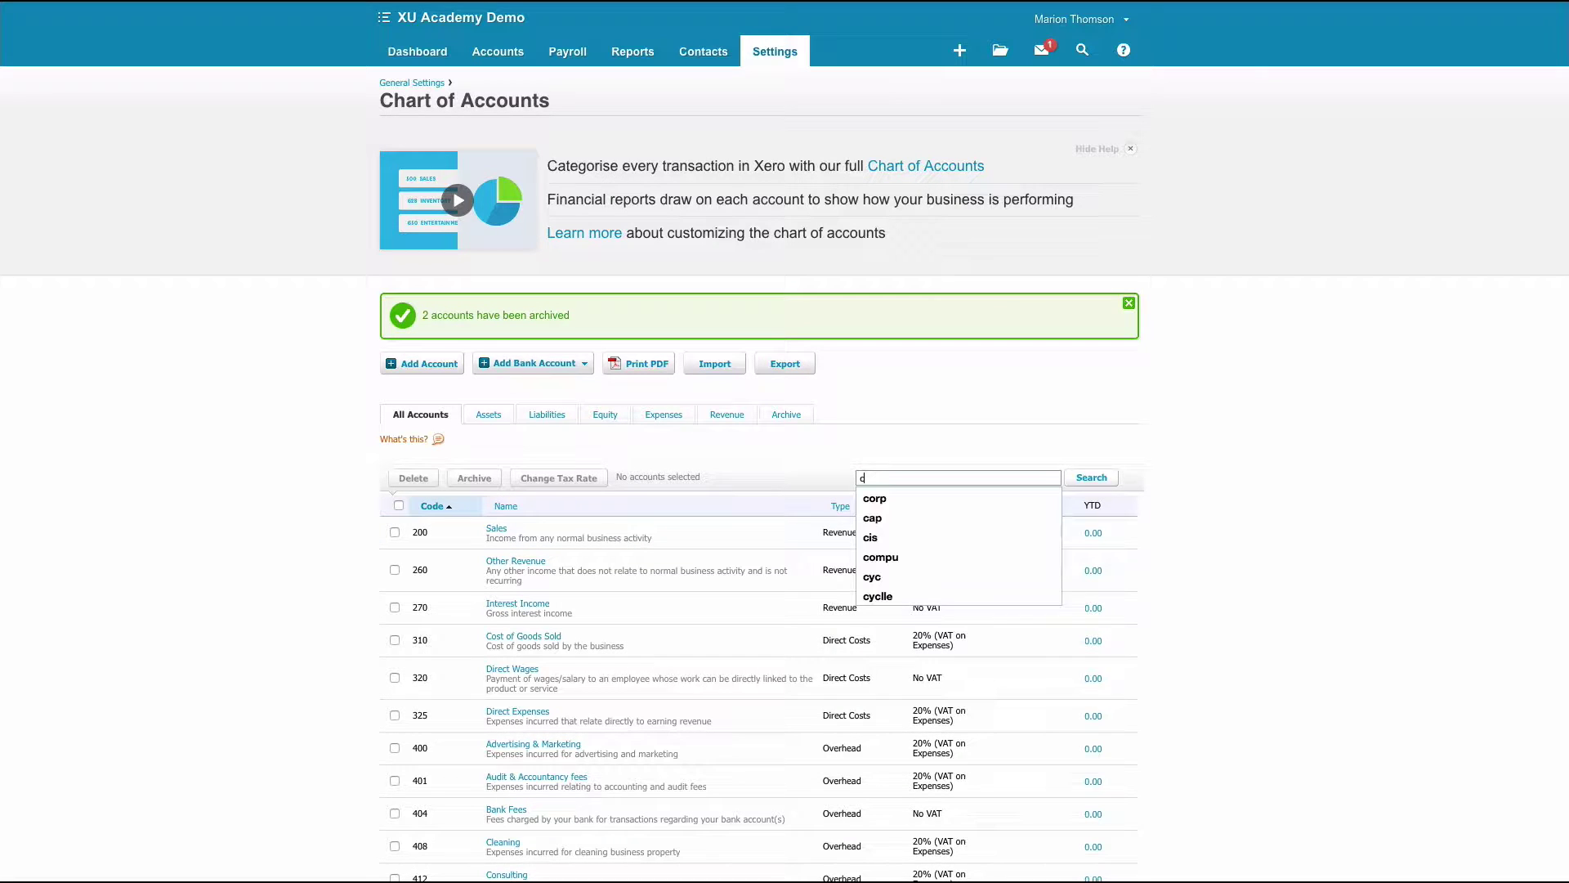
type("ap")
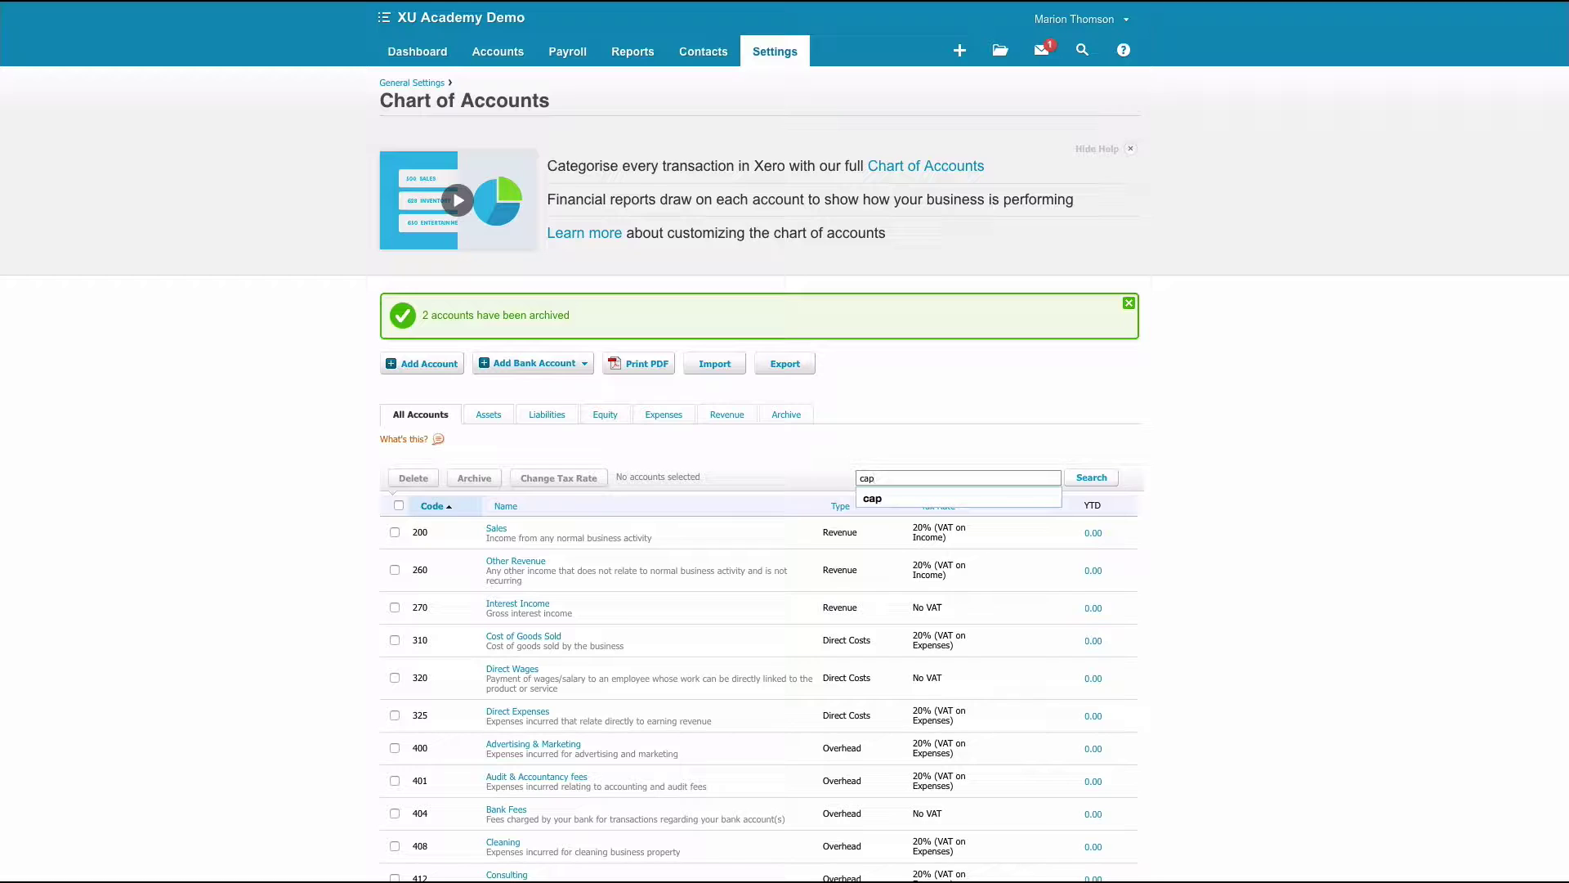
left_click(1088, 480)
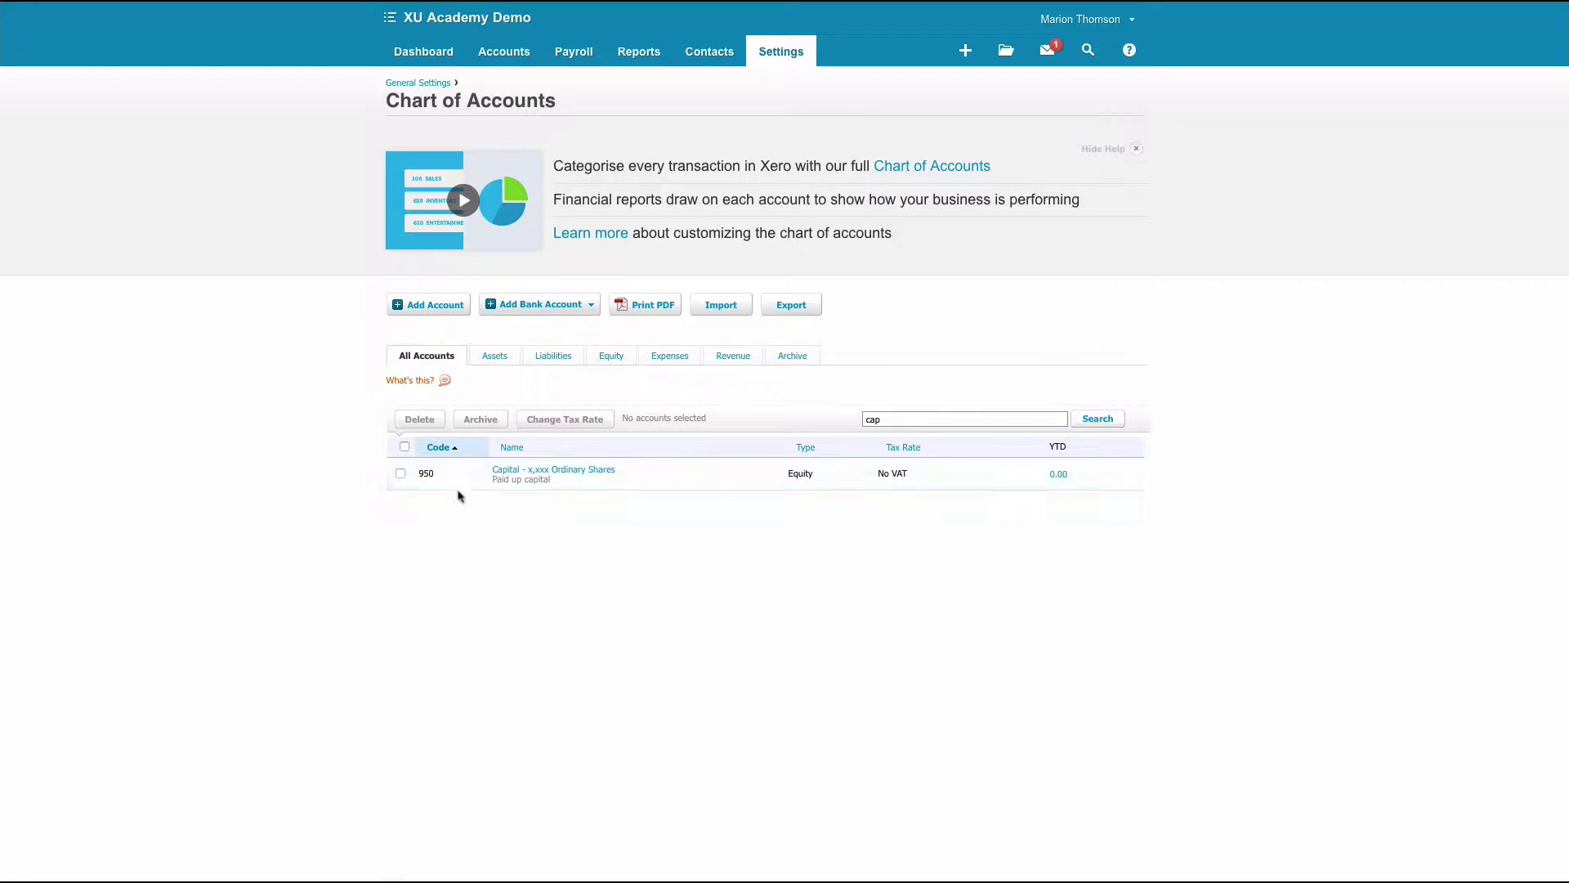
left_click(399, 474)
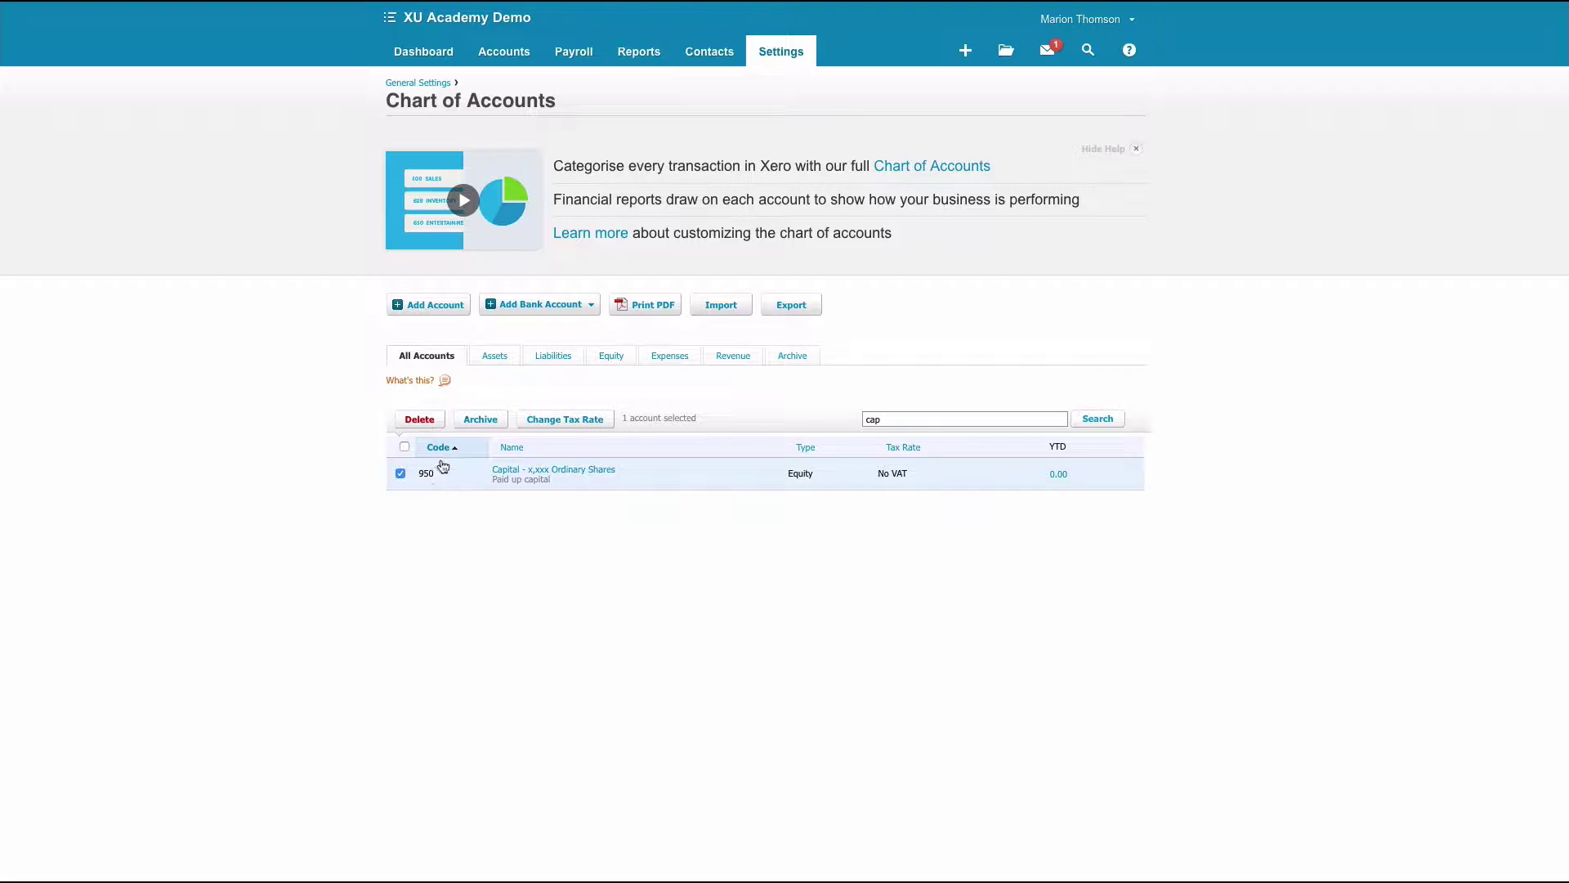
left_click(482, 420)
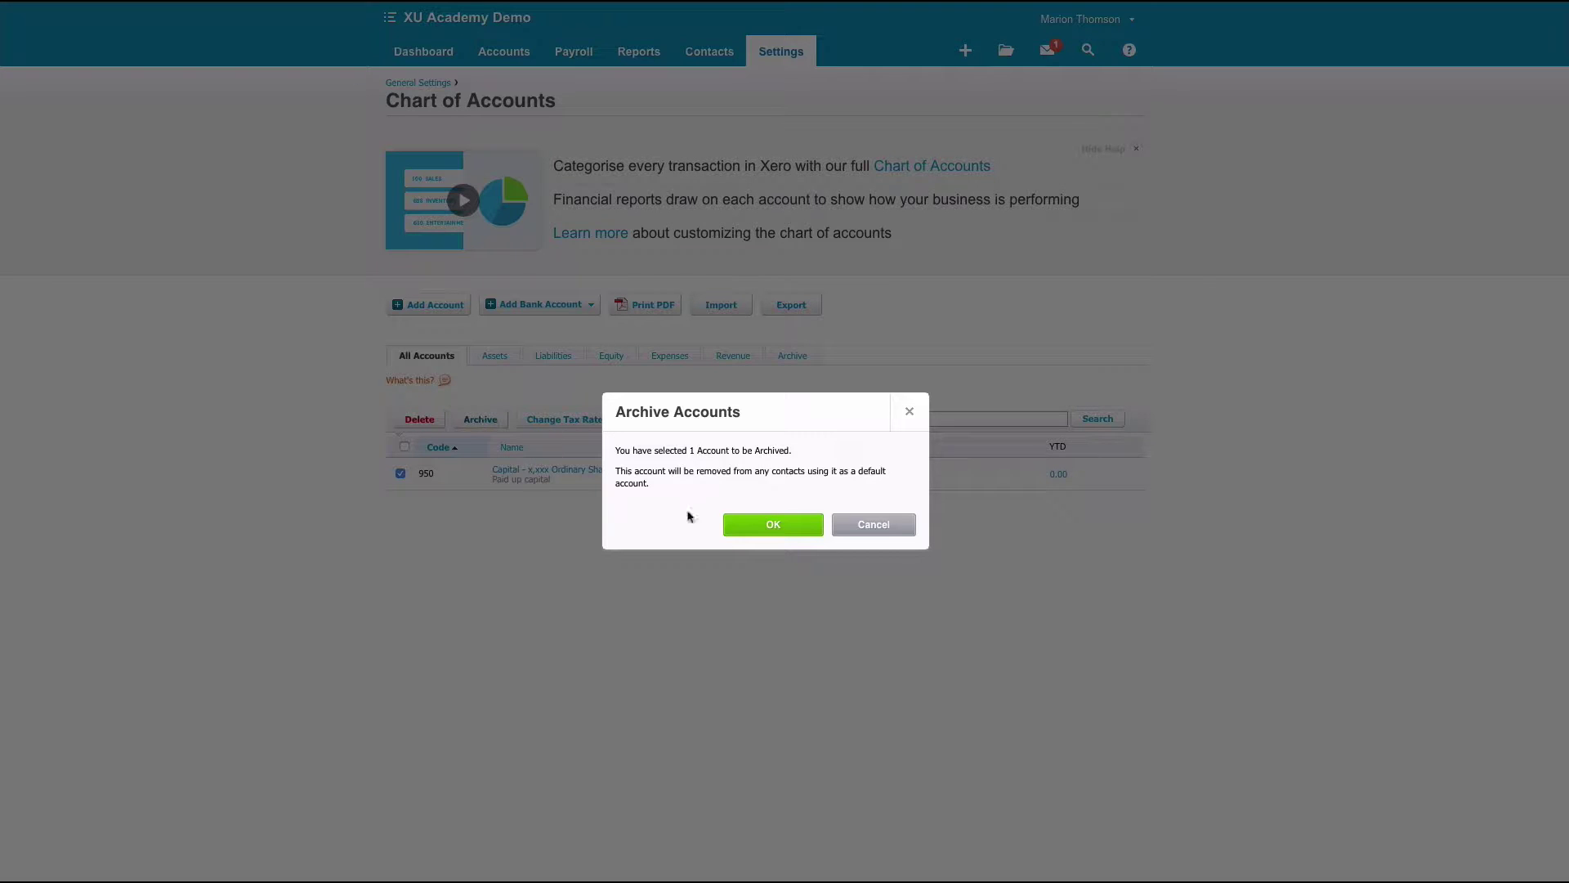
left_click(775, 523)
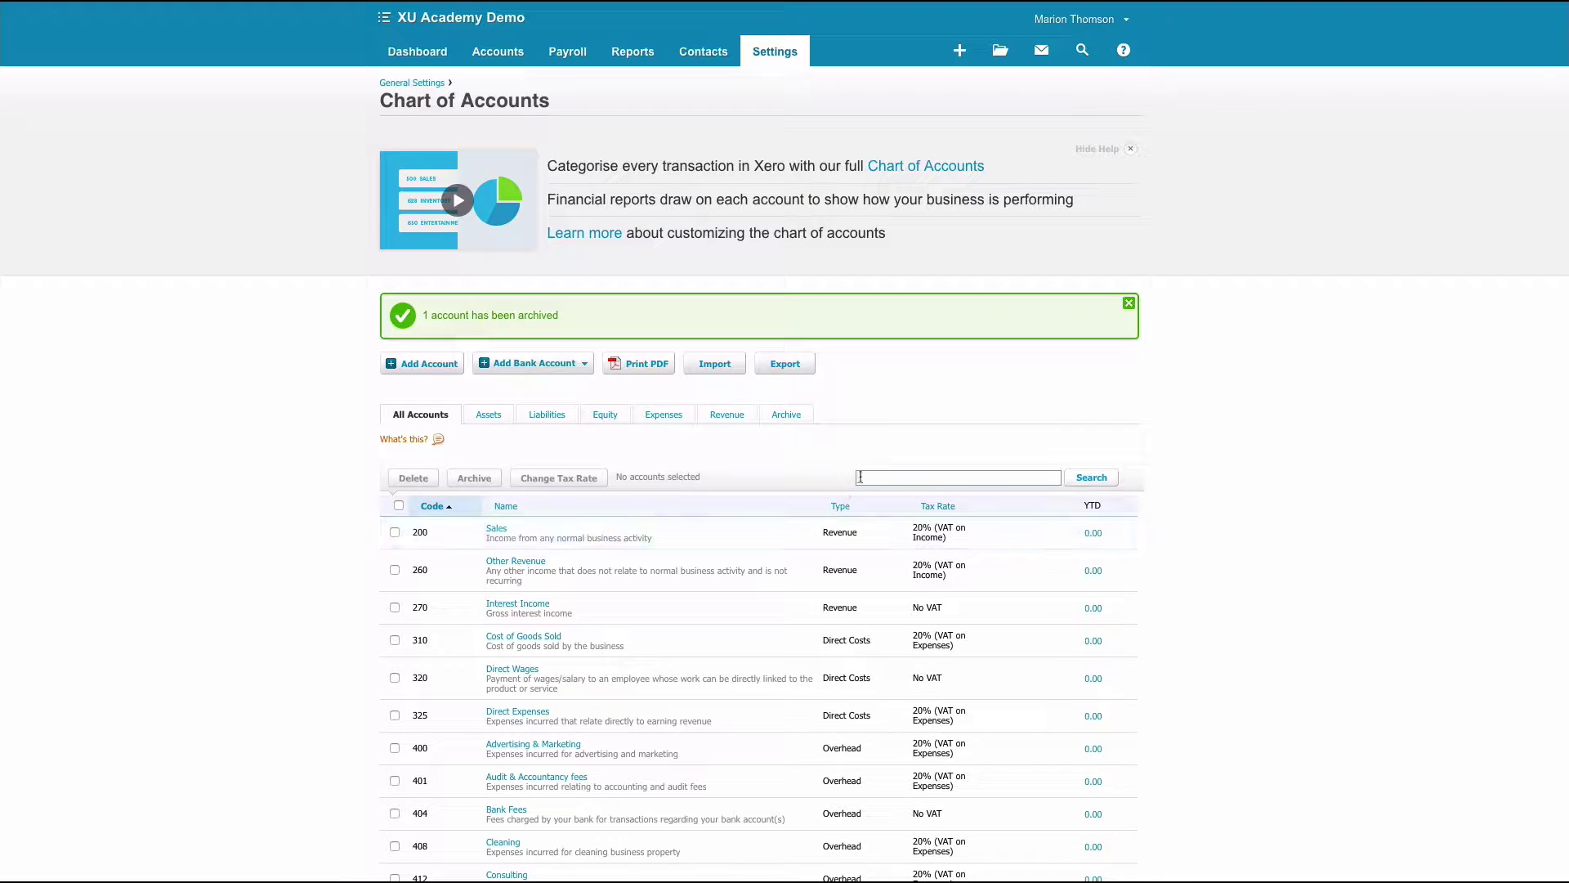
Search the accounts for "enter" and archive the Entertainment - 0% account.
left_click(862, 478)
type("enter")
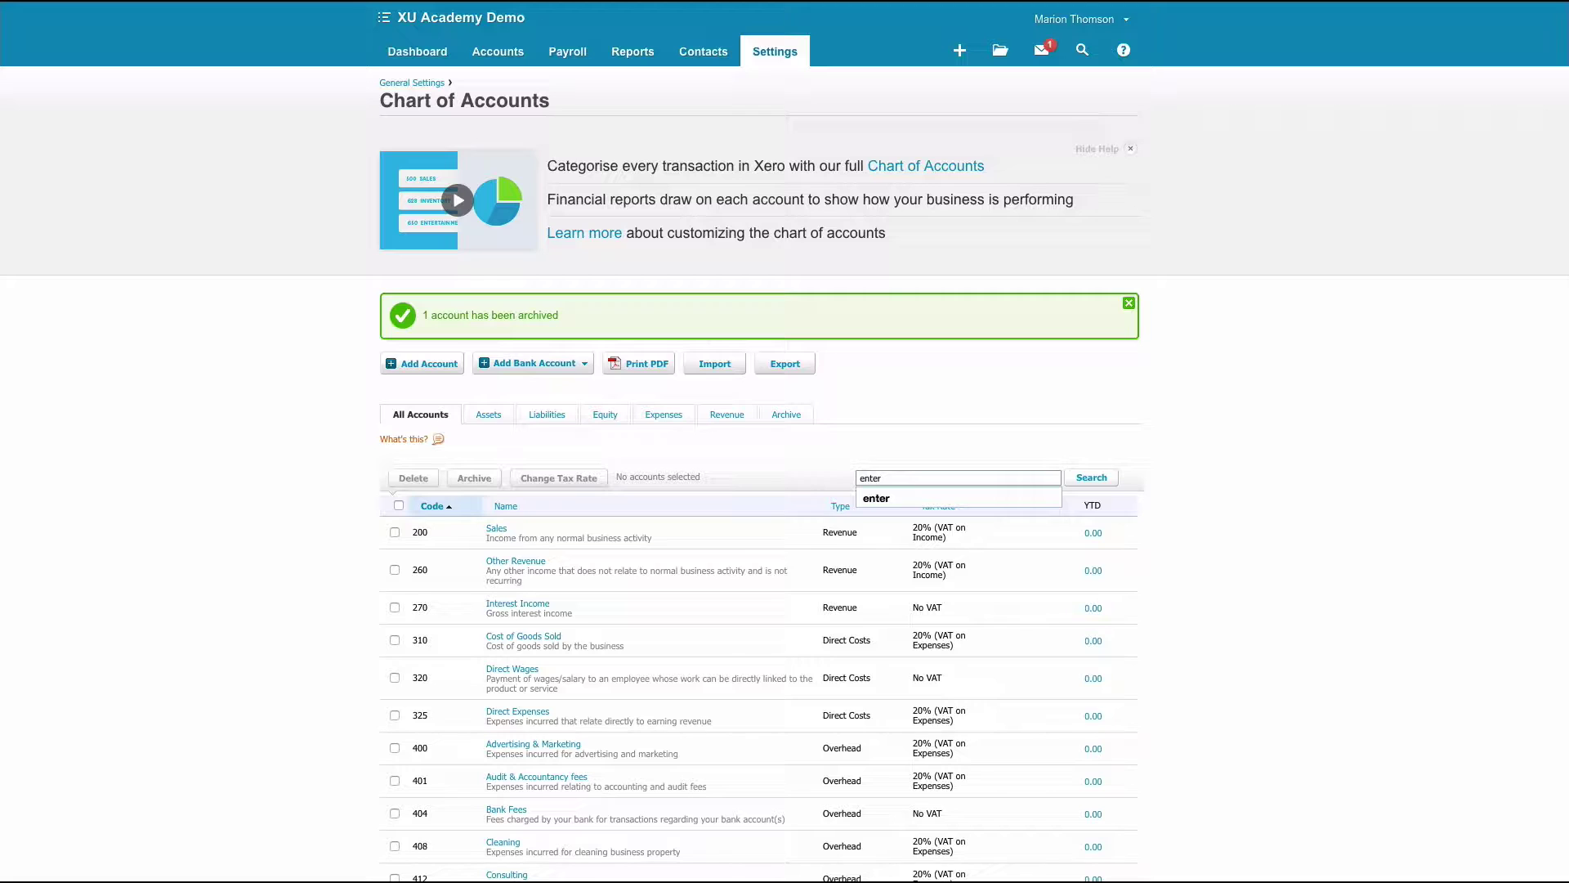
key("Return")
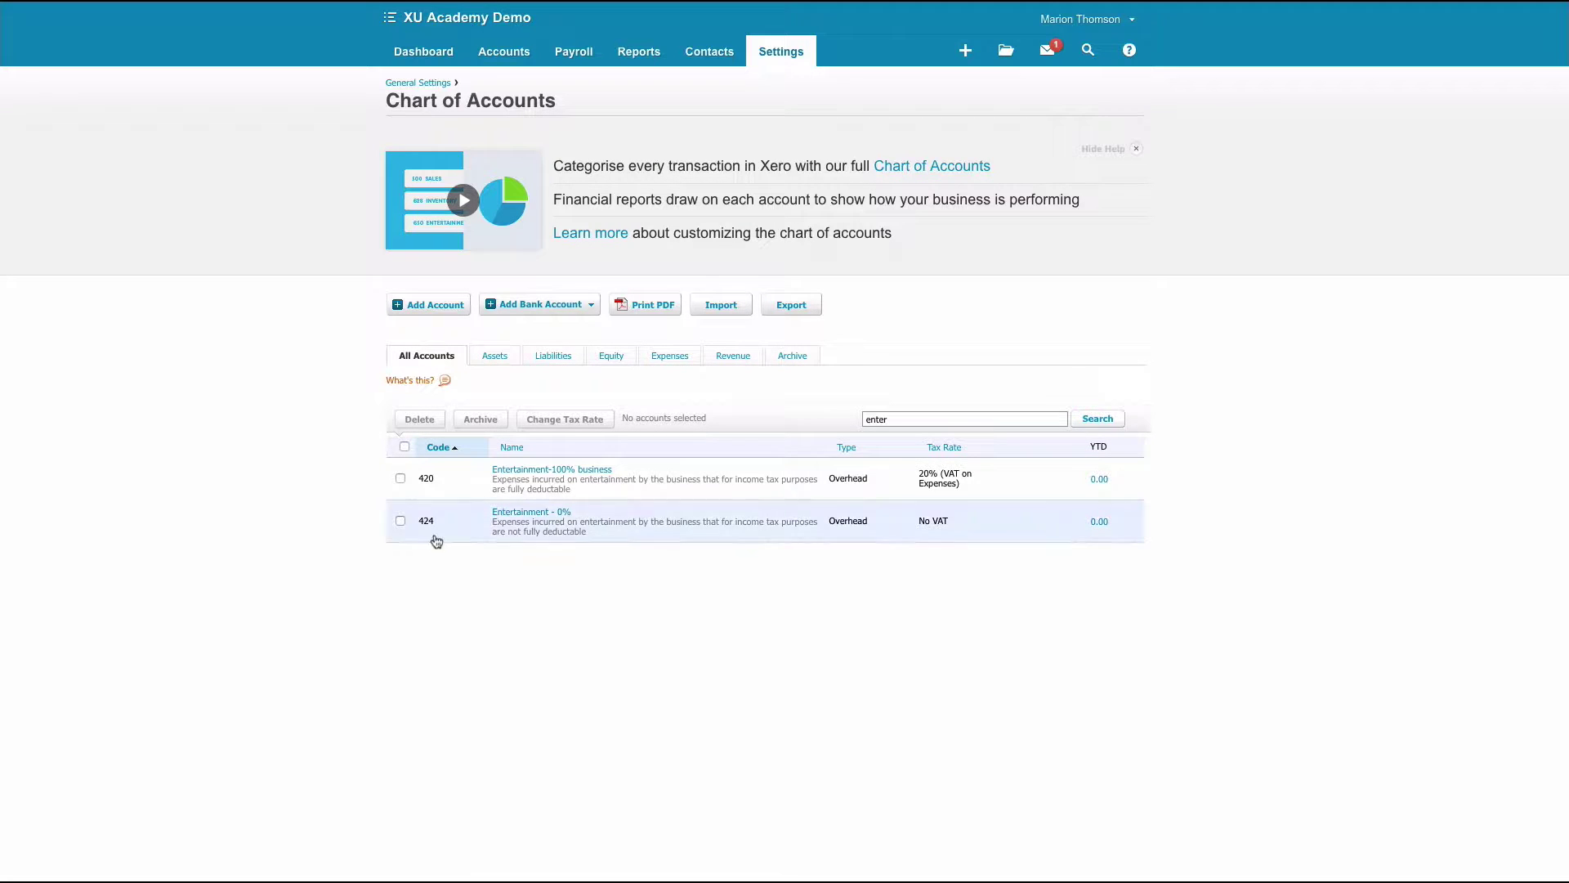
left_click(400, 522)
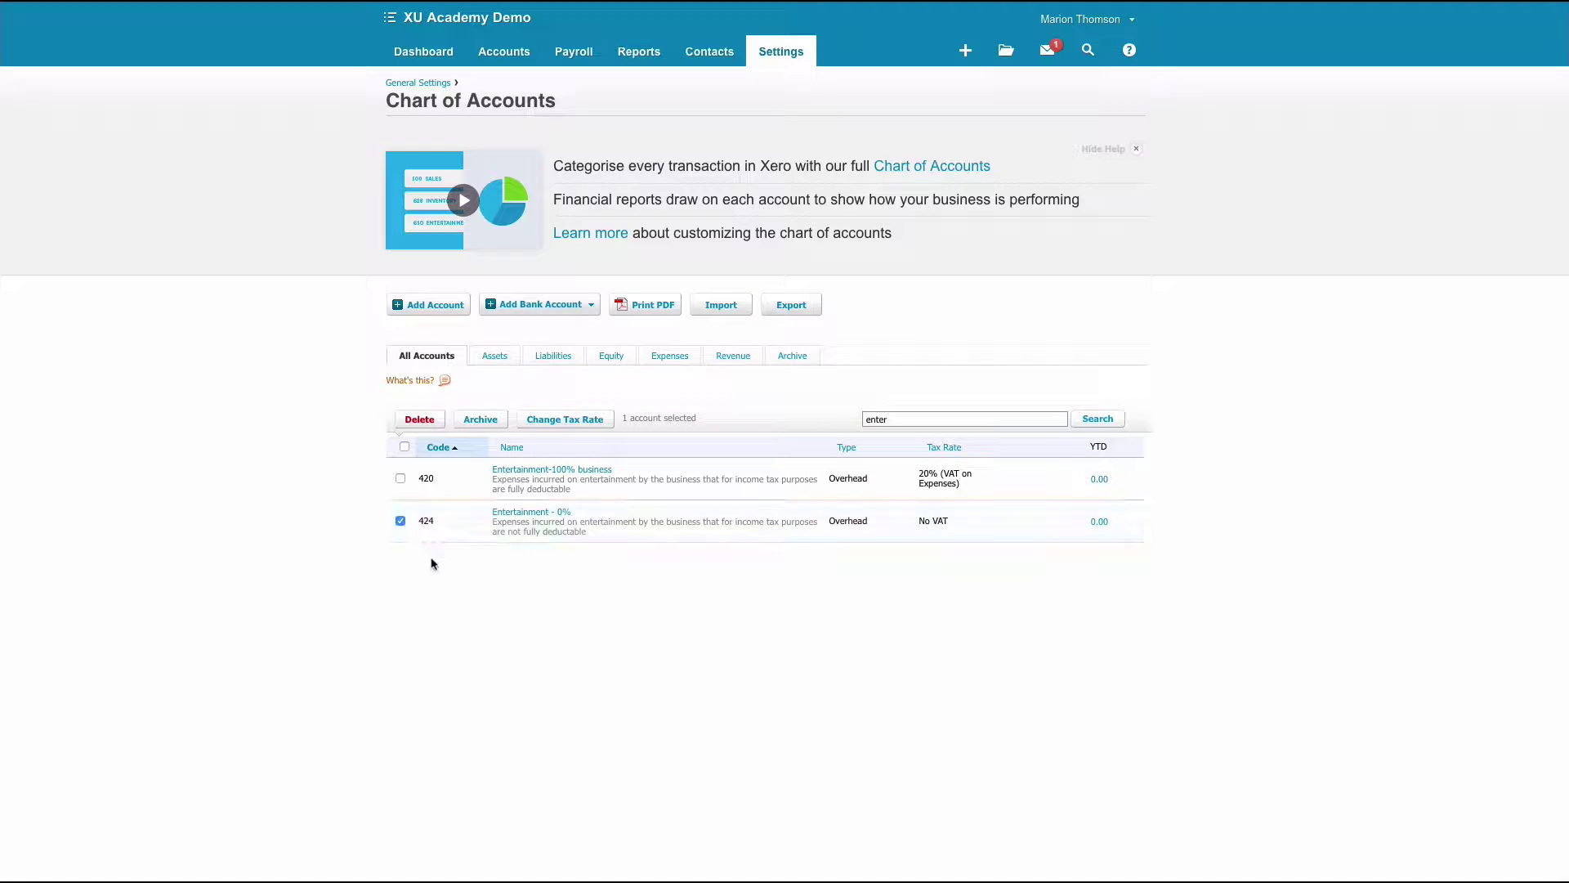
left_click(479, 420)
left_click(774, 525)
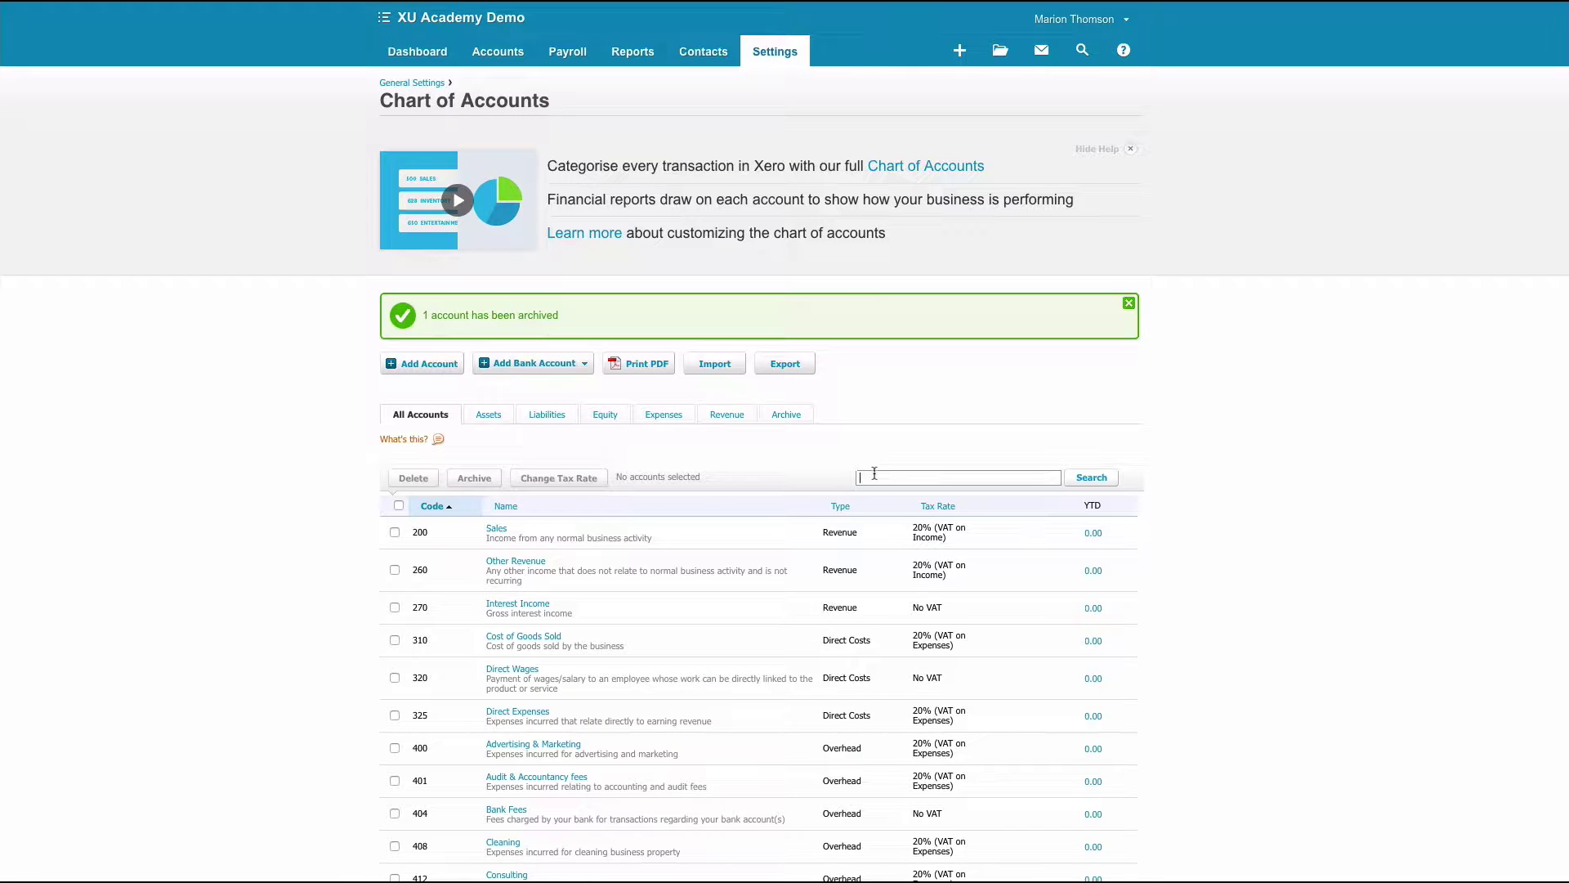
Search the accounts for "trav" and archive the Travel - International account.
type("trav")
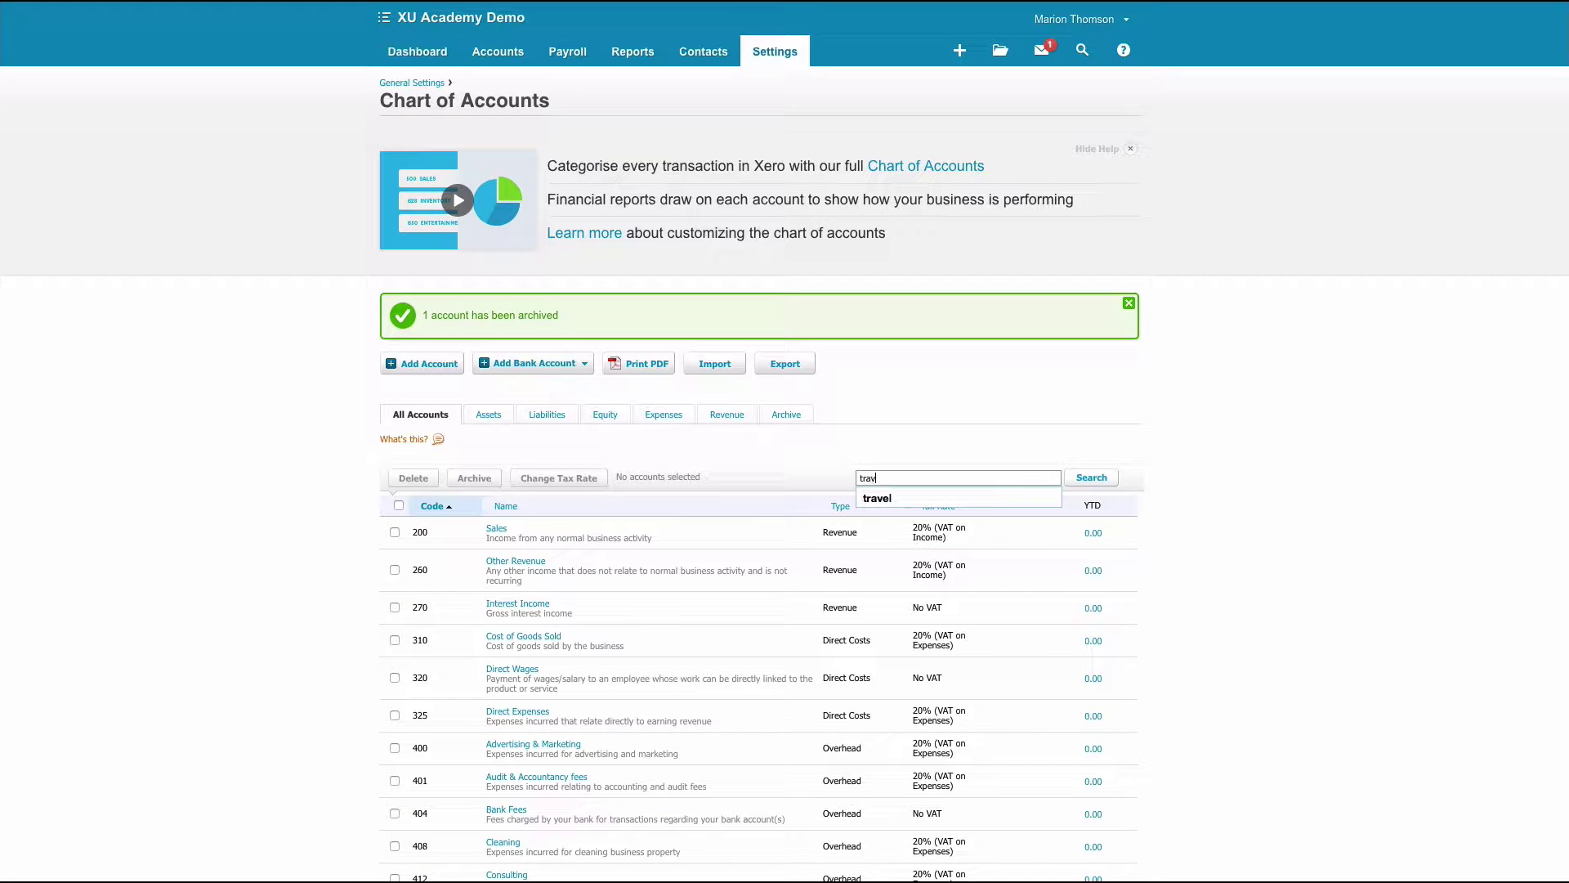
key("Escape")
key("BackSpace")
key("Return")
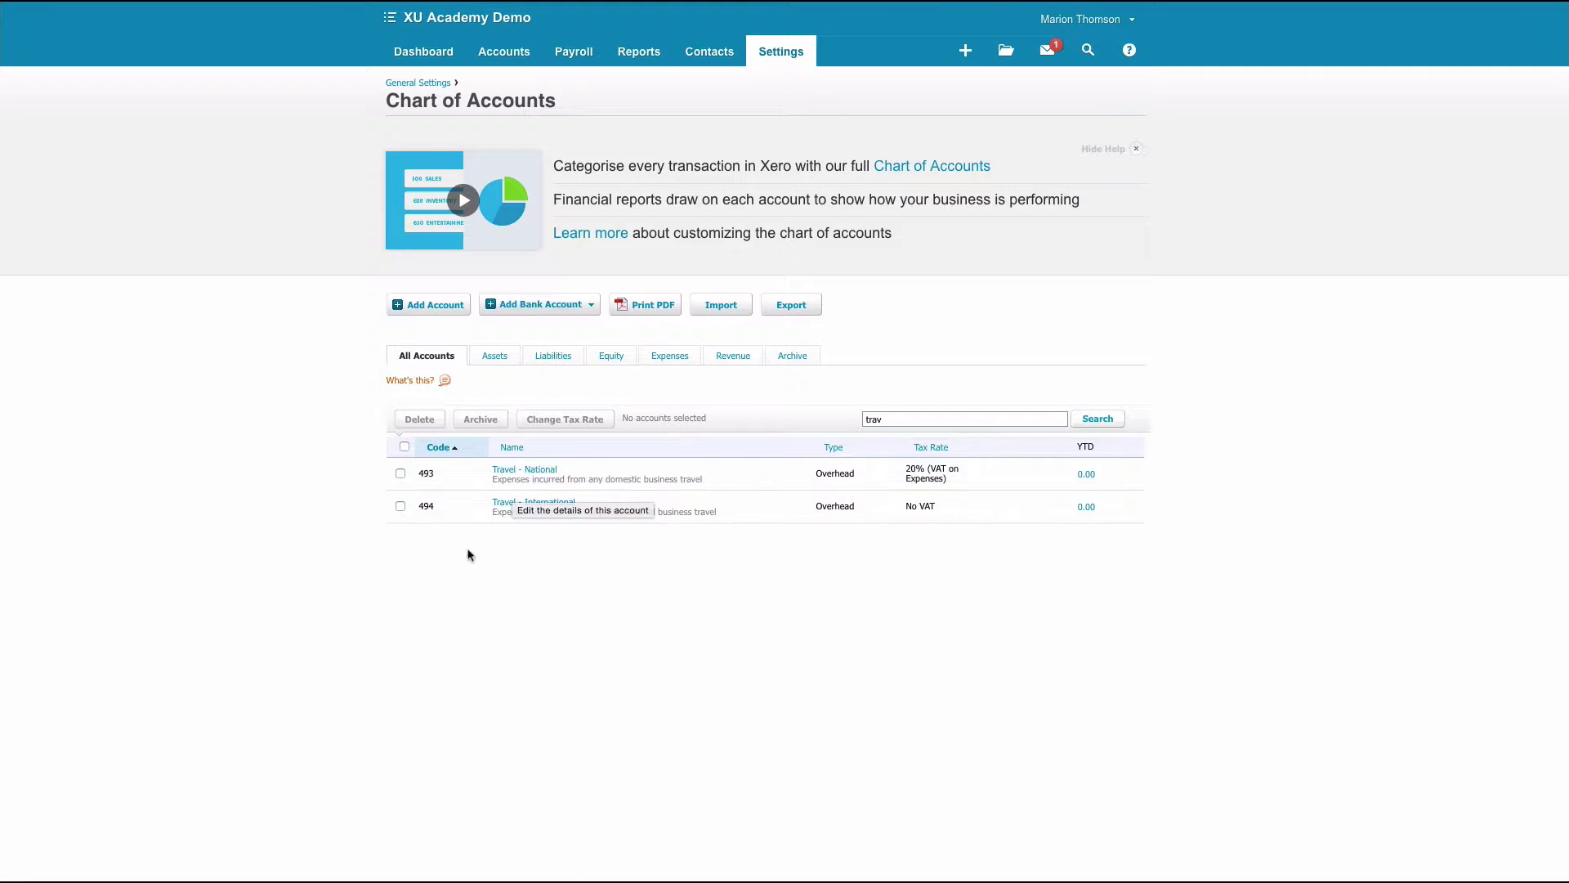
left_click(400, 507)
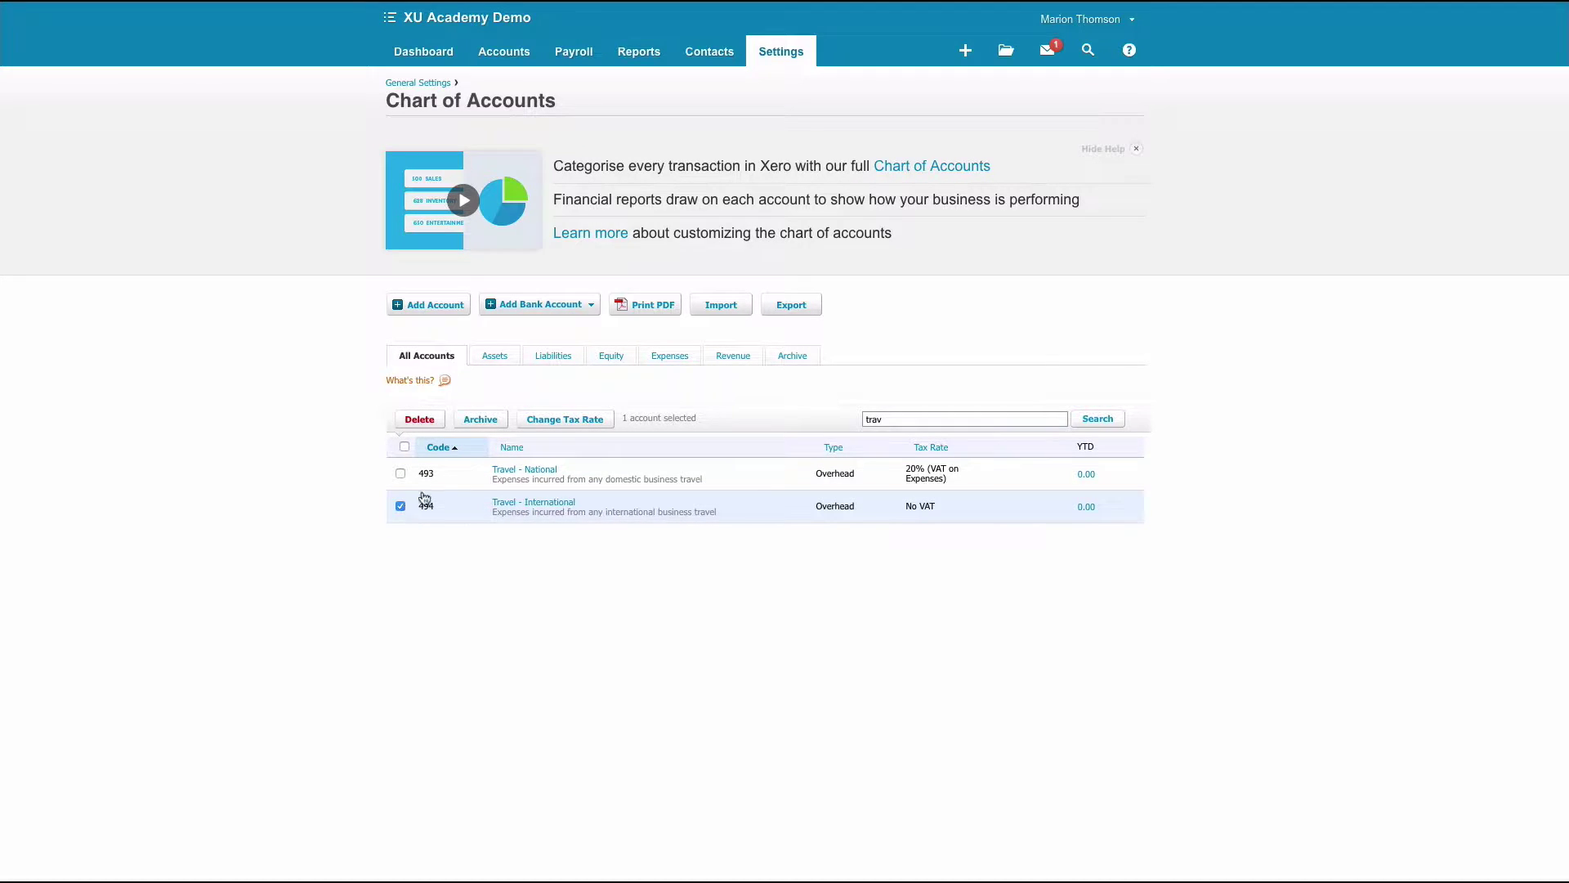
left_click(481, 420)
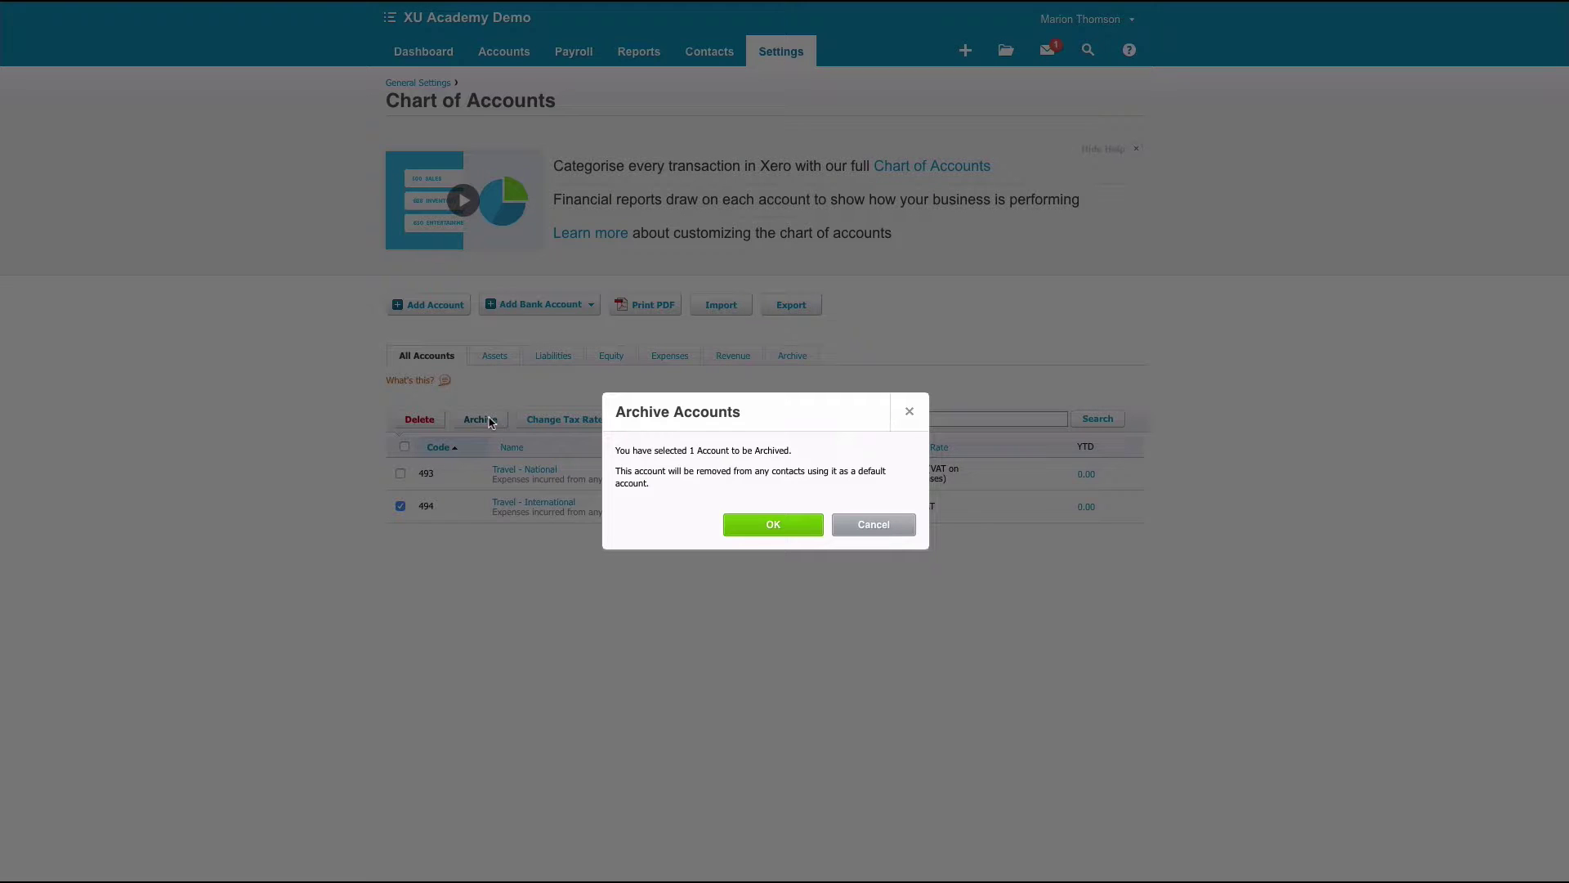
left_click(752, 527)
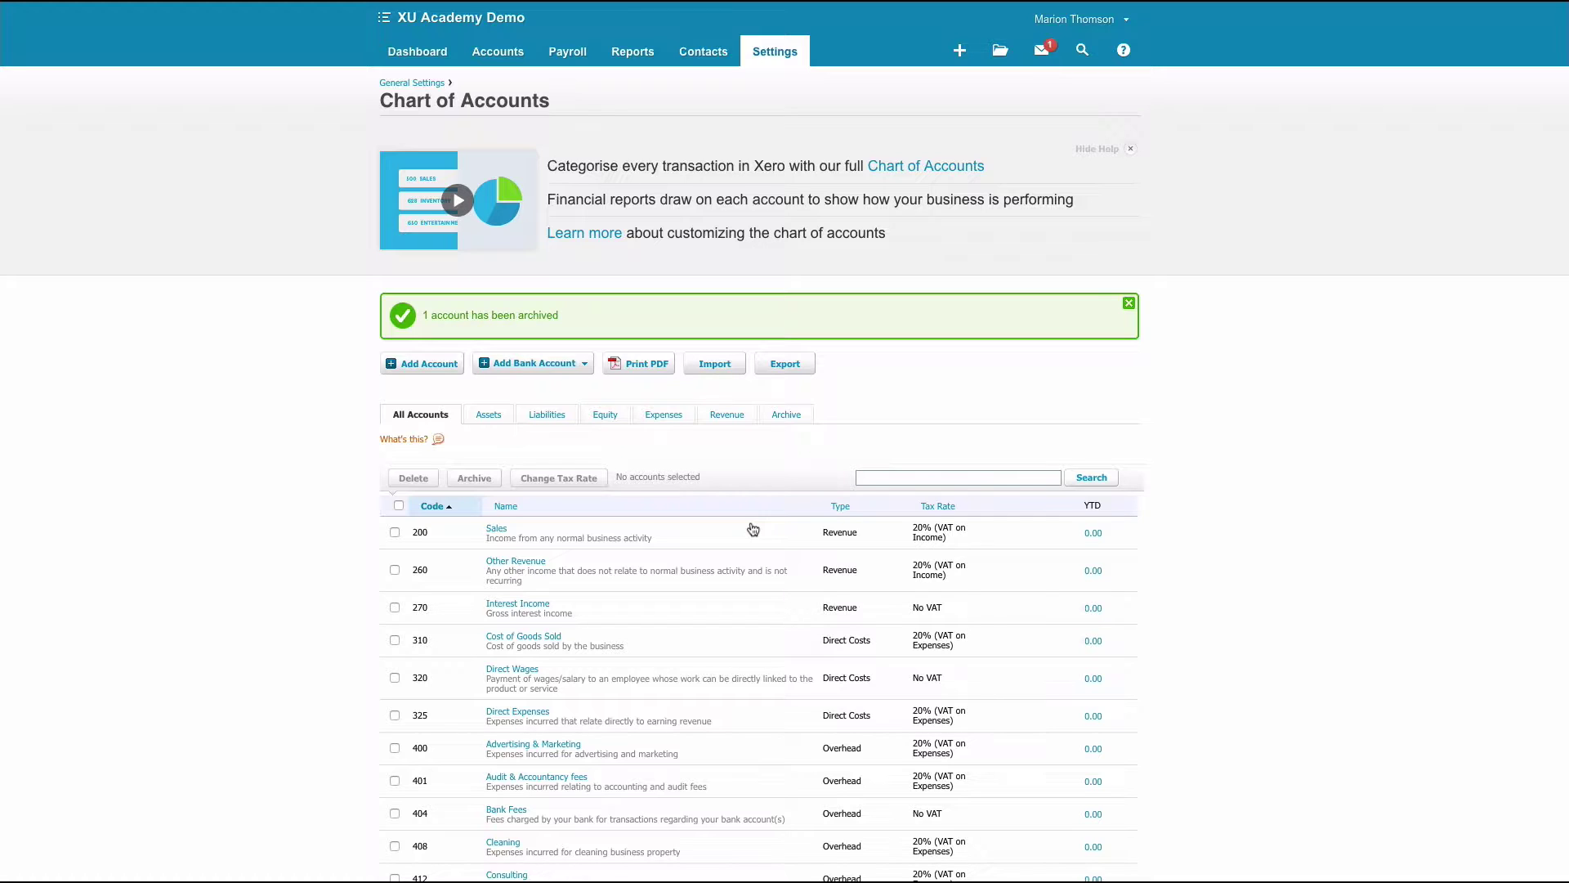
Search the accounts for "enter" and change the name of the Entertainment-100% business account to "Entertainment".
left_click(879, 479)
type("enter")
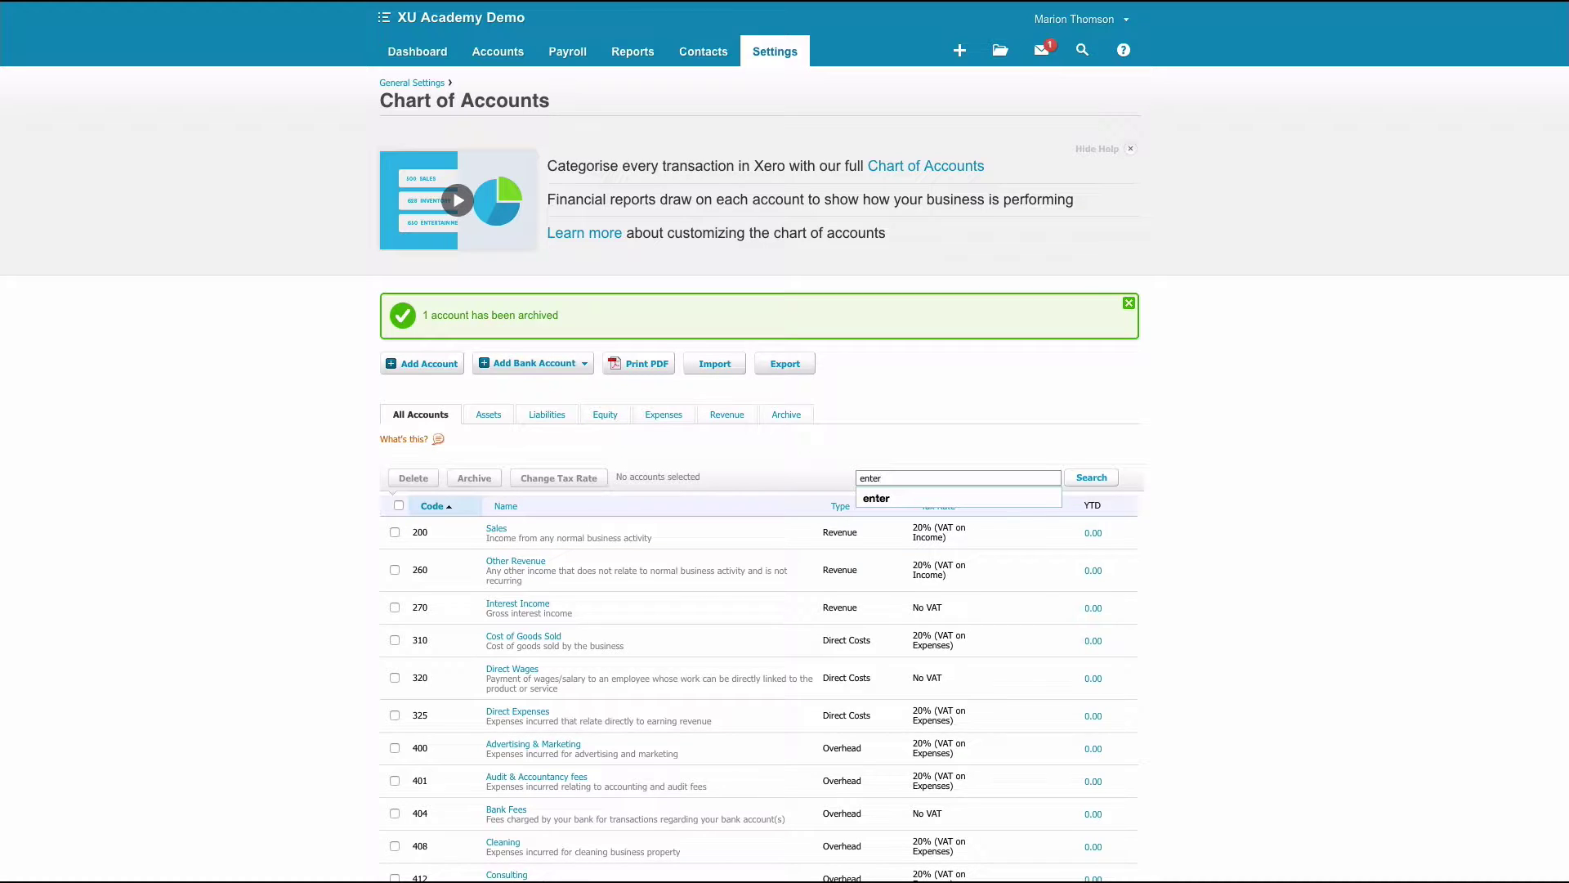
key("Return")
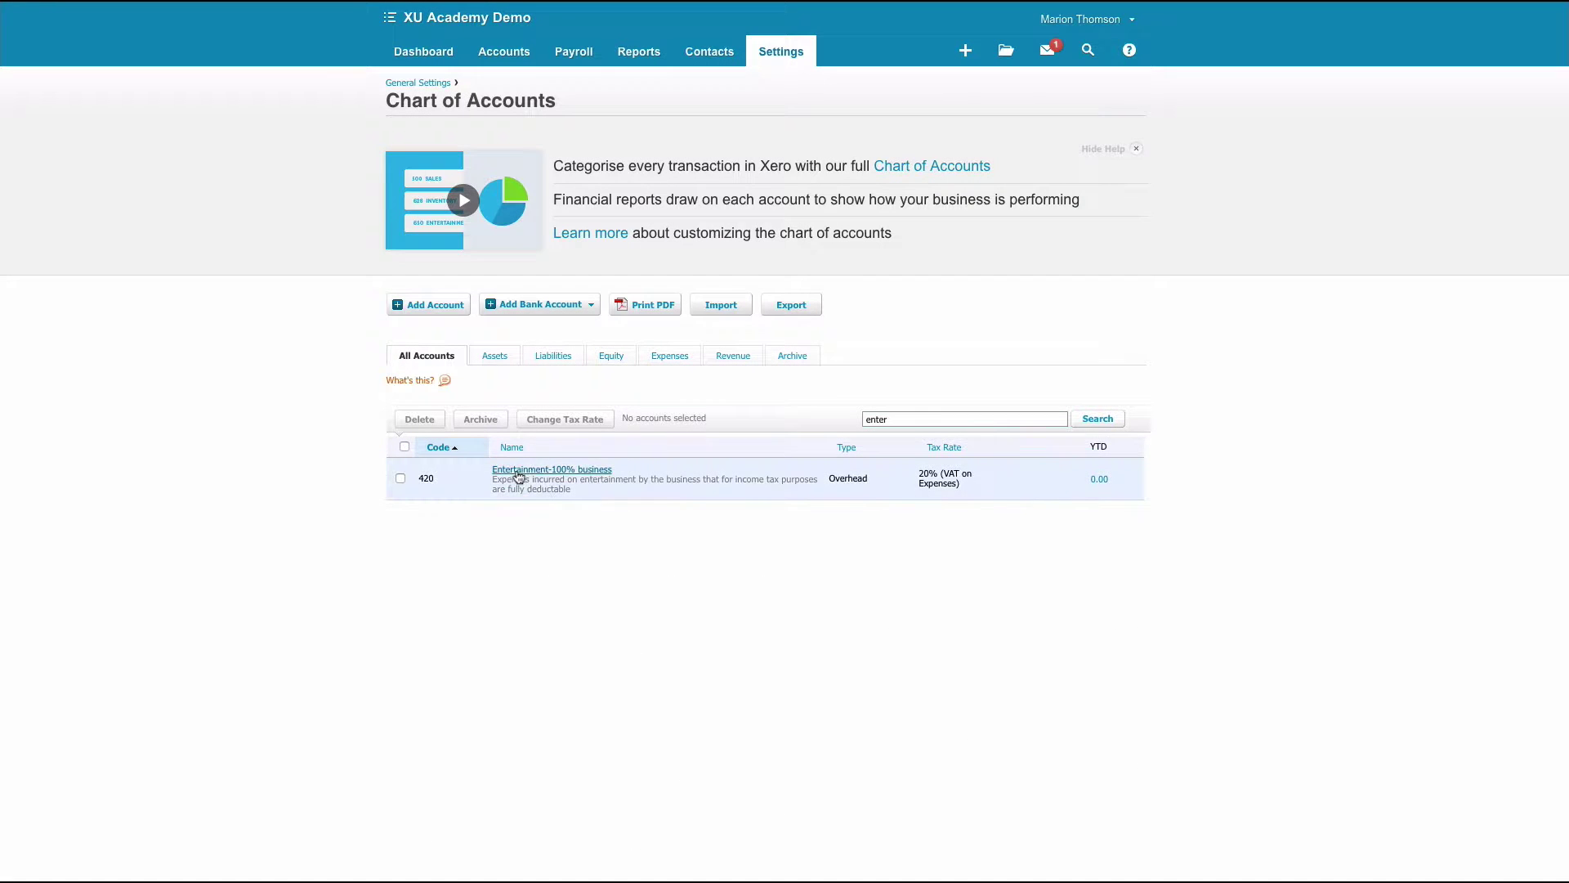
left_click(534, 472)
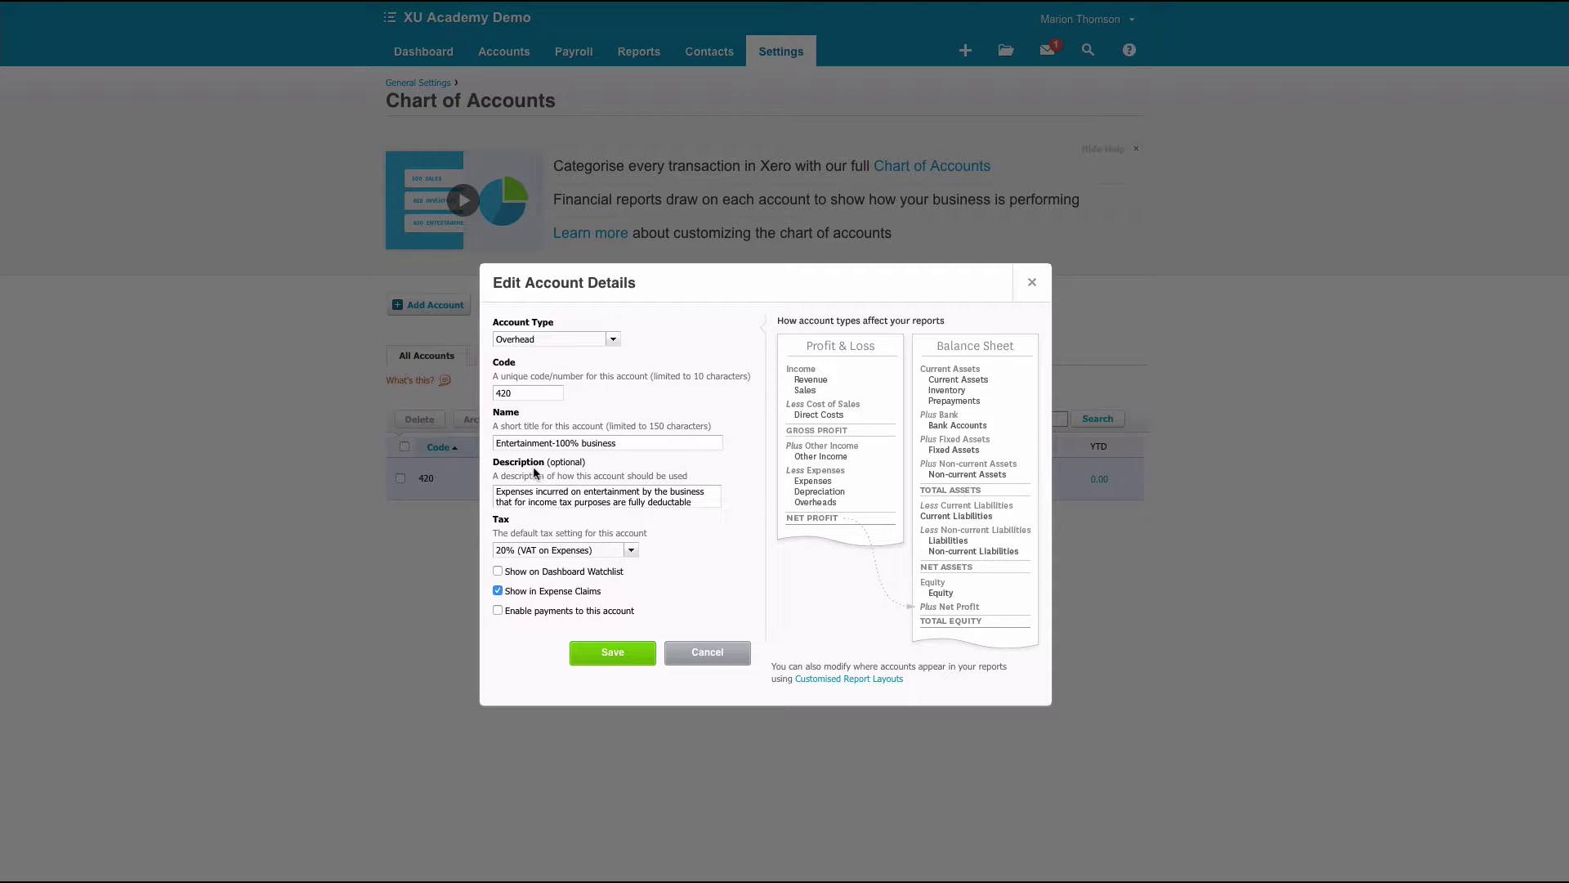
left_click(625, 444)
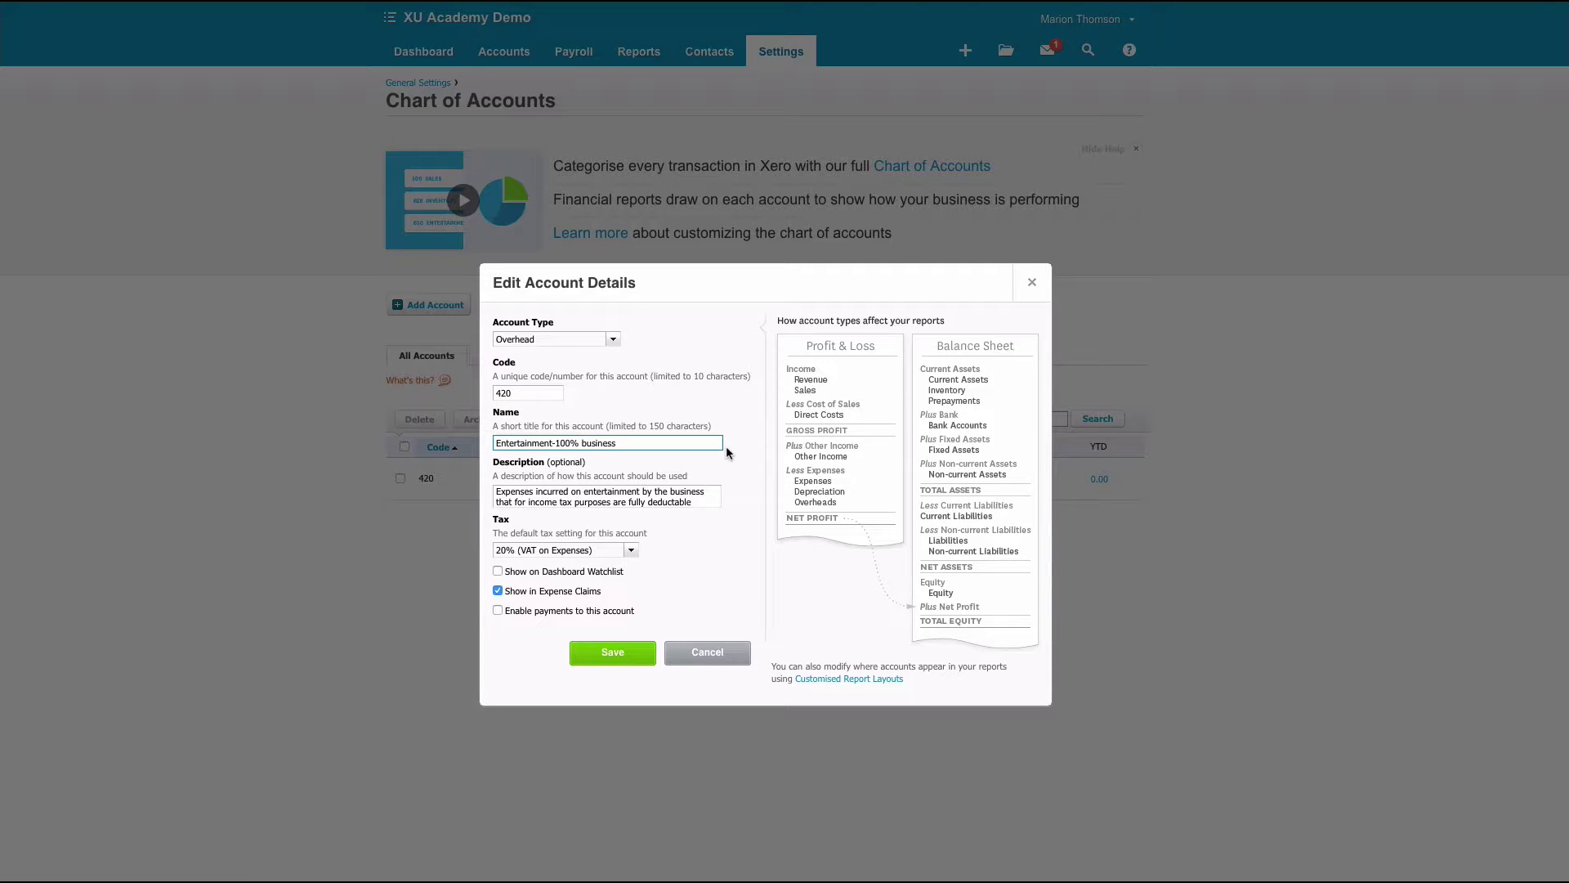
key("BackSpace")
key("BackSpace")
key("BackSpace")
key("BackSpace")
key("BackSpace")
key("BackSpace")
key("BackSpace")
key("BackSpace")
key("BackSpace")
key("BackSpace")
key("BackSpace")
Shorten the account's description to "Expenses incurred on entertainment", set its tax to Zero Rated Expenses and save.
left_click(642, 491)
left_click_drag(643, 491, 700, 500)
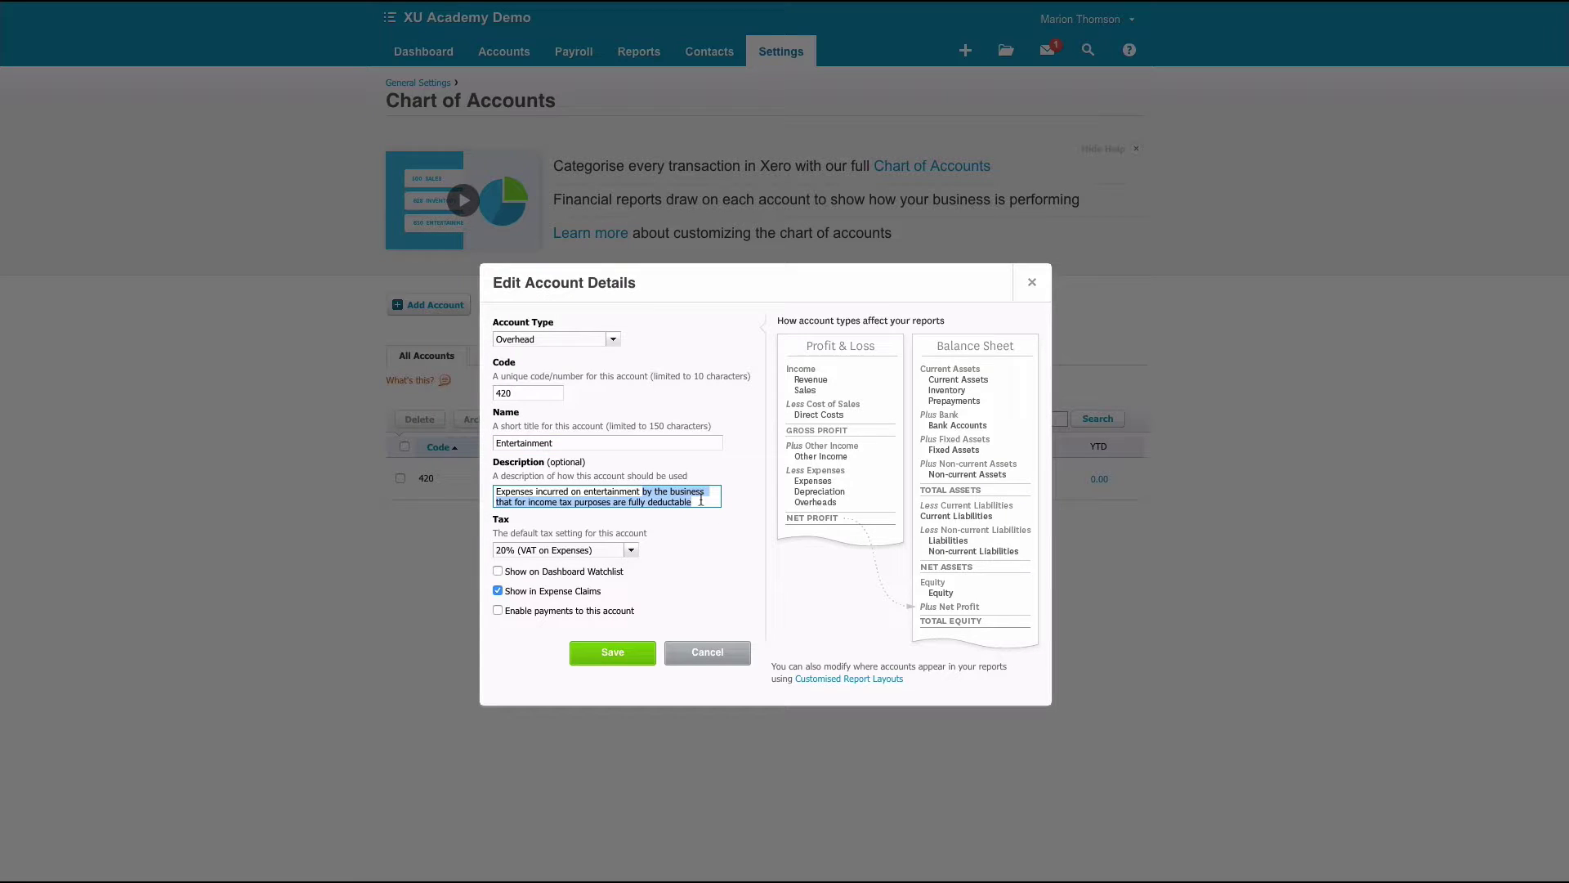
key("BackSpace")
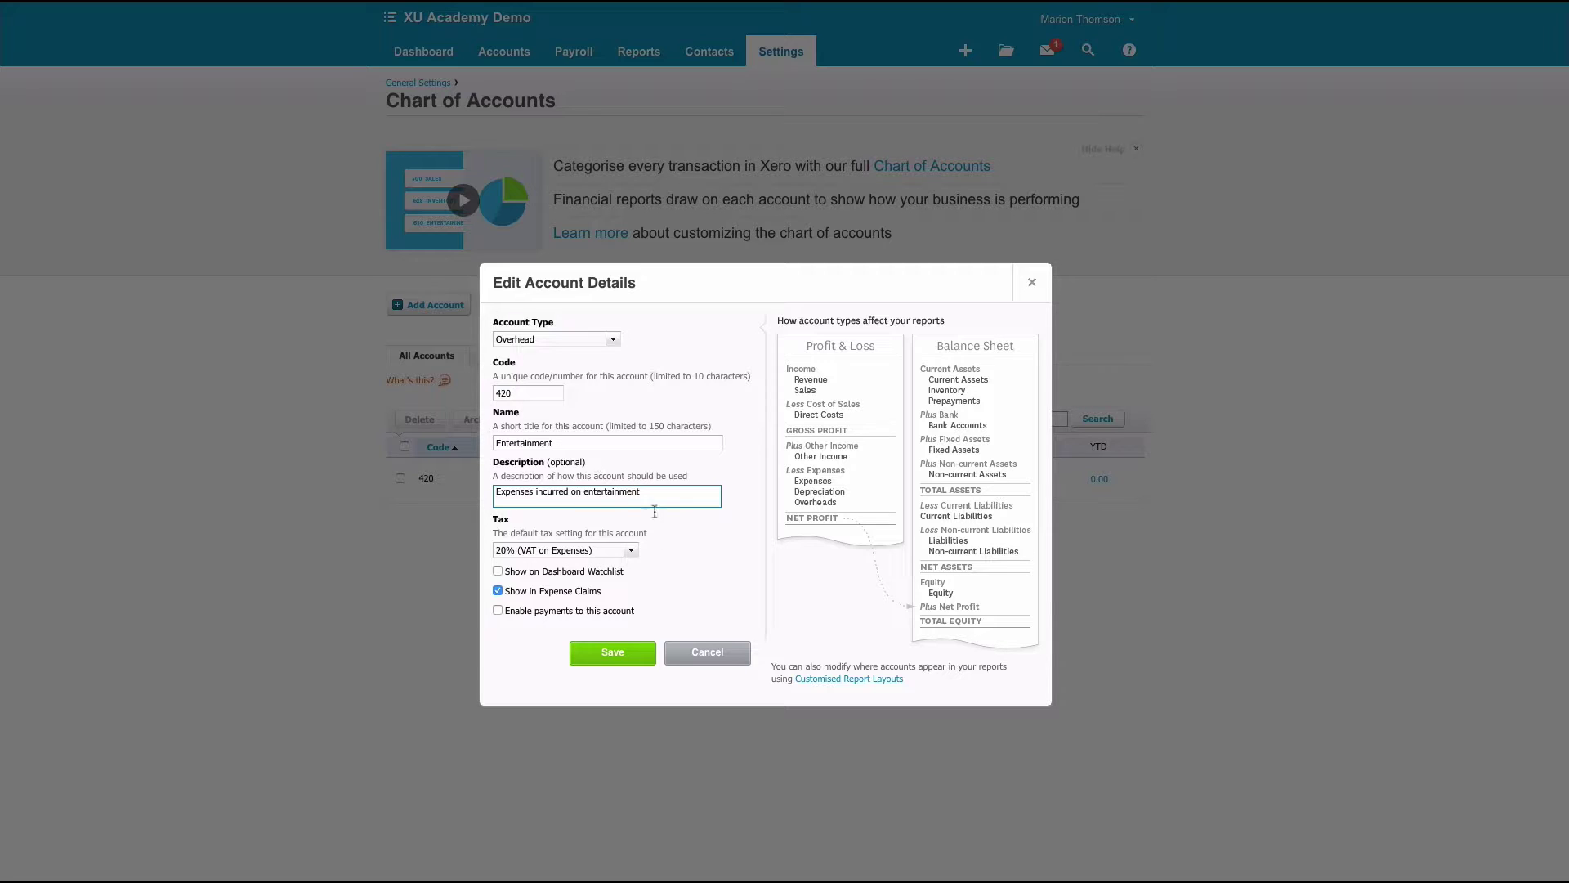
left_click(632, 551)
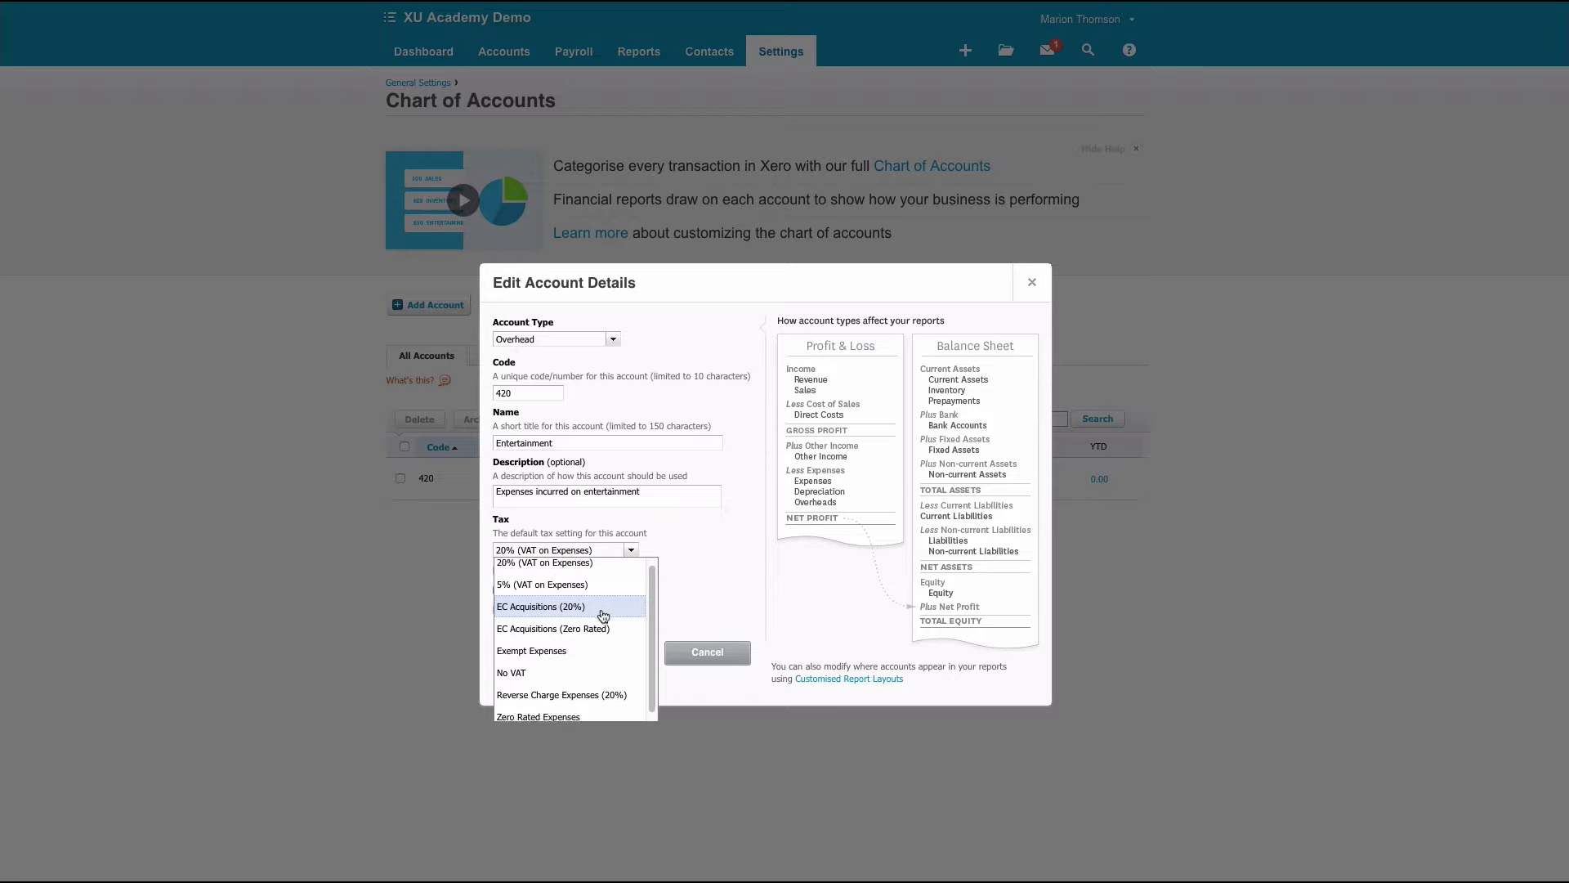
left_click(578, 709)
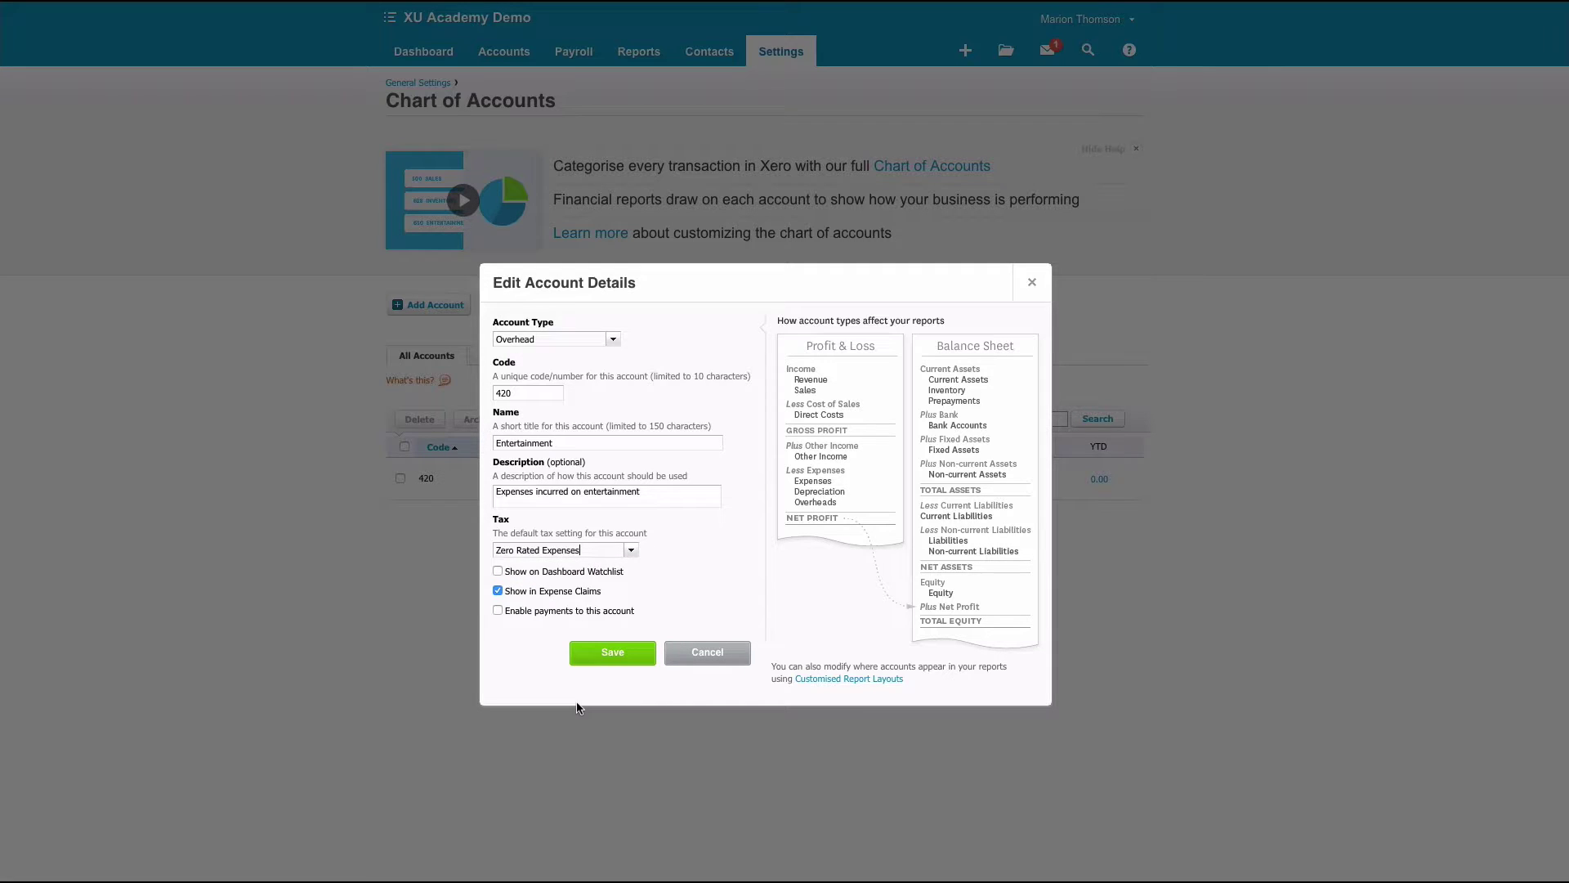
left_click(612, 653)
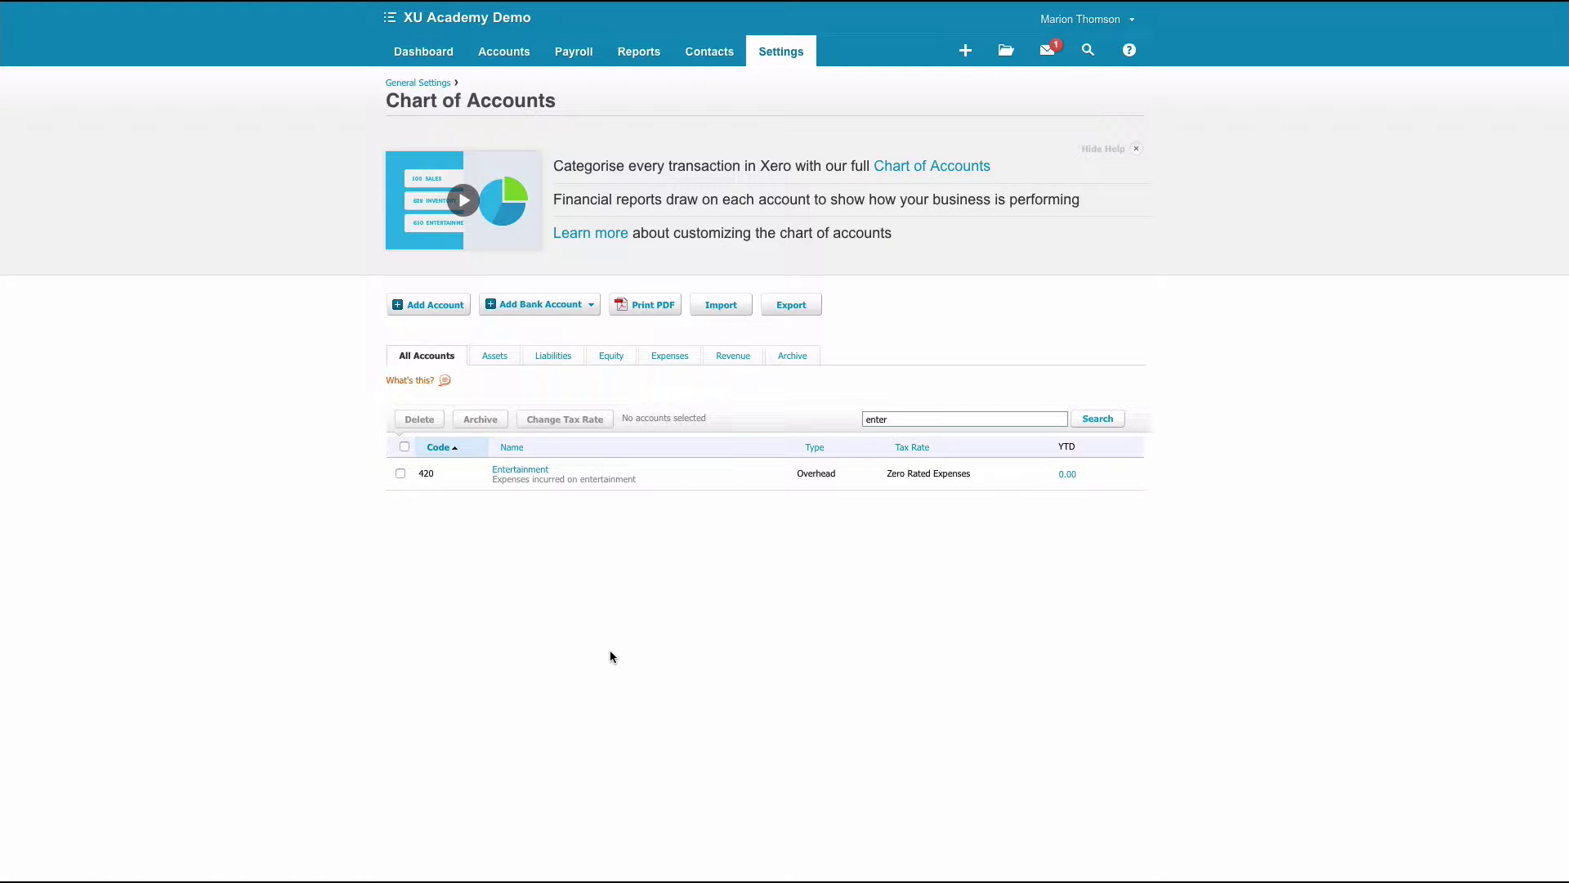
Search the accounts for "travel" and rename the Travel - National account as "Travel and Subsistence".
left_click_drag(893, 419, 844, 419)
type("travel")
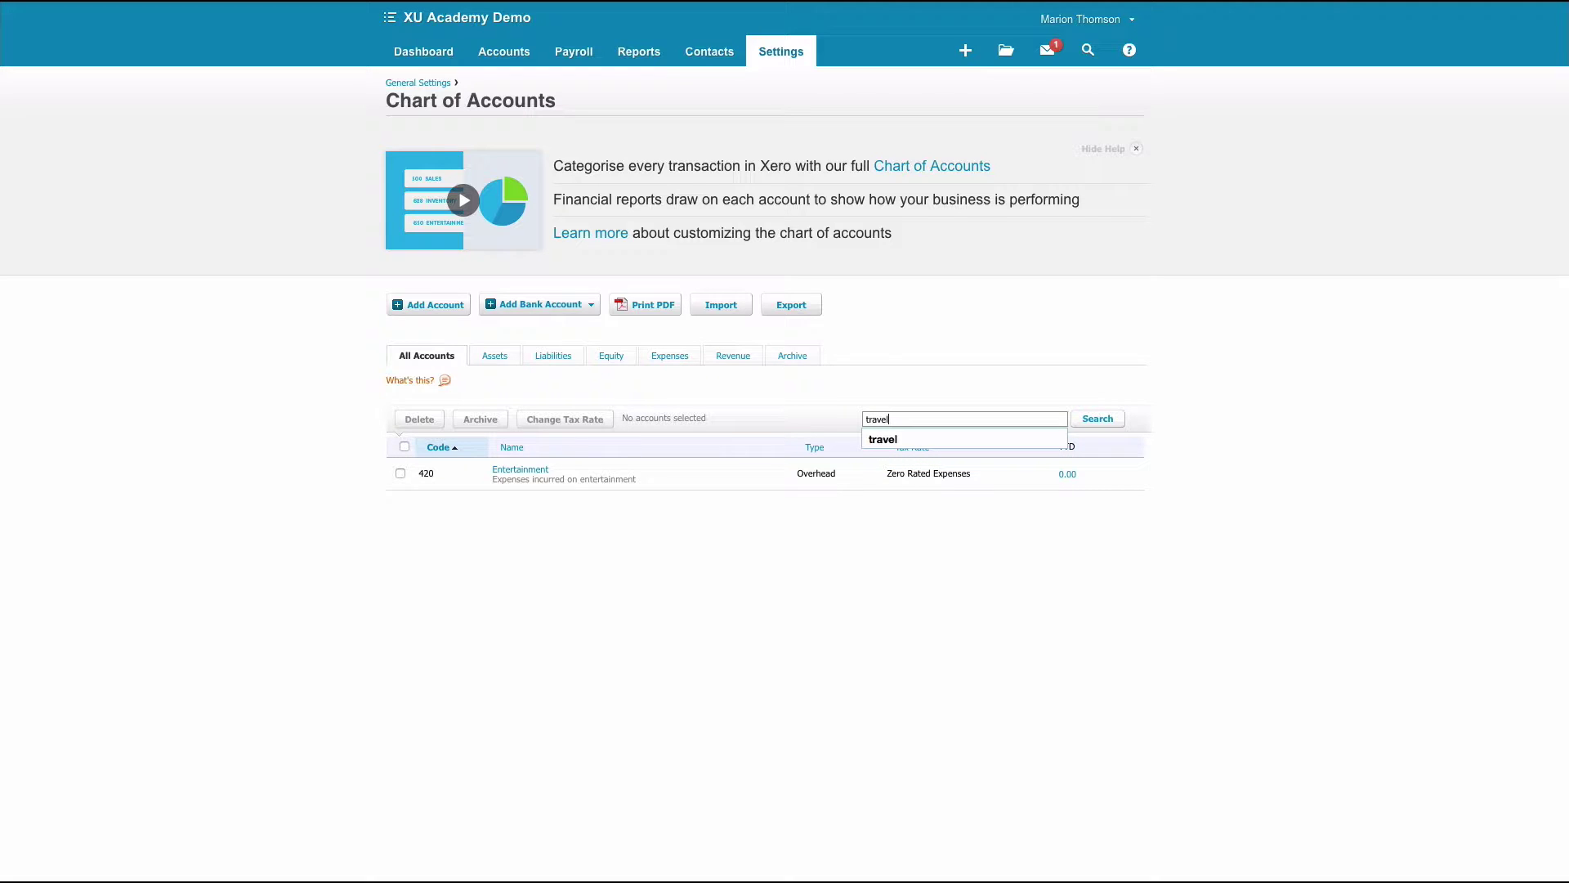
key("Return")
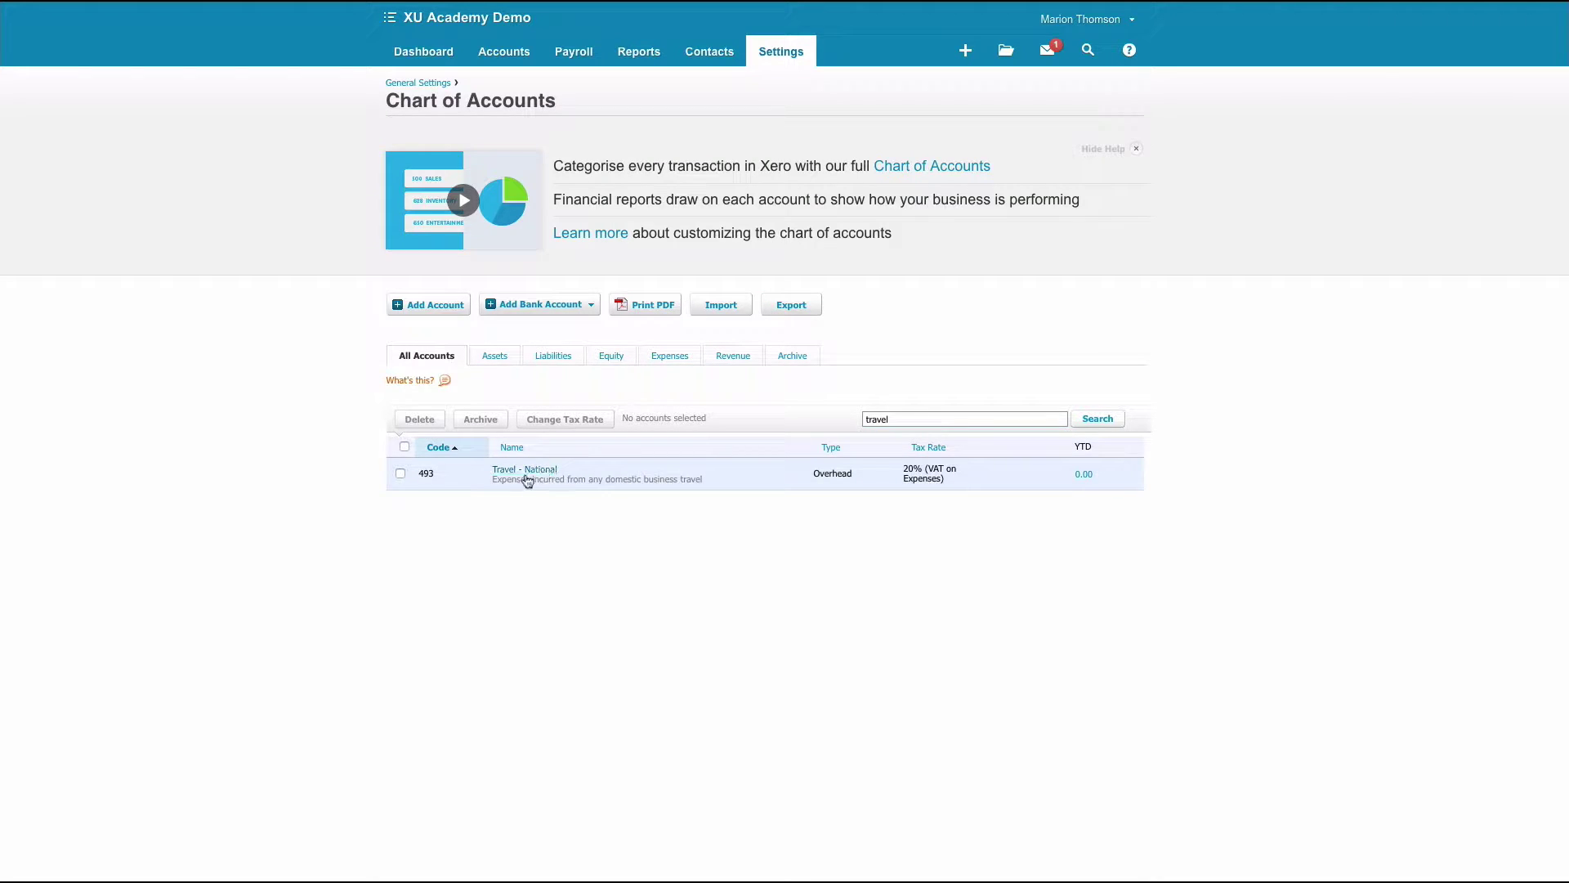
left_click(520, 472)
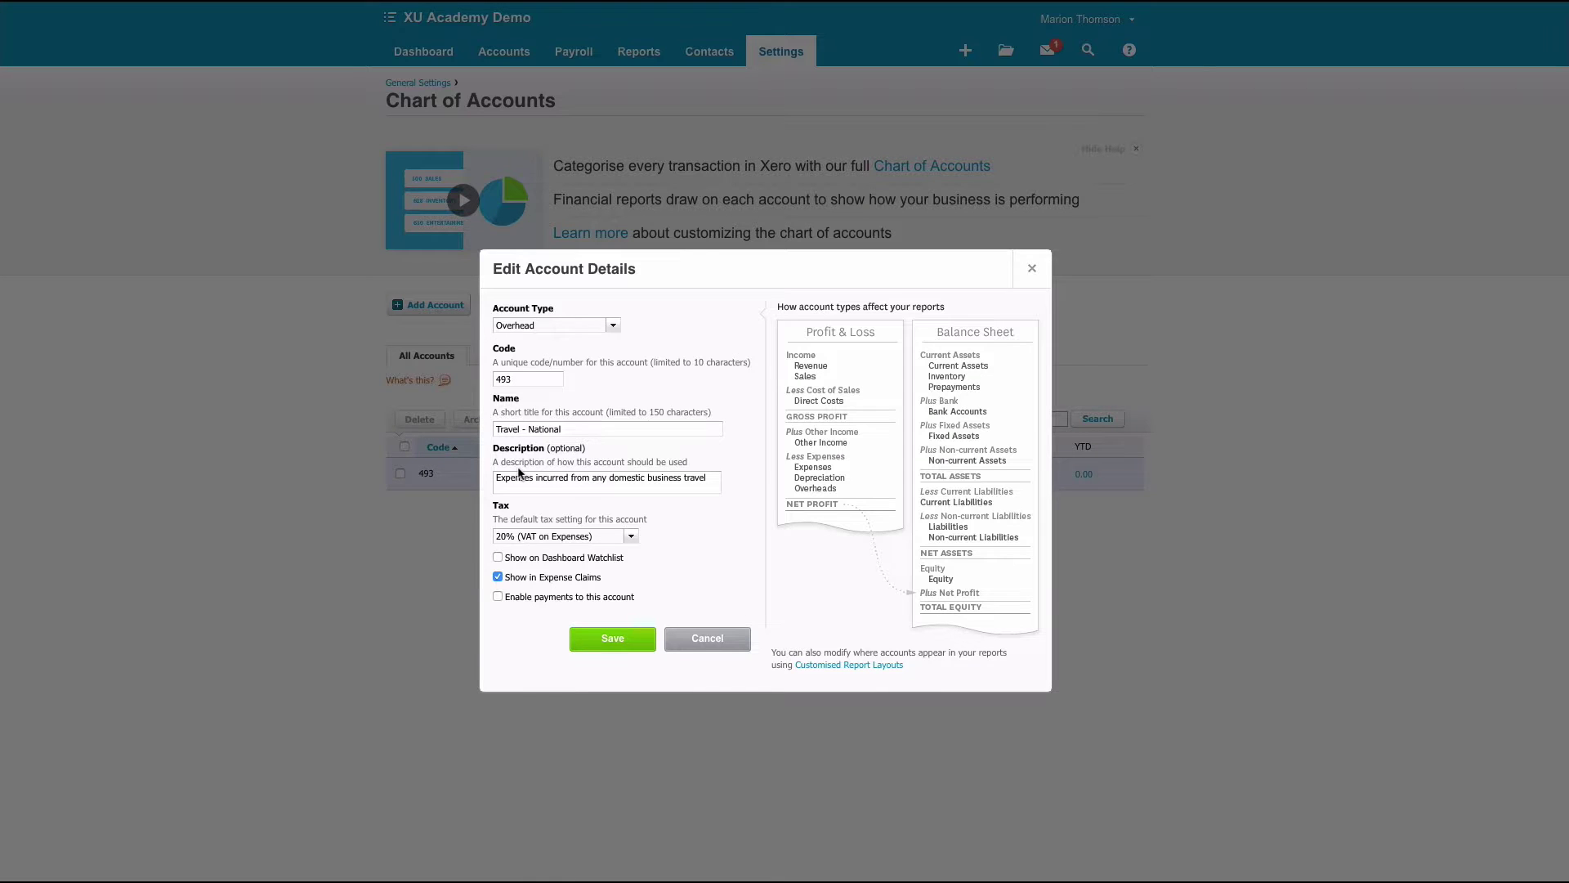
left_click(563, 430)
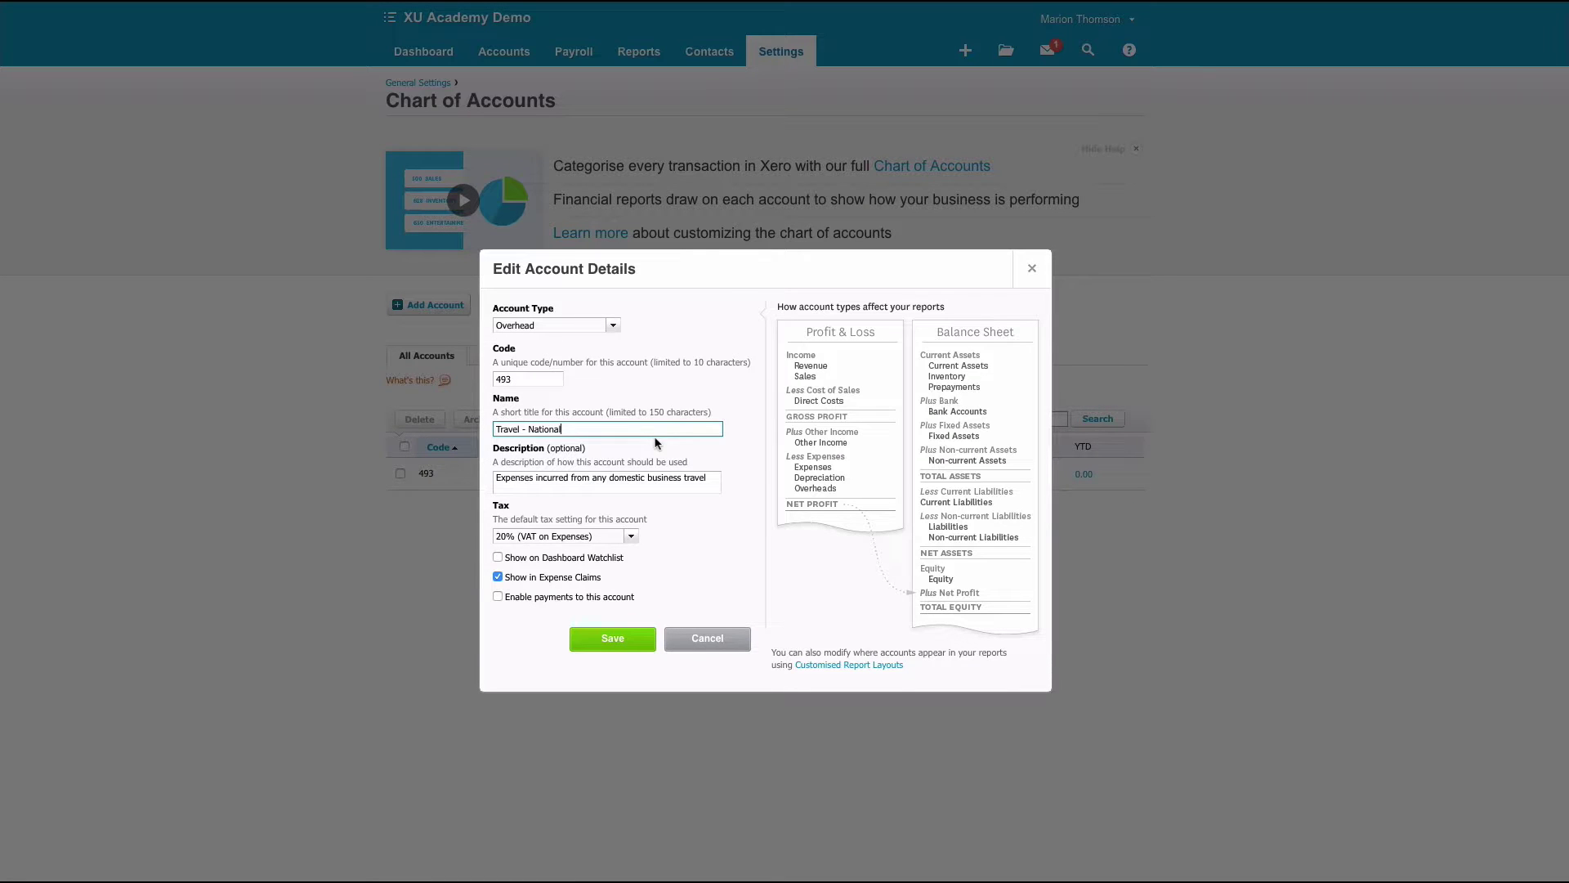
key("BackSpace")
key("BackSpace")
key("BackSpace")
key("BackSpace")
key("BackSpace")
key("BackSpace")
key("BackSpace")
key("BackSpace")
key("BackSpace")
type("and Subsistence")
left_click(609, 640)
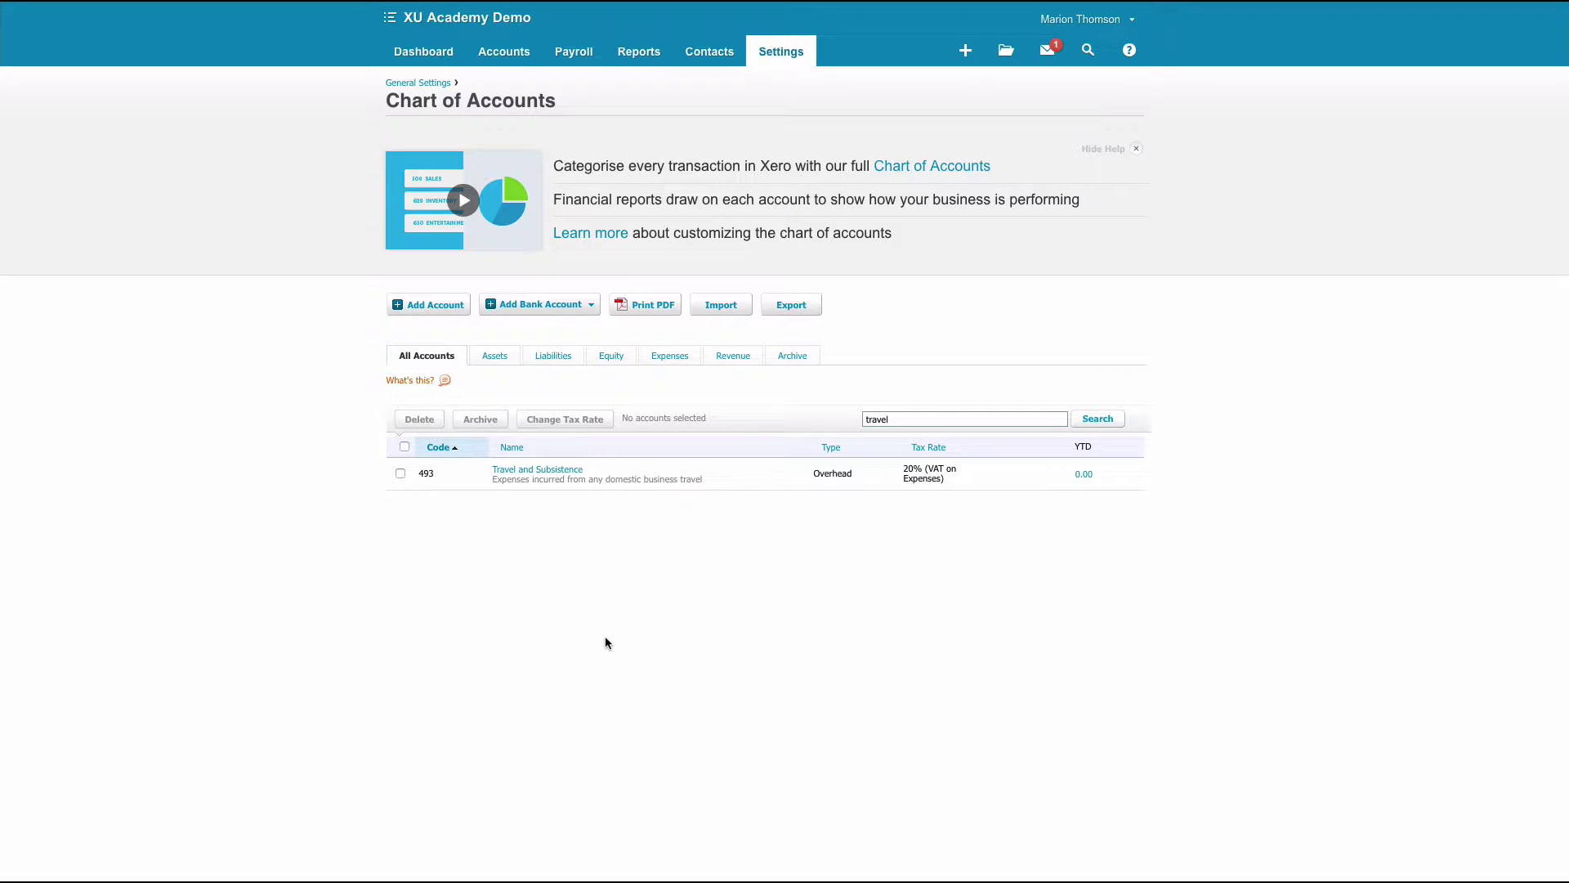
Search the accounts for "office" and rename the Office Equipment account as "Office Equipment (> £200)".
double_click(902, 419)
type("office")
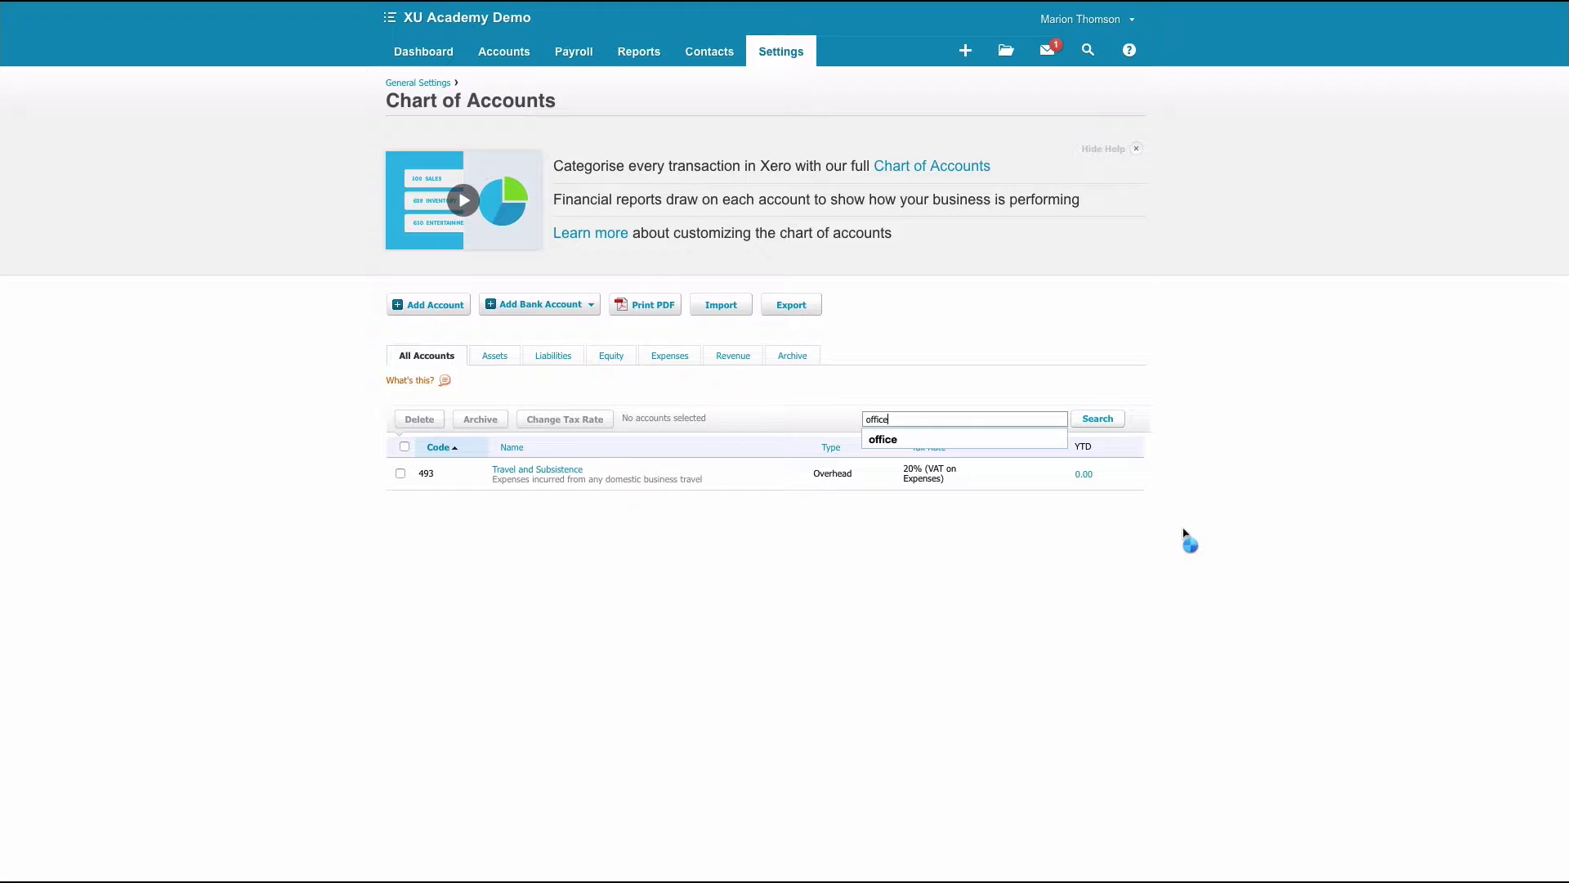
key("Return")
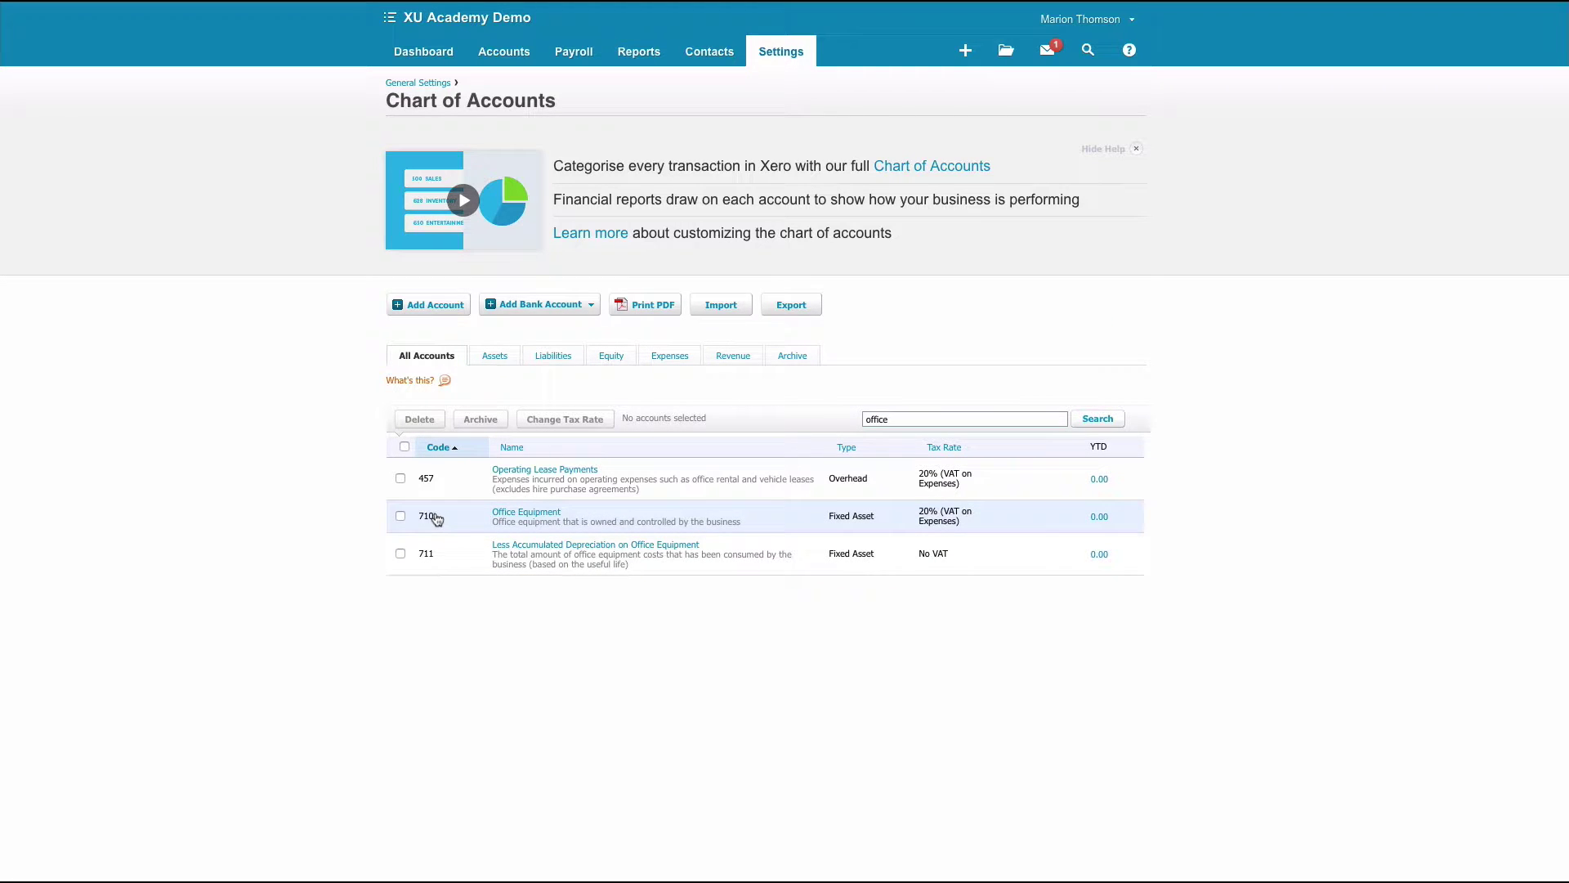
left_click(531, 515)
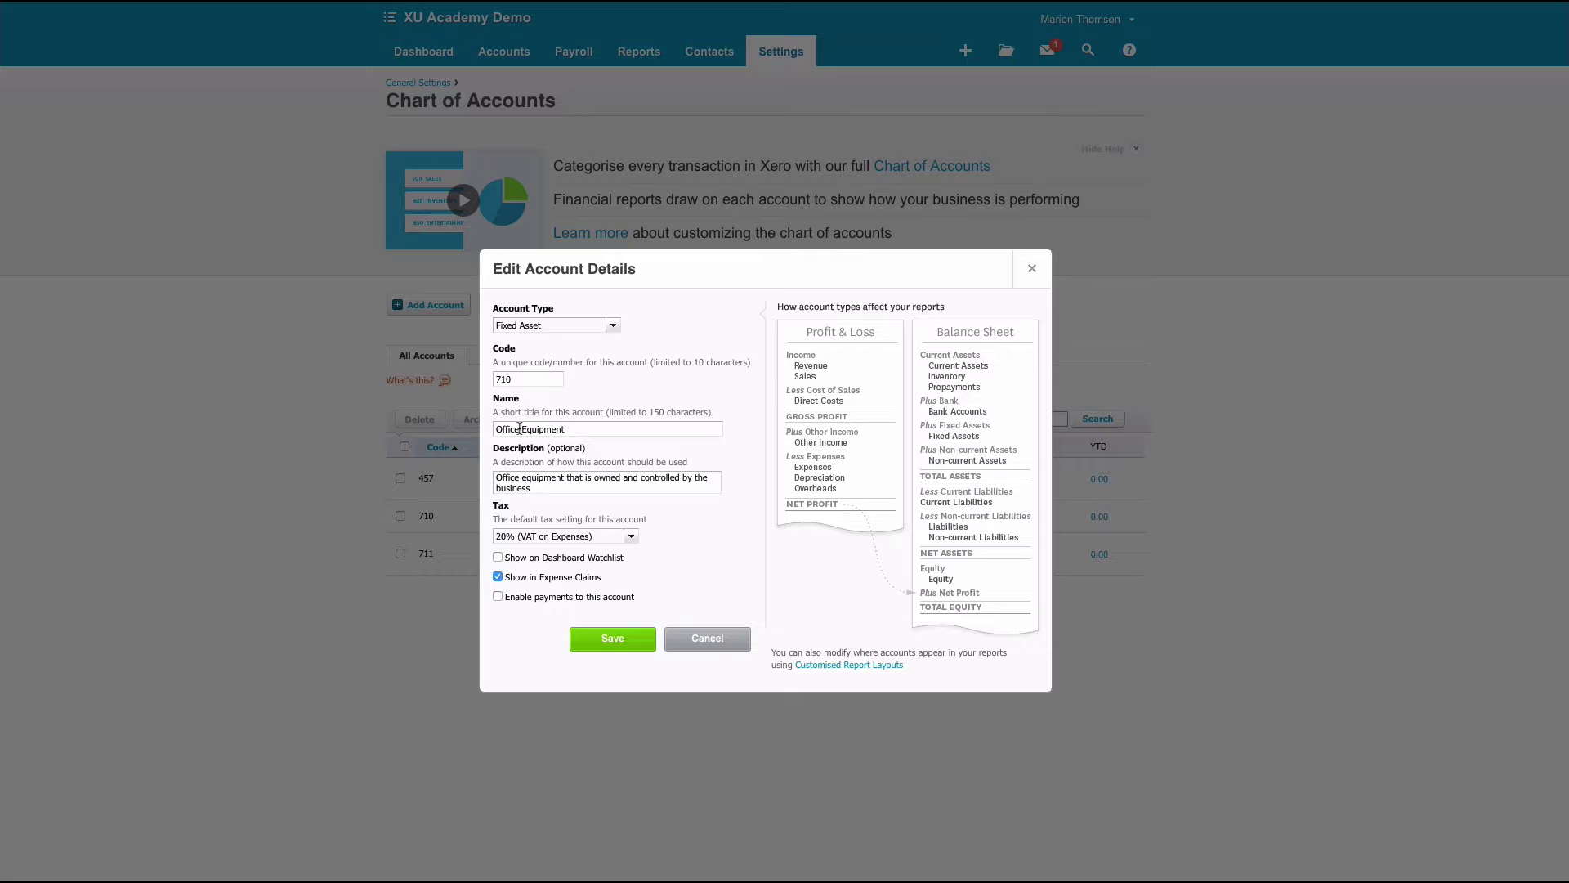
left_click(569, 429)
type("200")
left_click(609, 645)
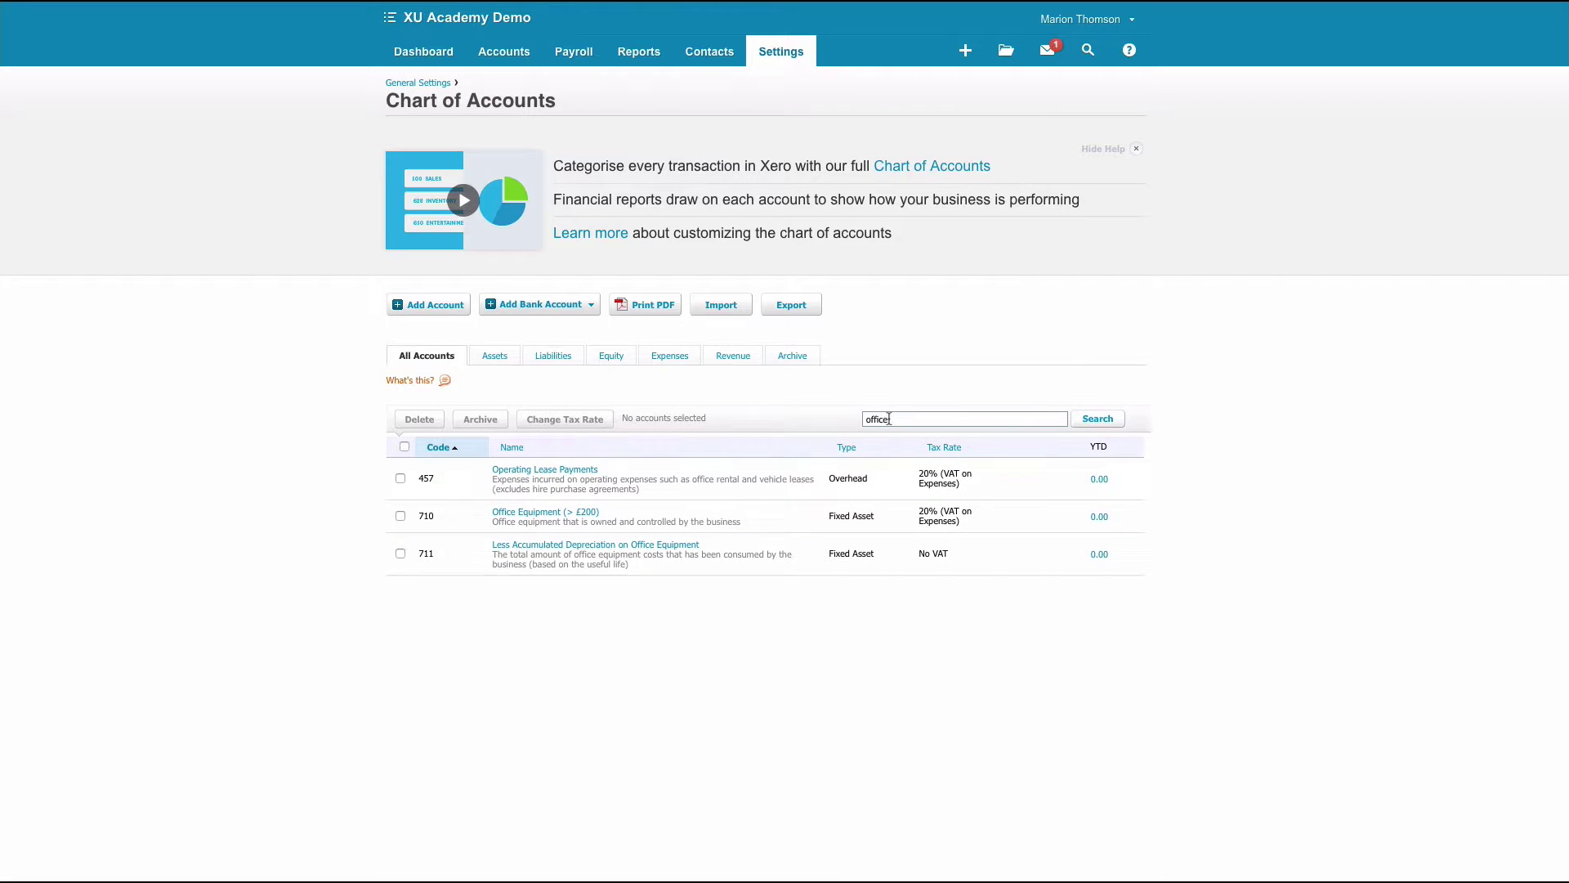
Search the accounts for "plant" and rename the Plant & Machinery account as "Plant & Machinery (> £200)".
double_click(895, 420)
type("plant")
key("Return")
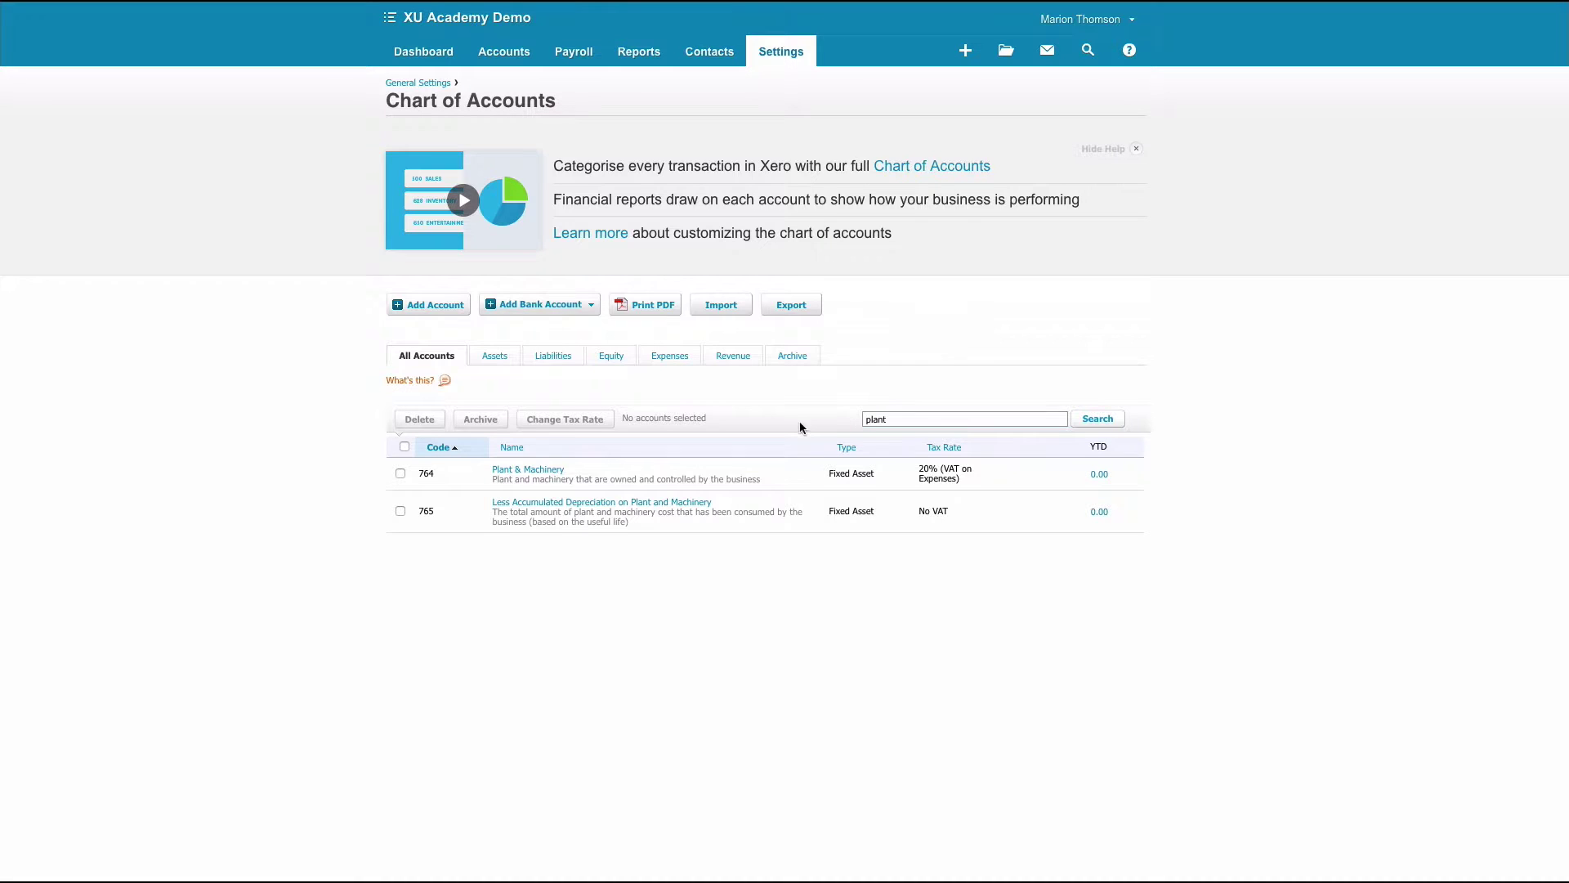
left_click(545, 470)
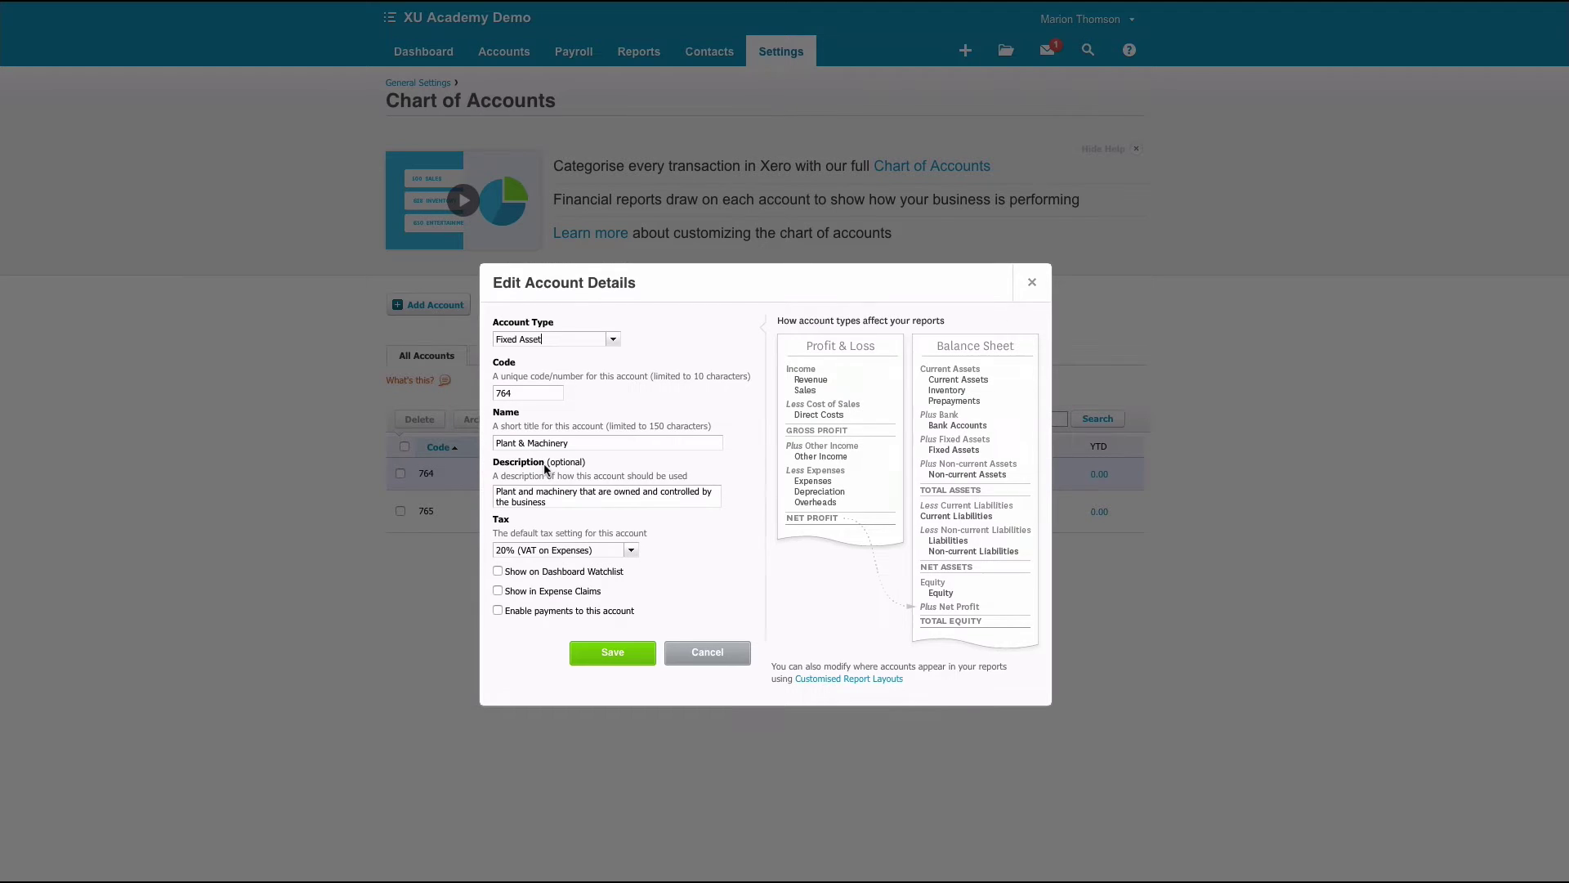
left_click(650, 447)
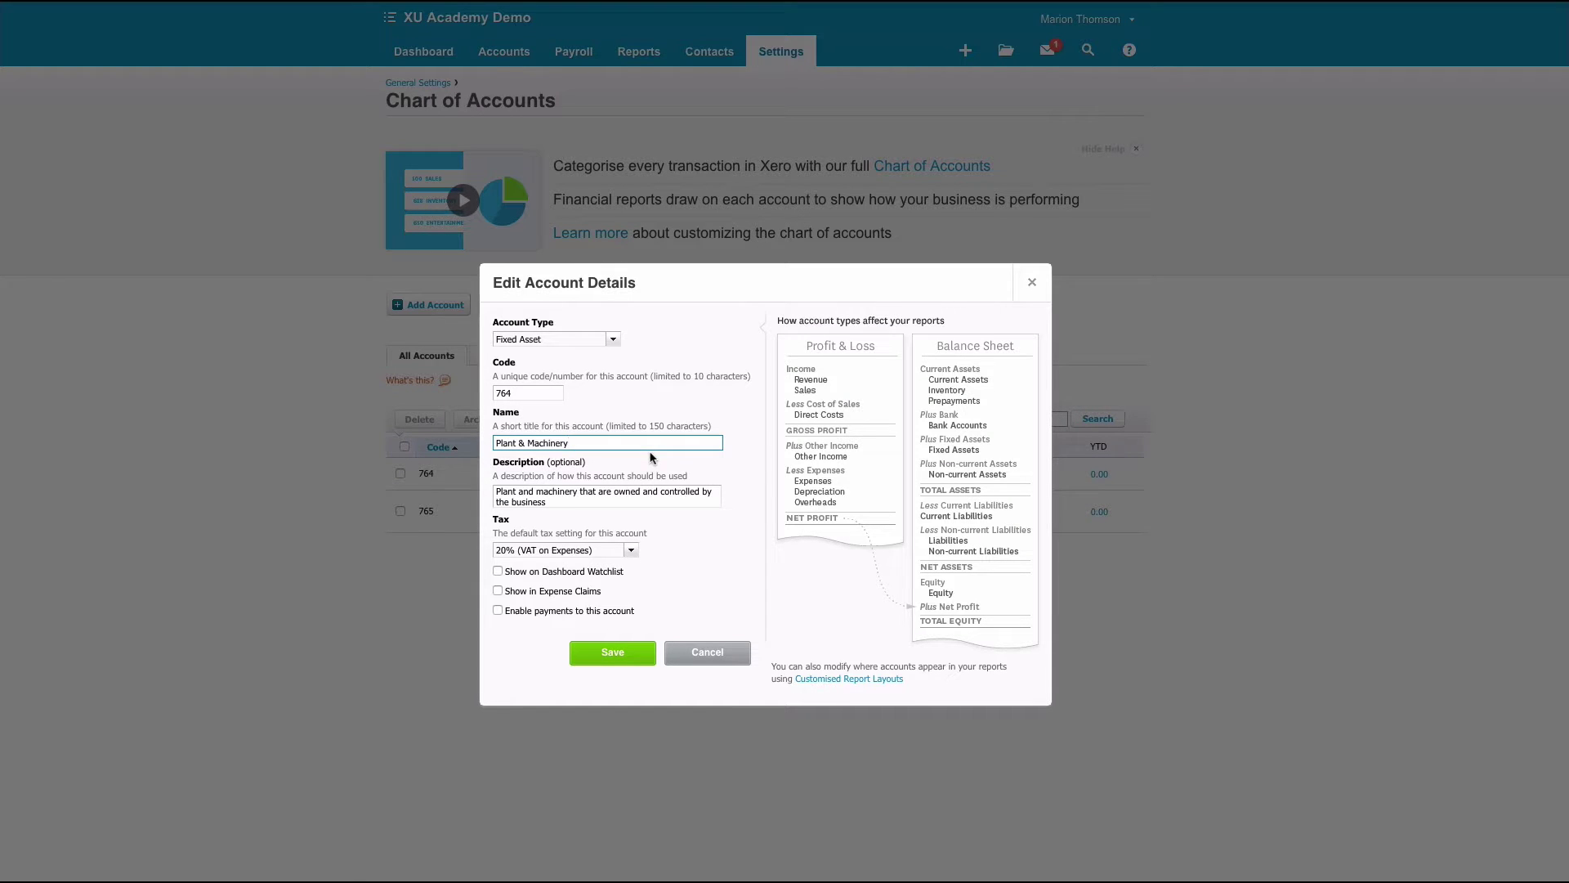
type("(> £200")
left_click(604, 654)
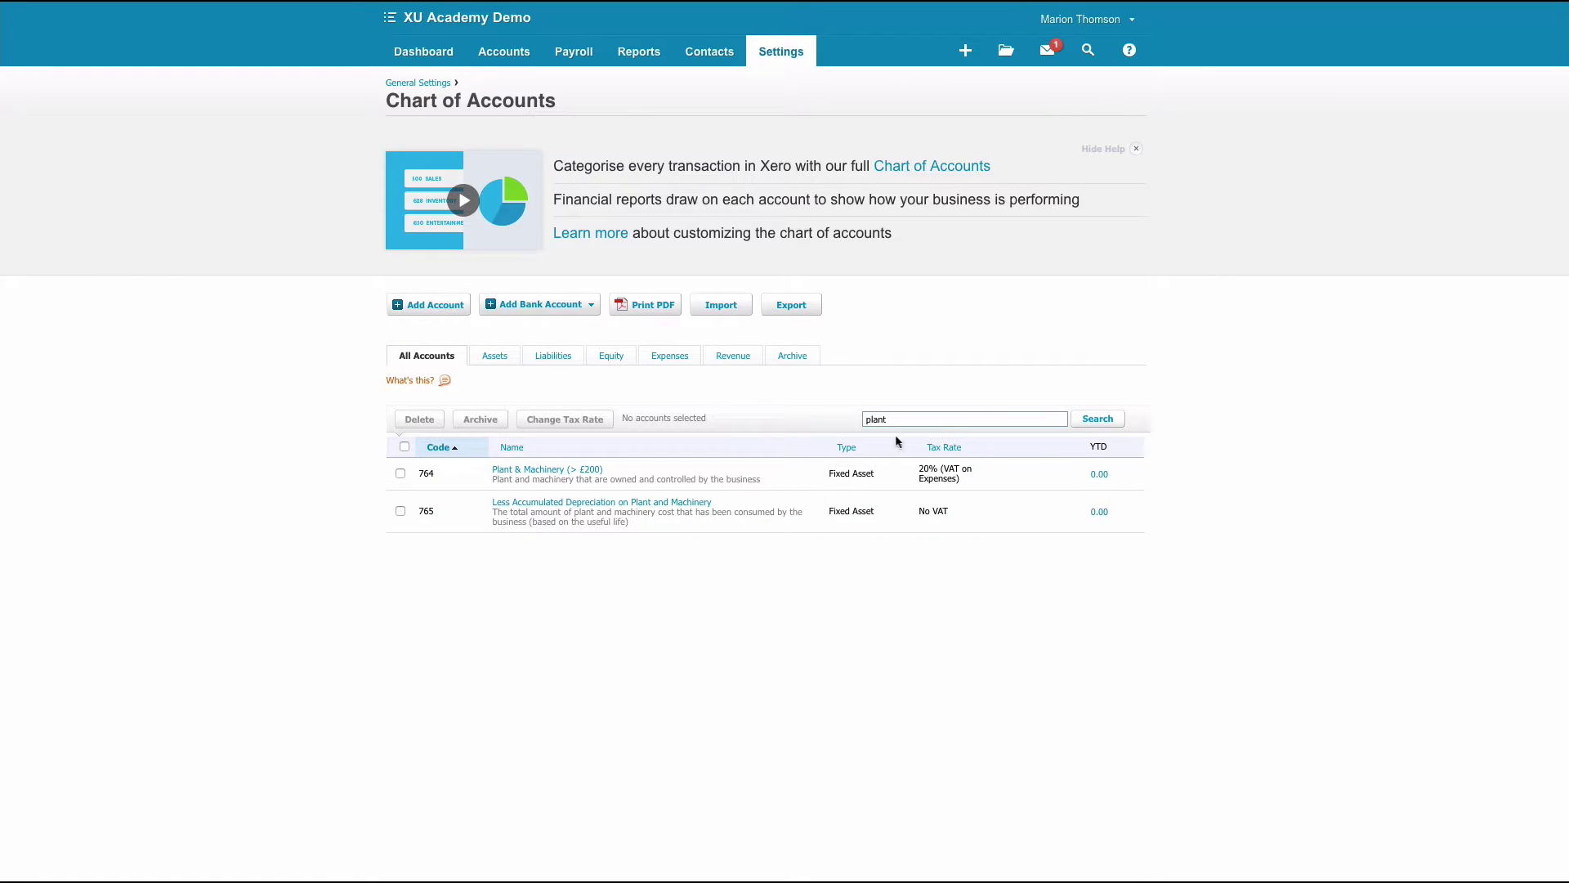
Find Computer Equipment among the asset accounts and rename it as "Computer Equipment (> £200)".
left_click(496, 358)
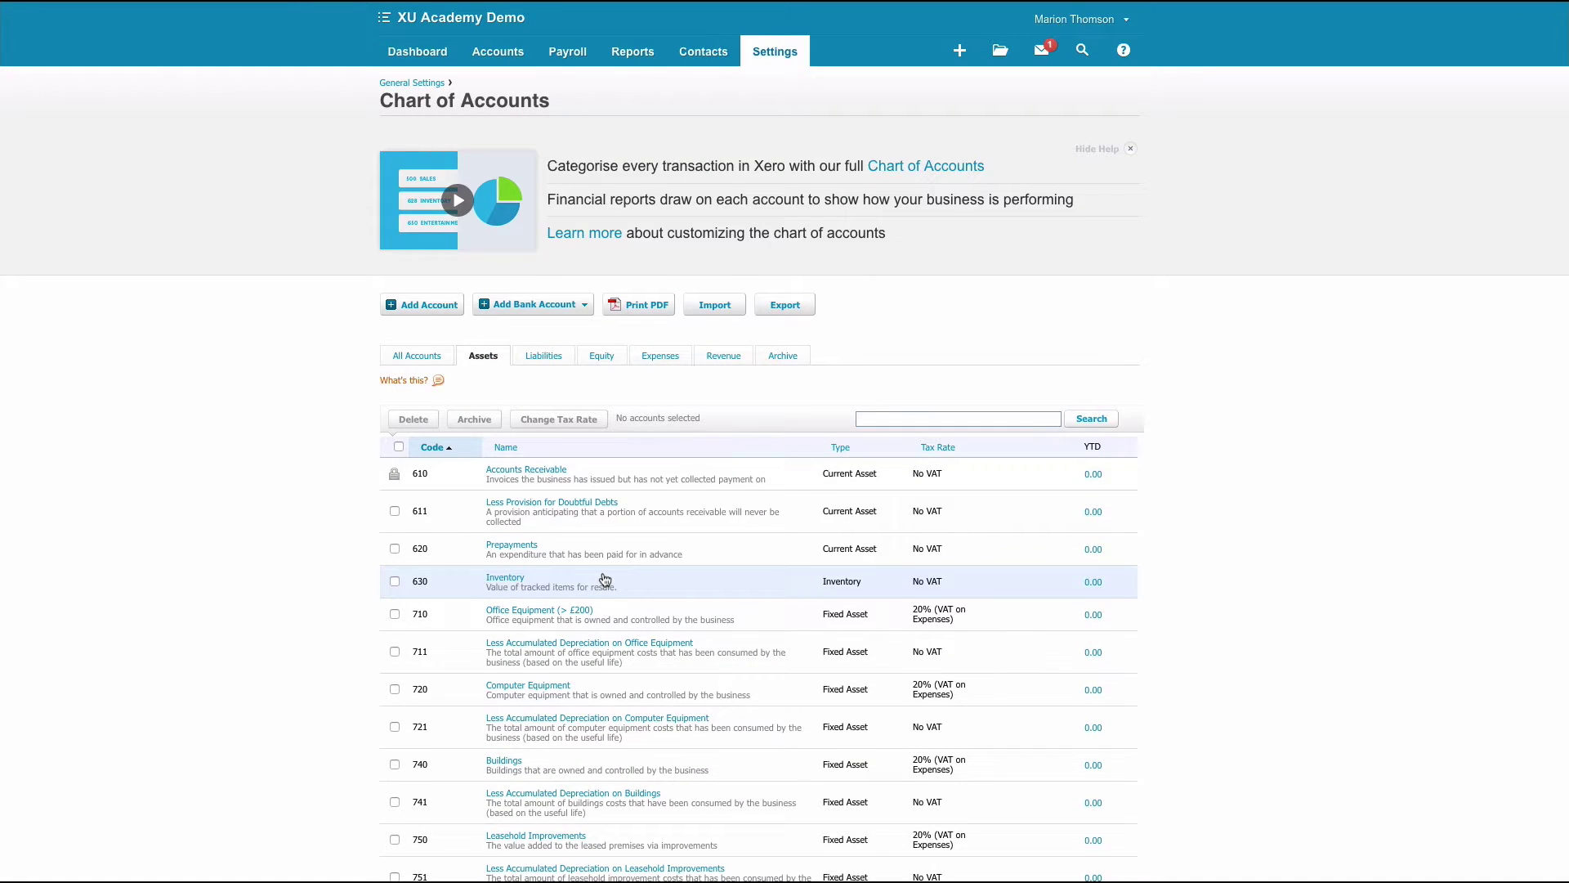
scroll(605, 580, "down", 1)
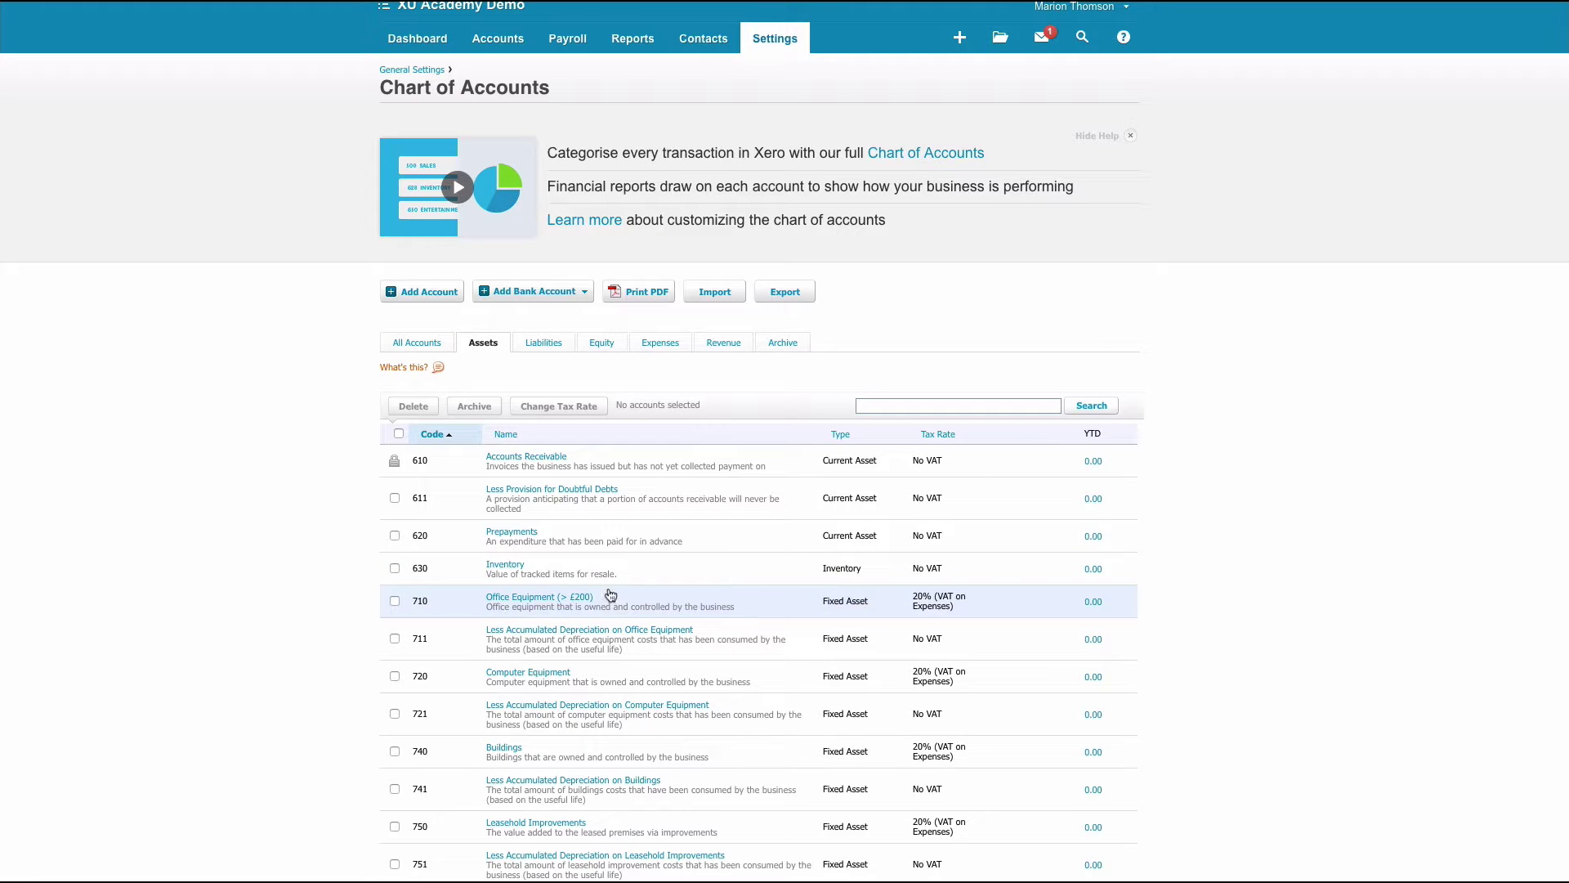
scroll(571, 601, "down", 2)
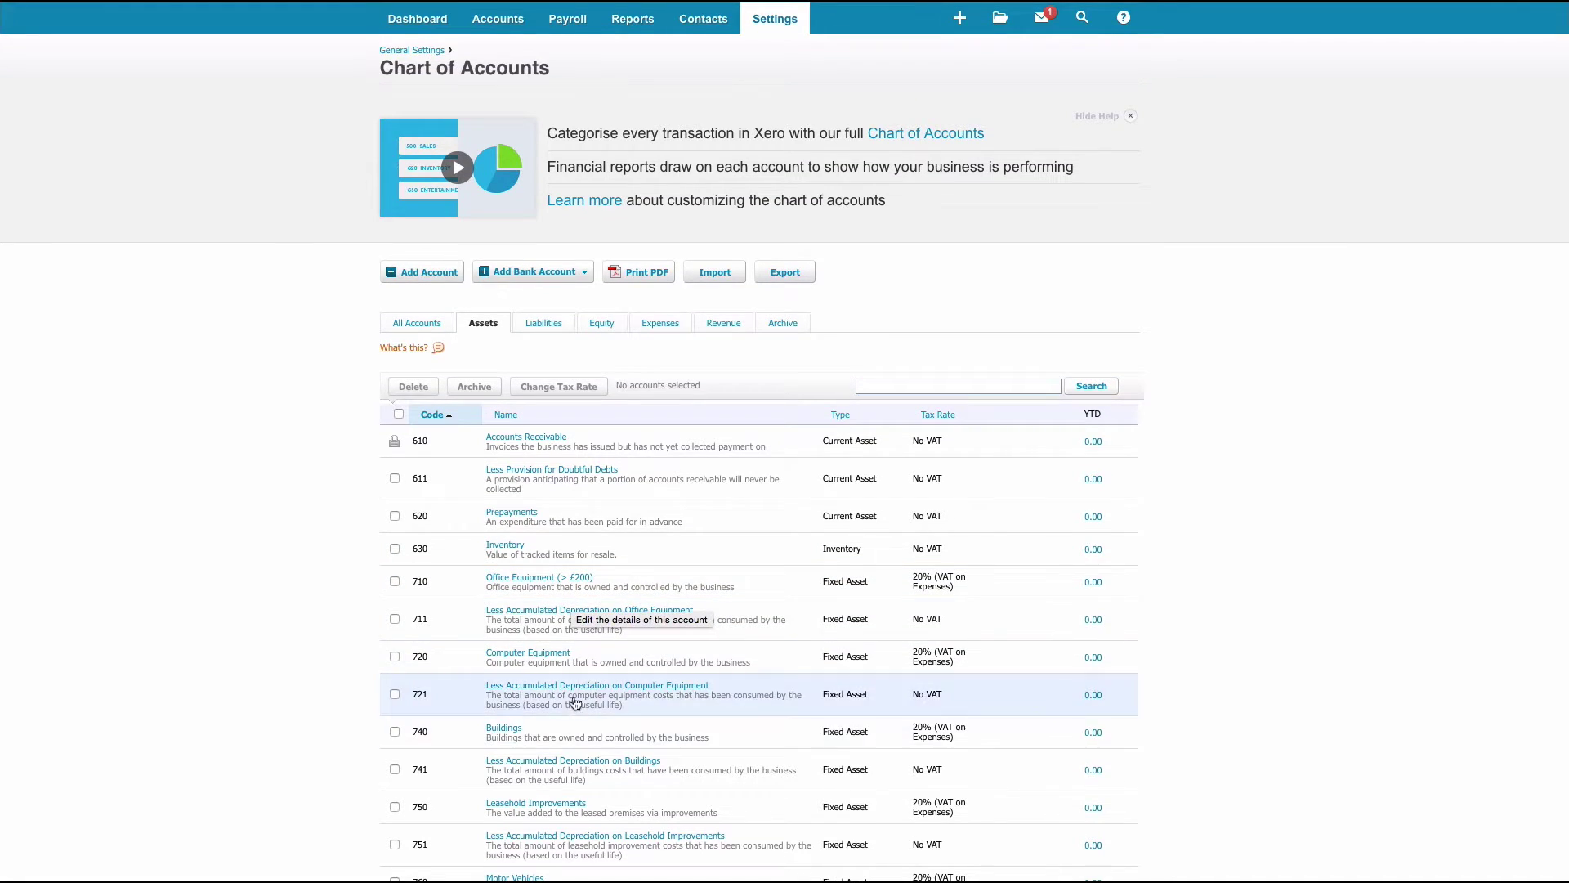
left_click(530, 654)
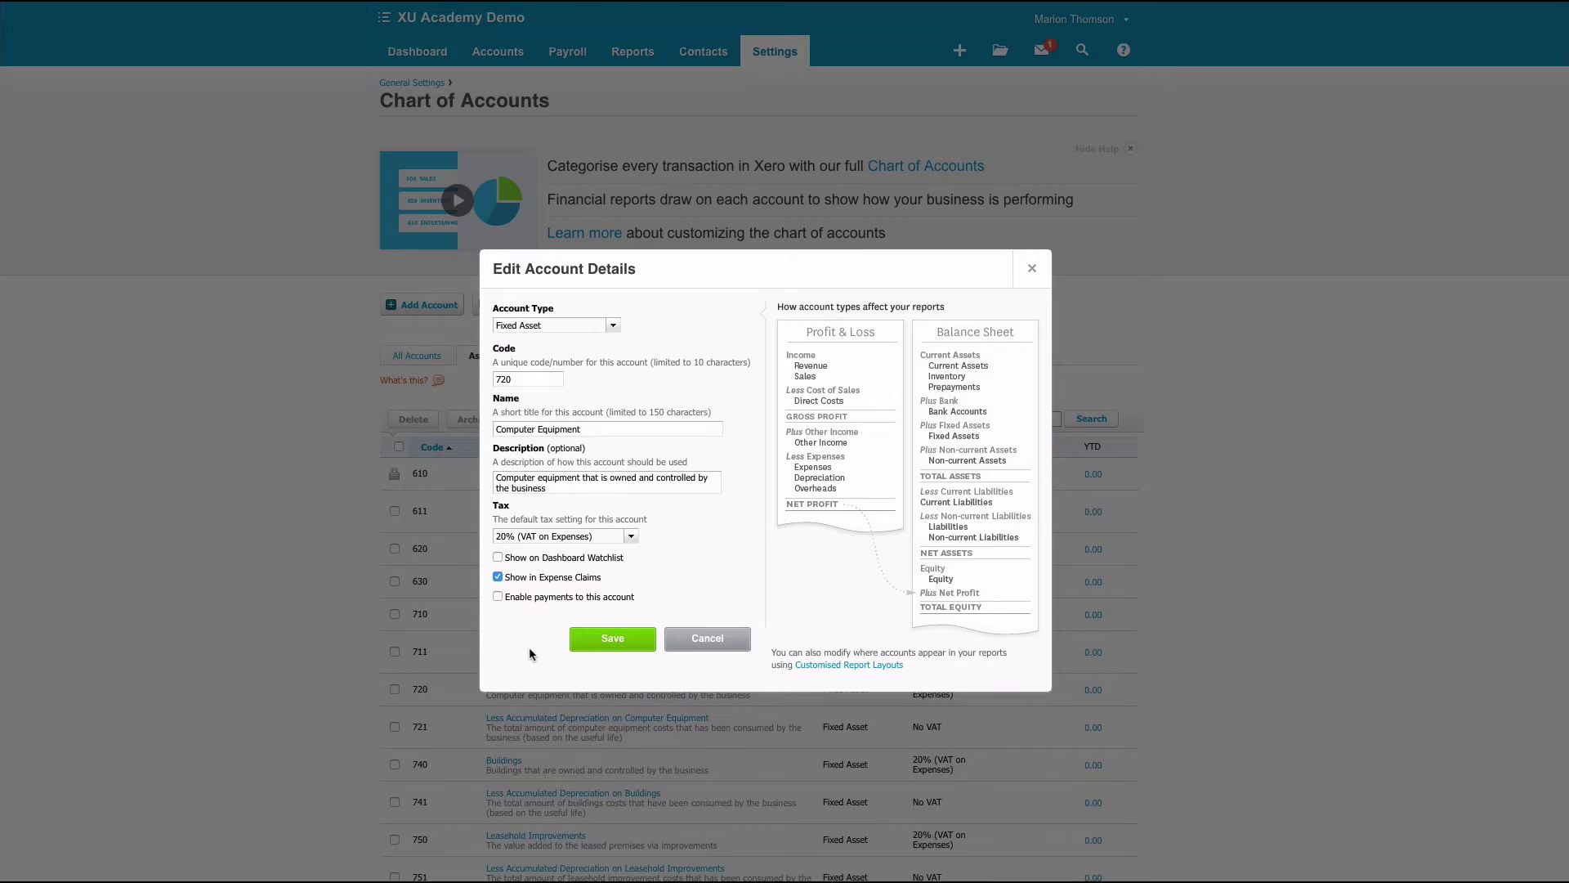
left_click(584, 428)
type("(> £200")
left_click(605, 641)
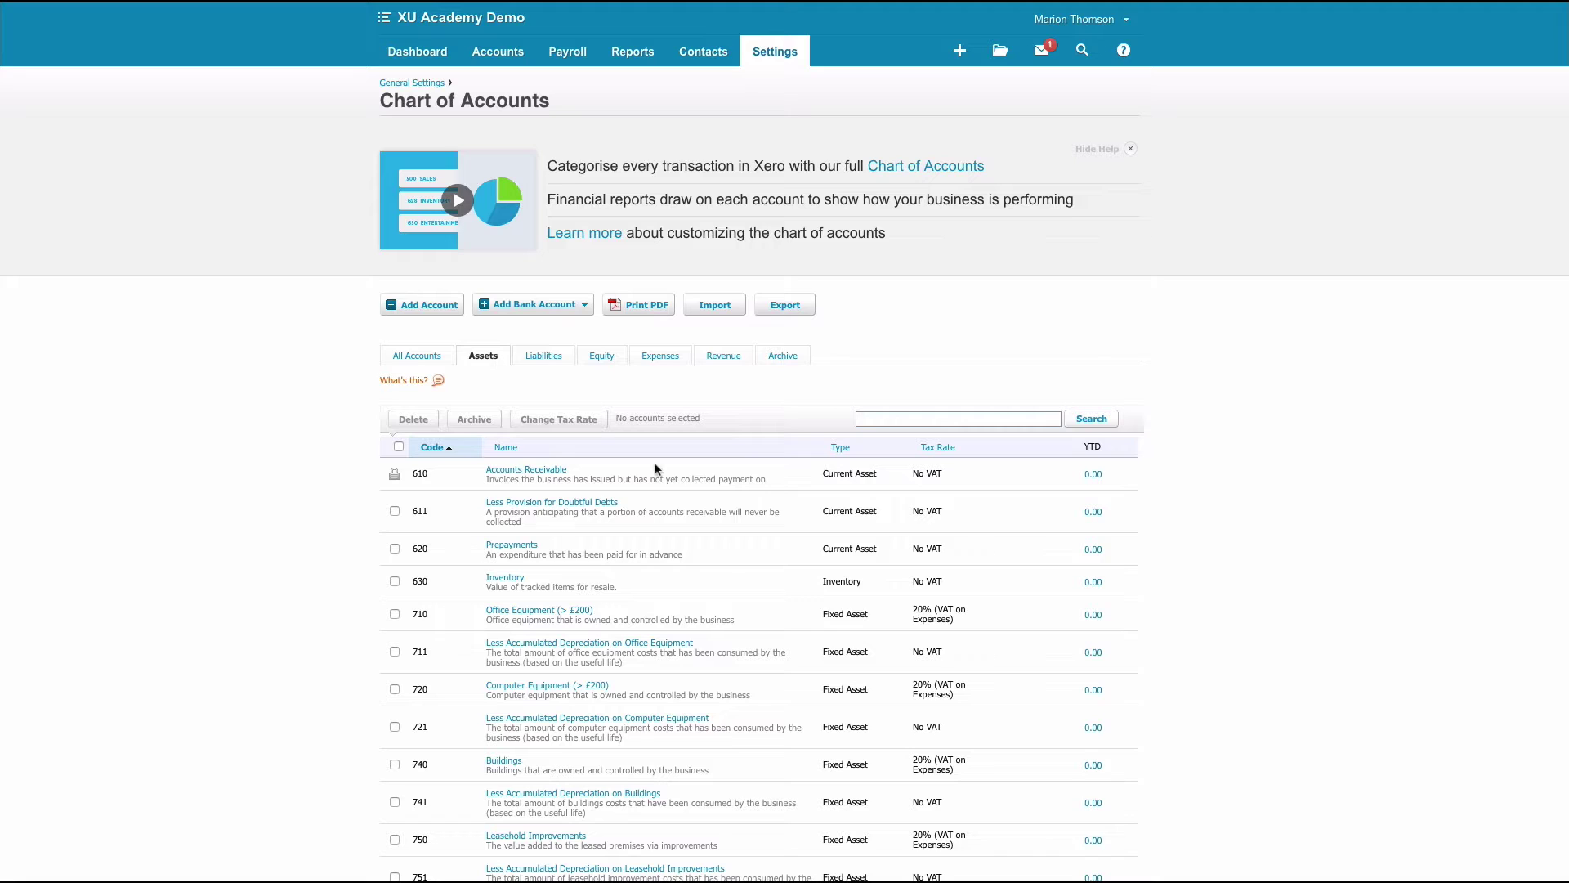
Look through the asset accounts and search them for "owner".
scroll(693, 545, "down", 1)
scroll(693, 544, "down", 1)
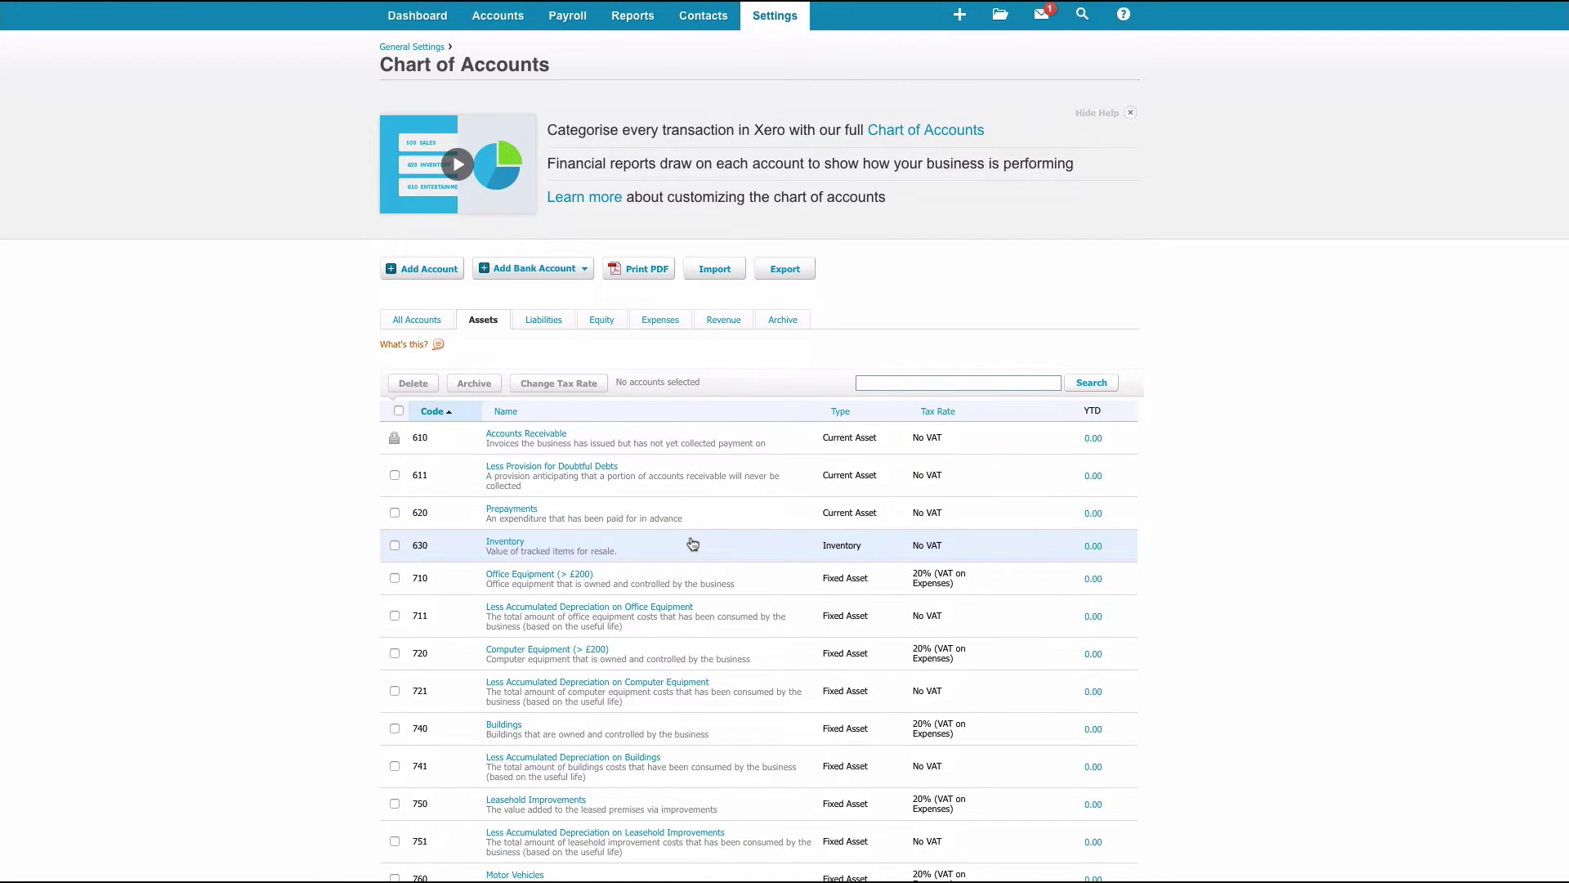
scroll(693, 544, "down", 5)
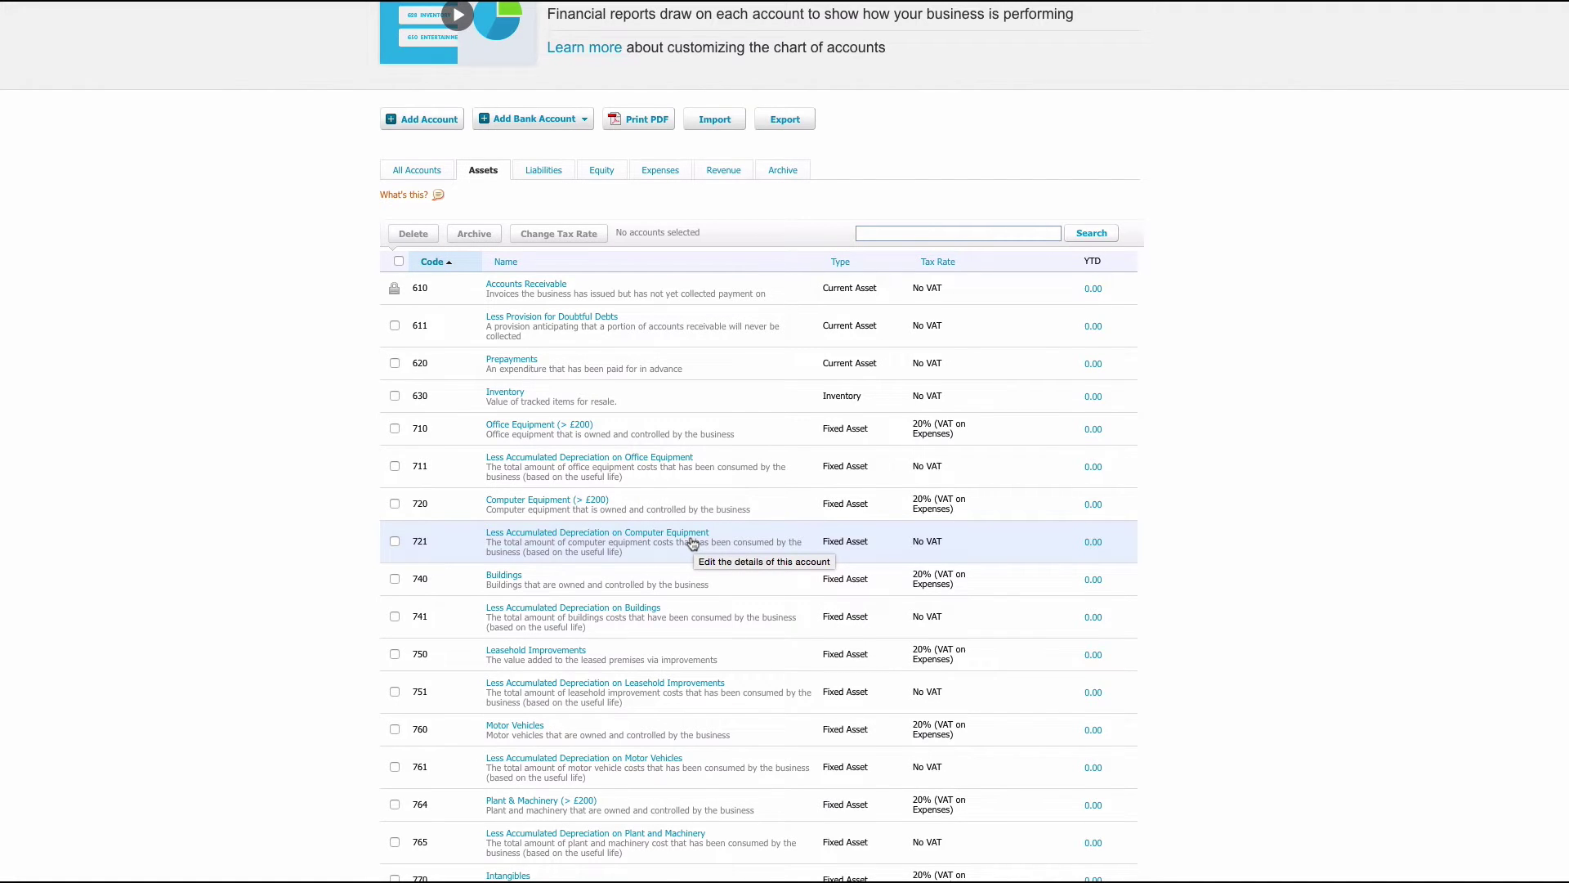
scroll(693, 544, "up", 6)
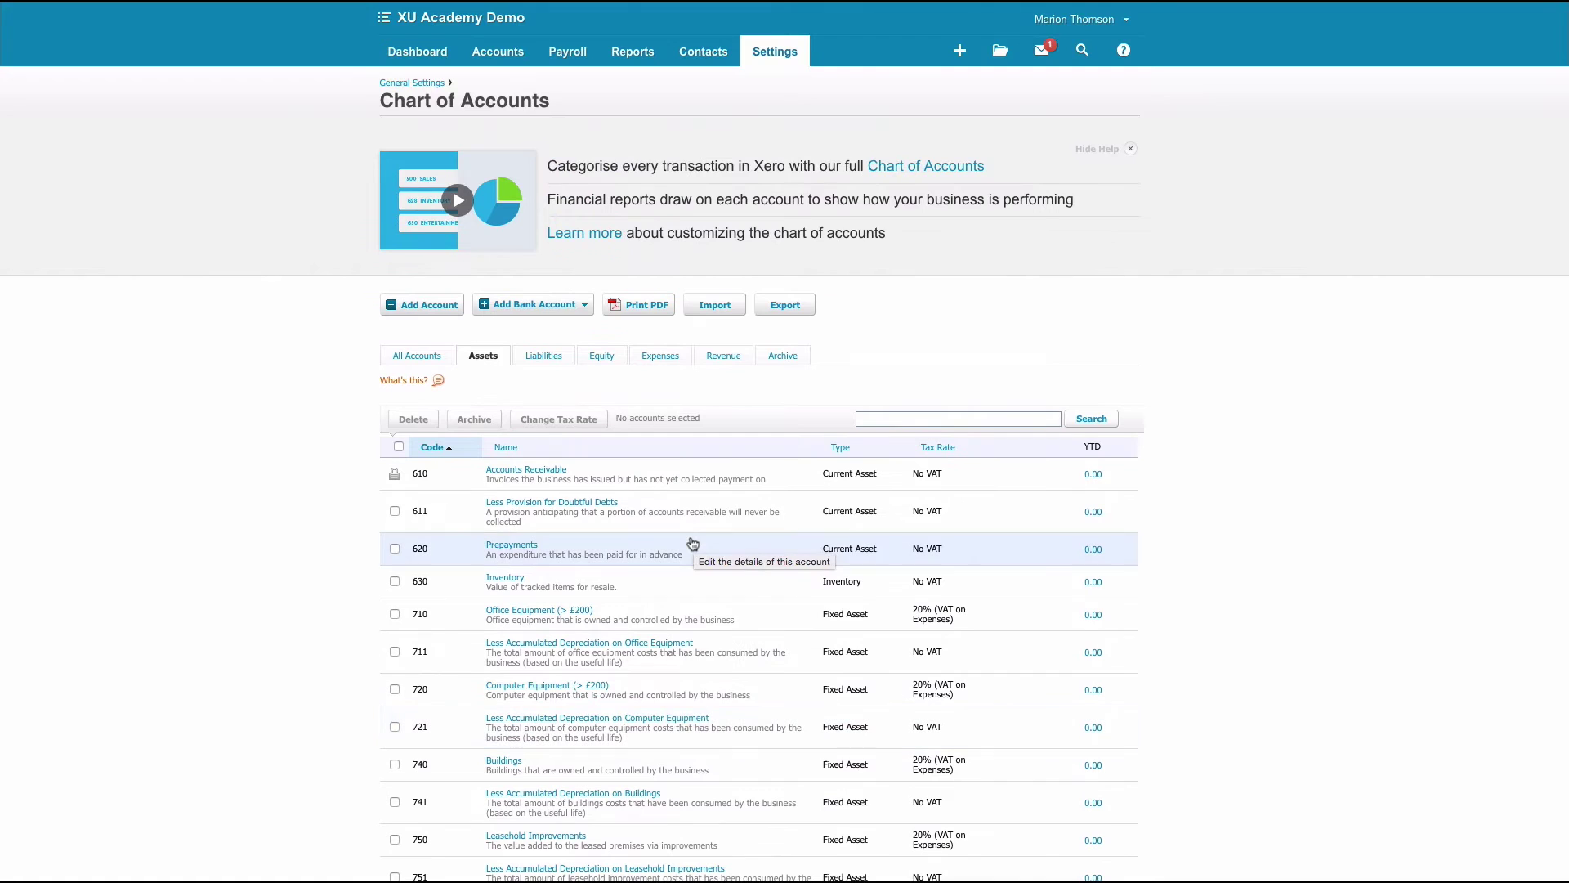
left_click(868, 418)
type("owner")
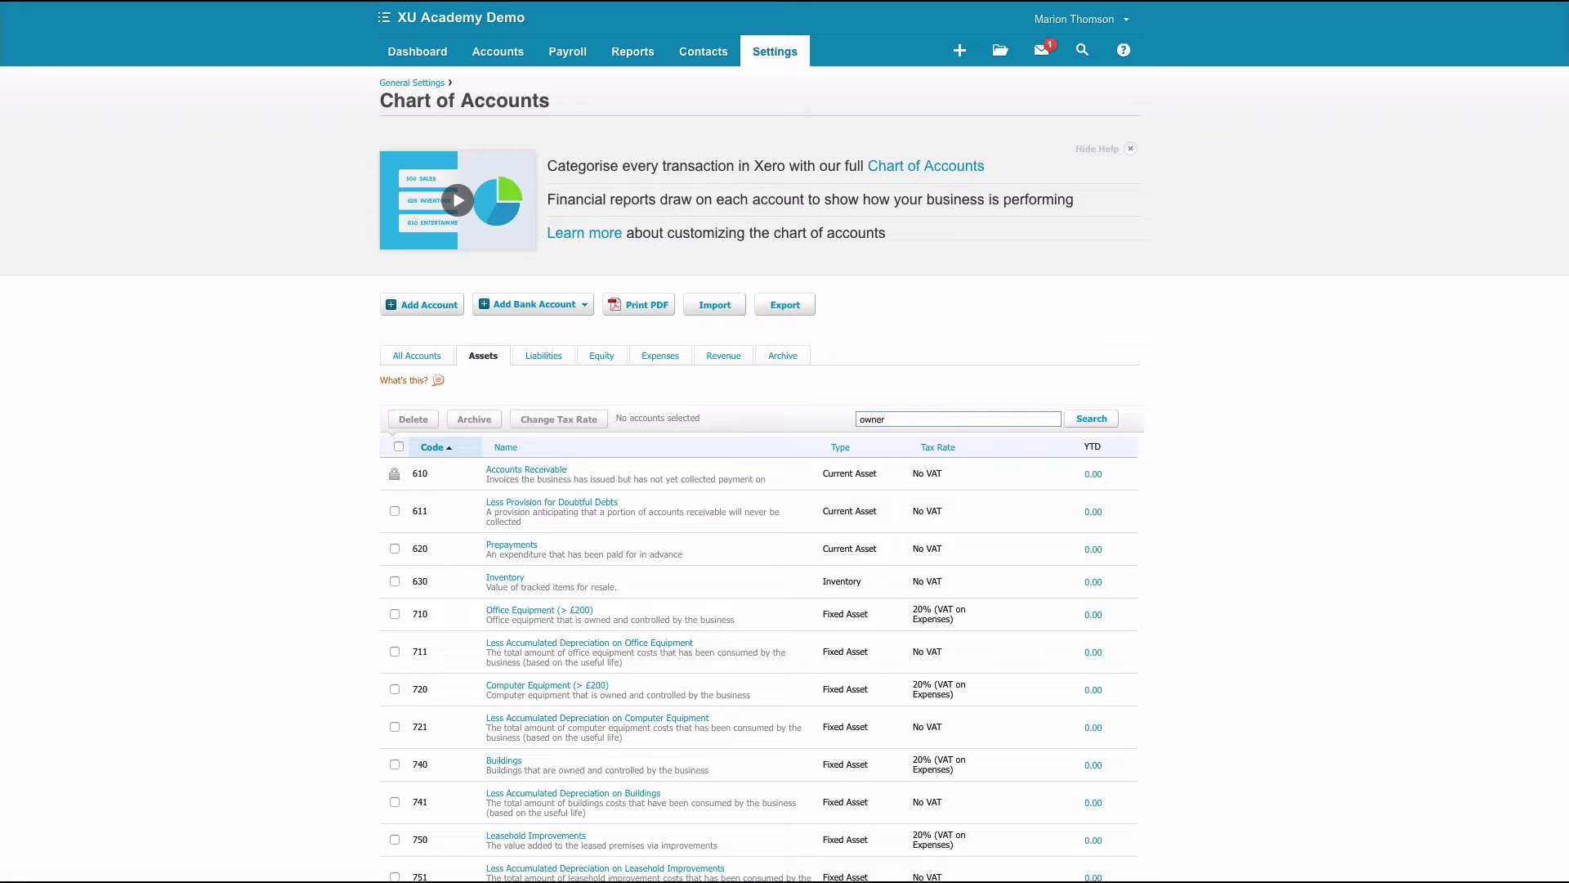
key("Return")
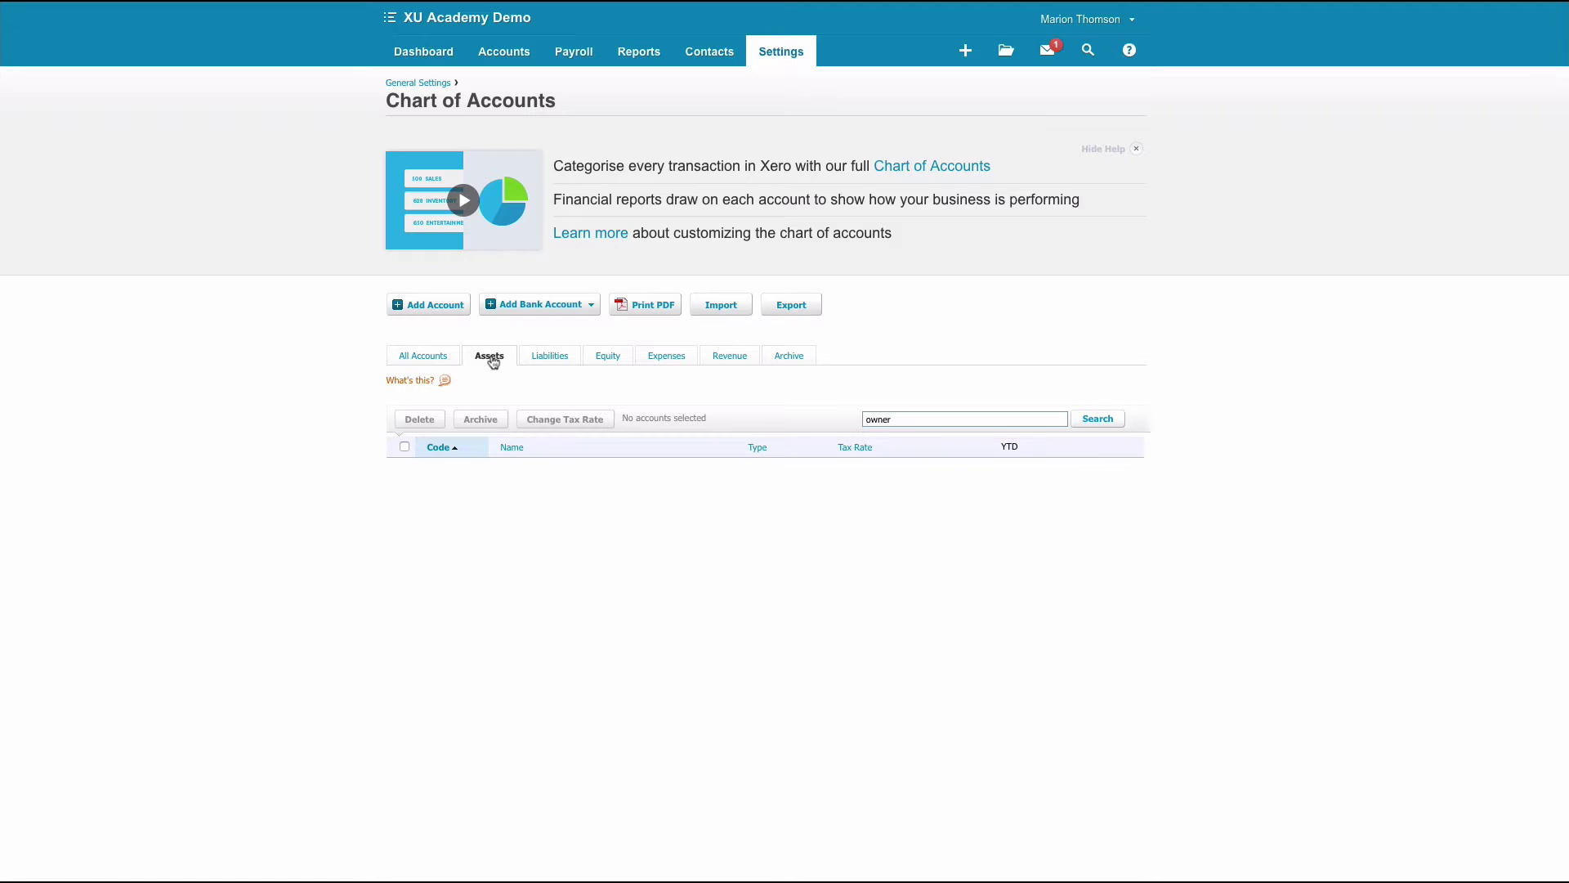
Search all accounts for "owner" and rename the Owner A Funds Introduced account as "Your Name - Funds Introduced".
left_click(423, 357)
left_click(868, 418)
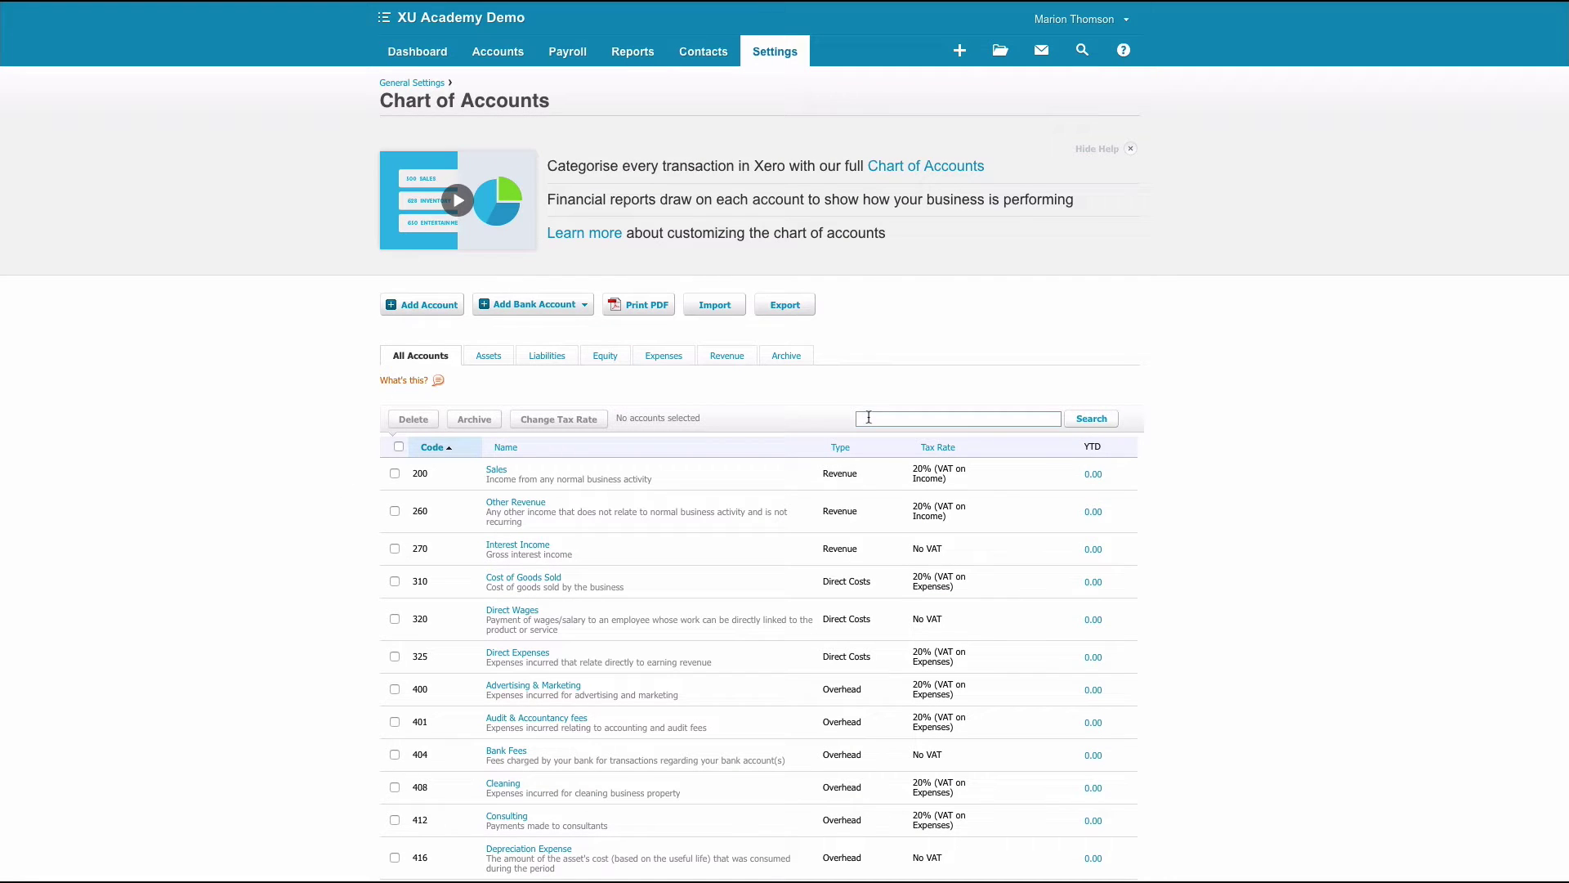
type("owner")
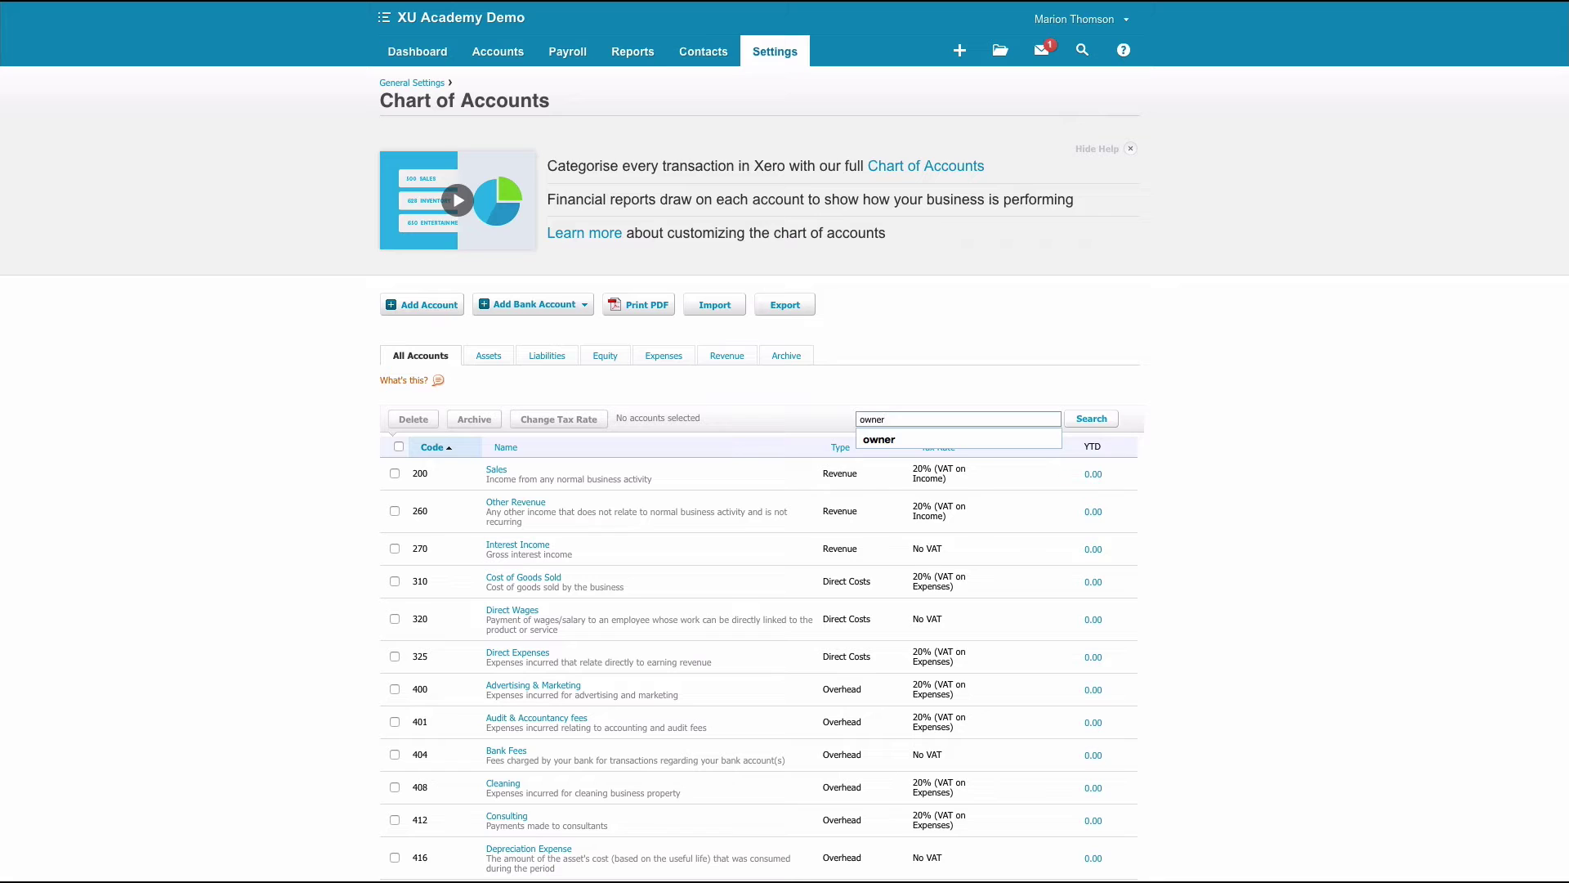
key("Return")
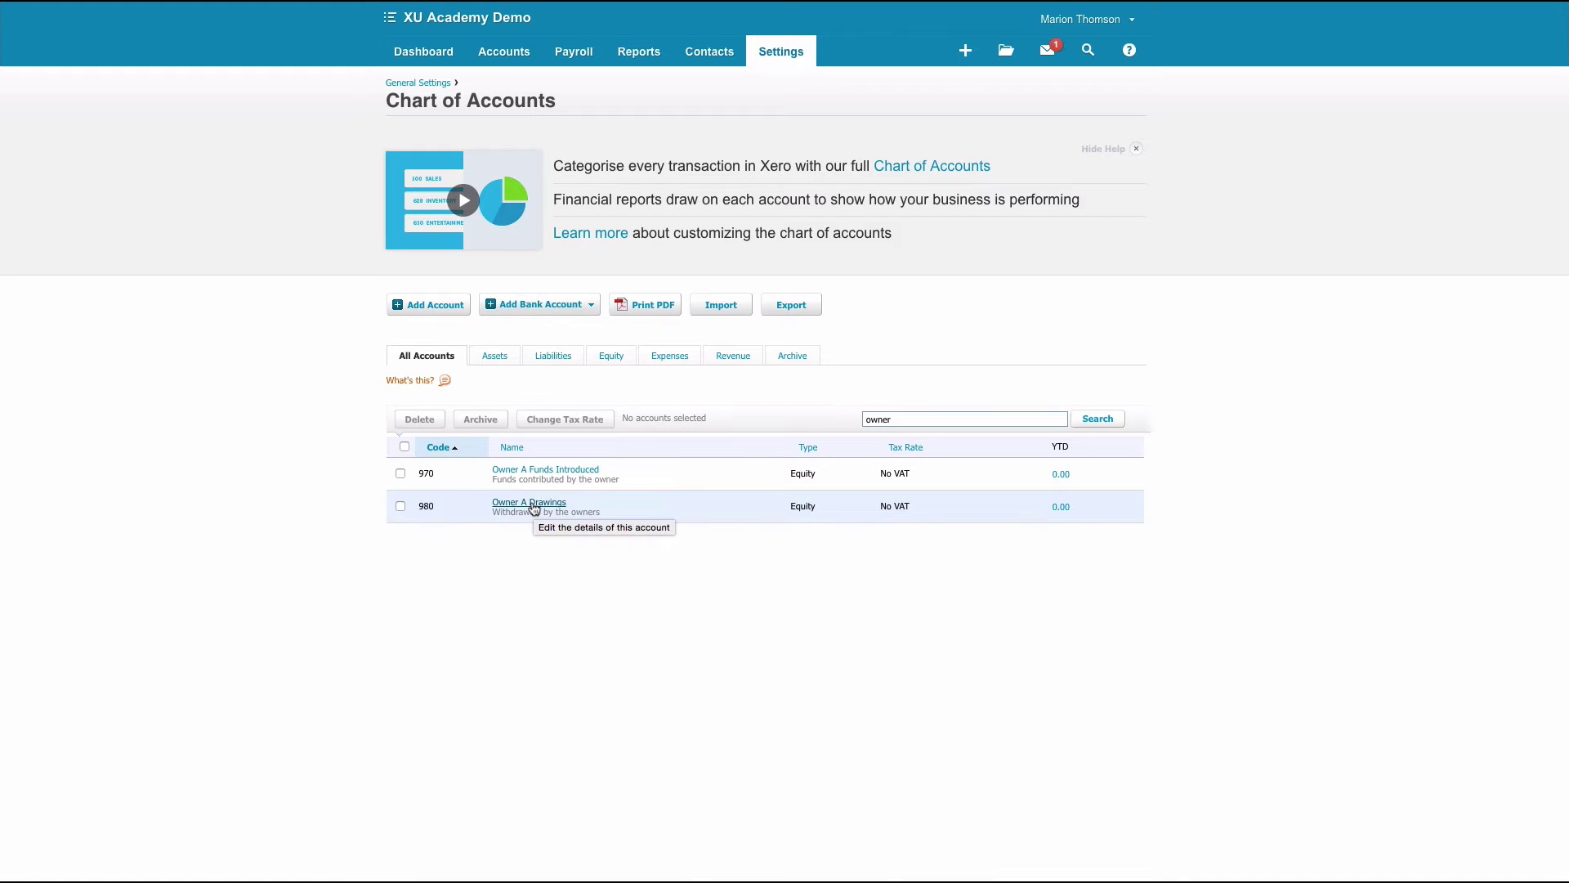
left_click(539, 472)
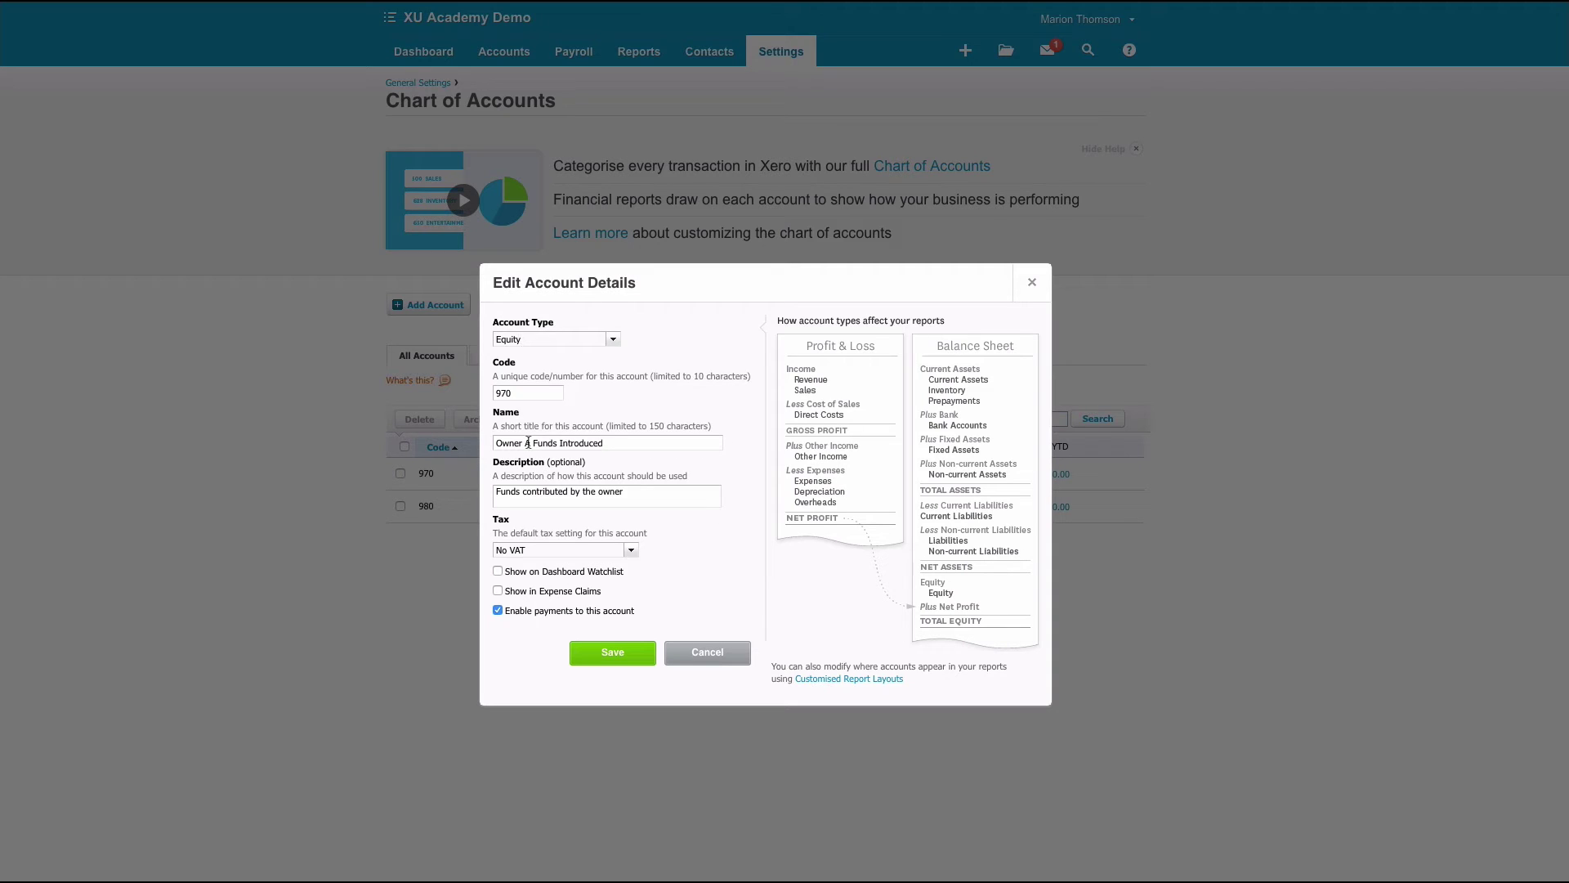
left_click_drag(531, 442, 484, 442)
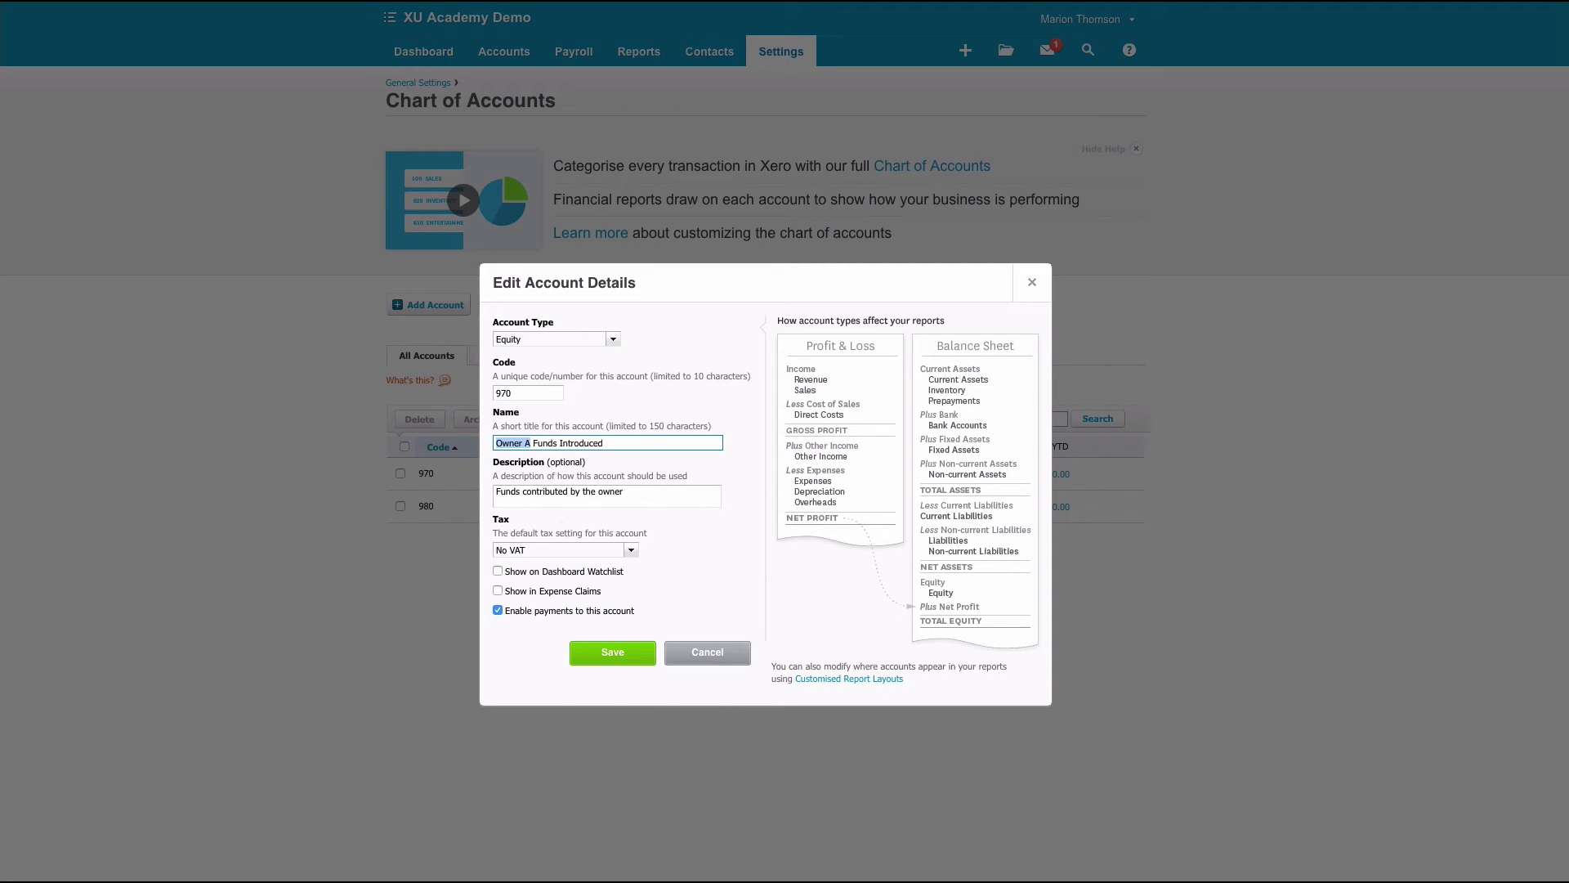
type("Your Name -")
left_click(593, 646)
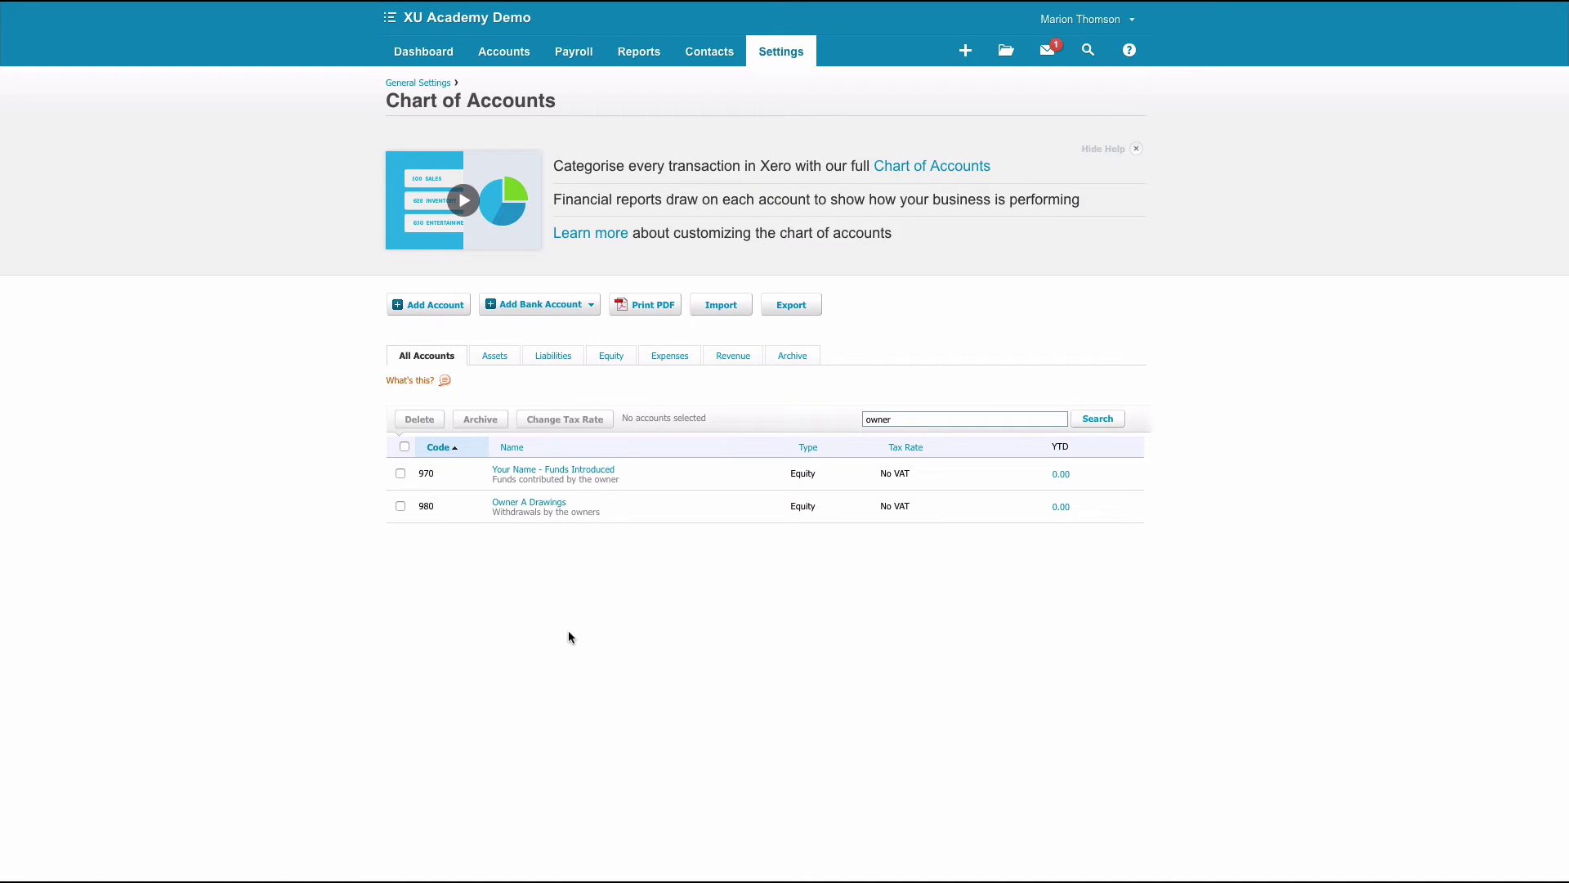
Rename the Owner A Drawings account as "Your Name - Drawings" and save it.
left_click(528, 502)
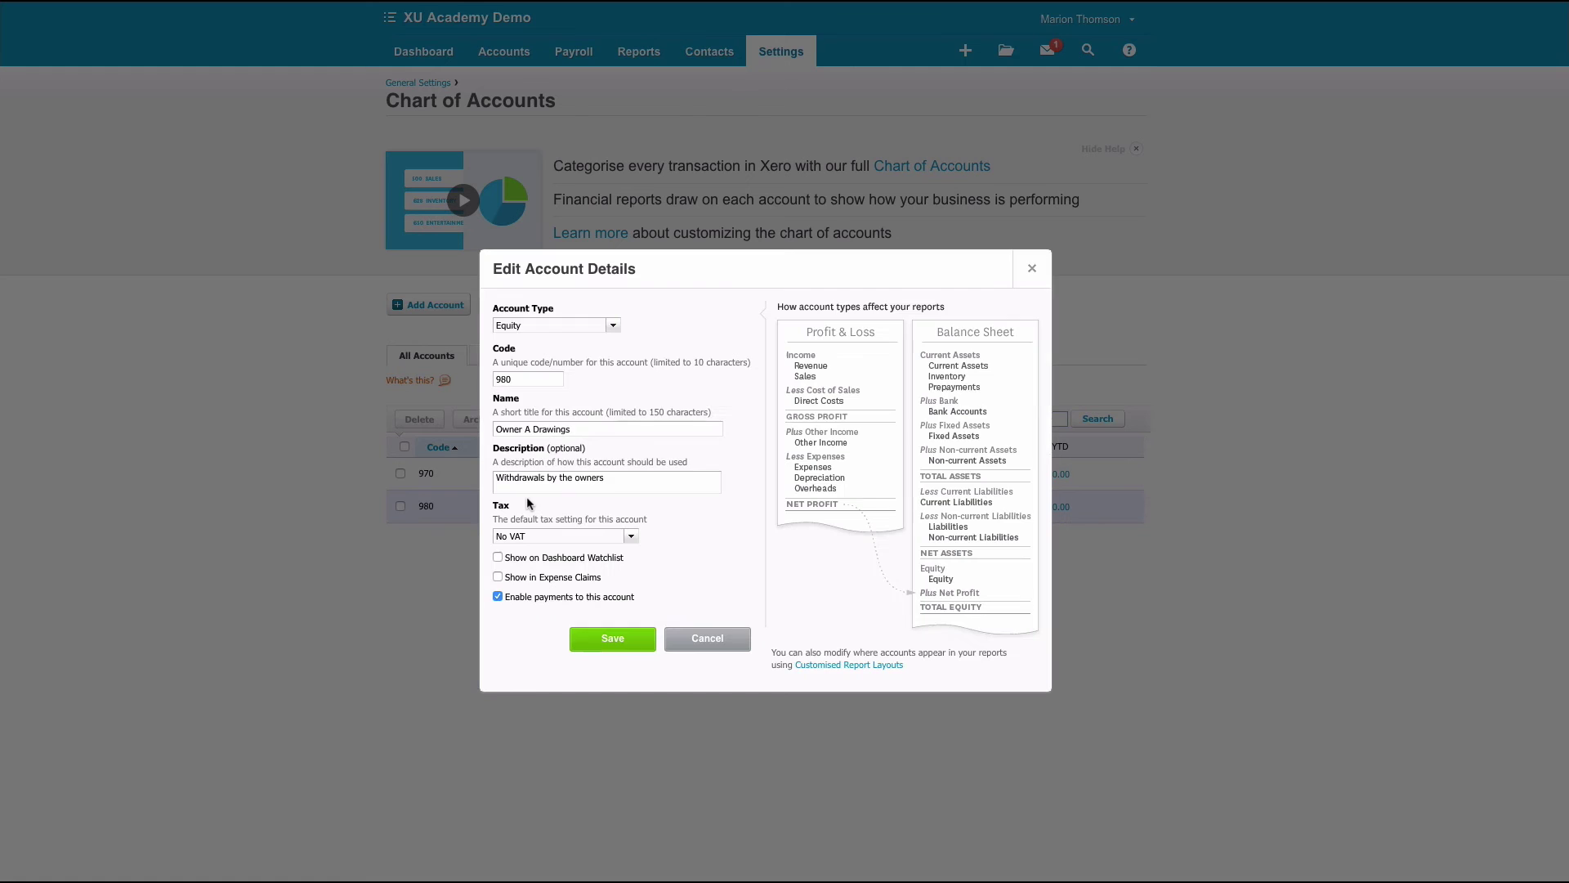
left_click_drag(529, 427, 489, 425)
type("Your")
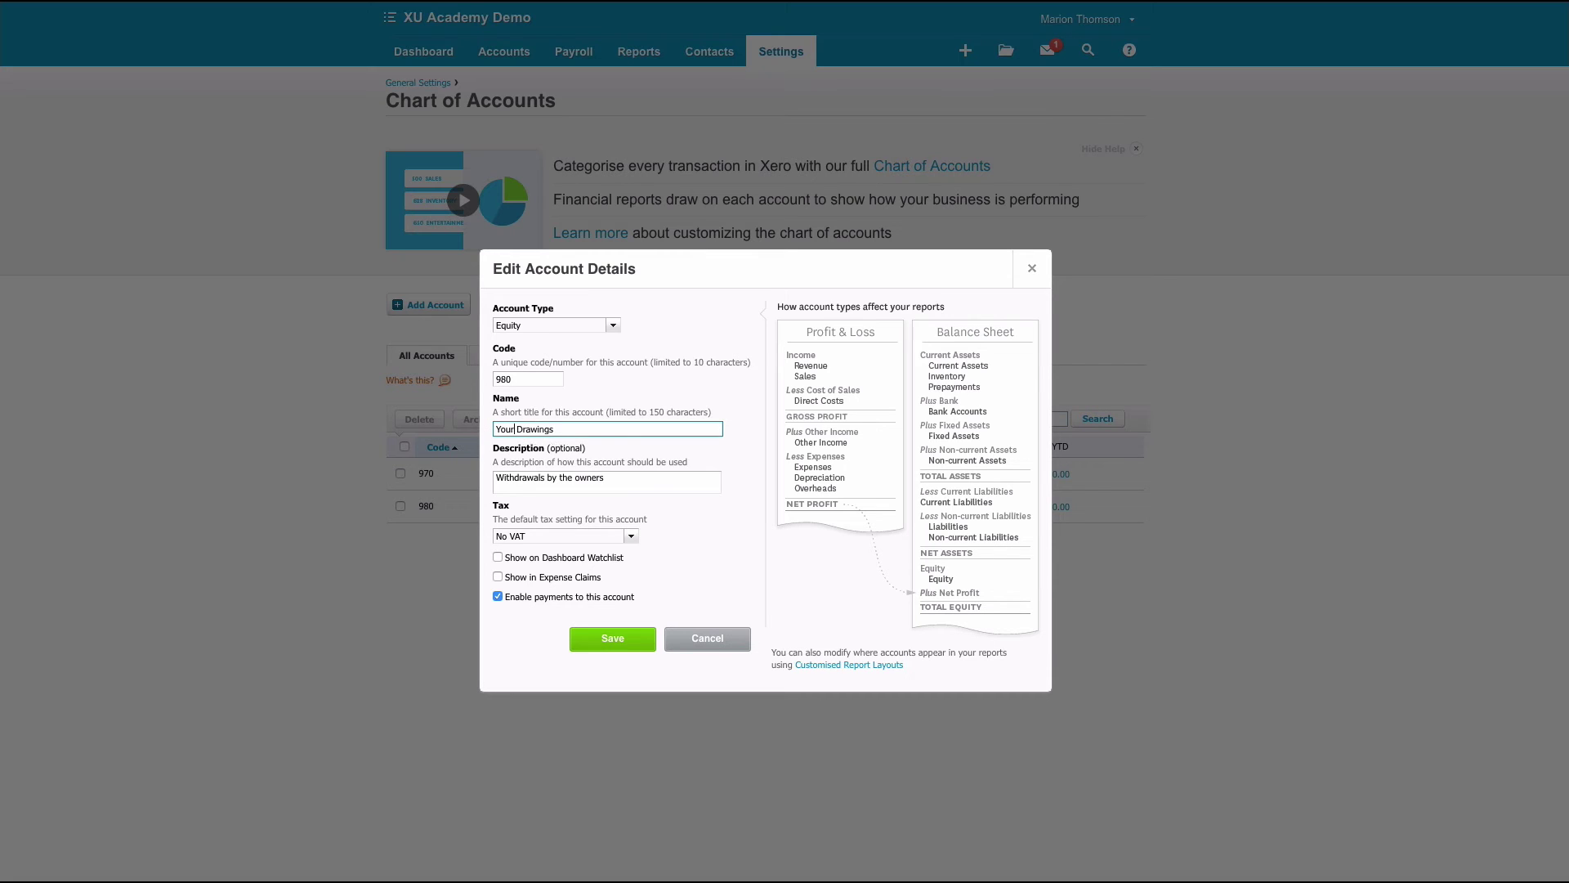
type(" Name -")
left_click(615, 642)
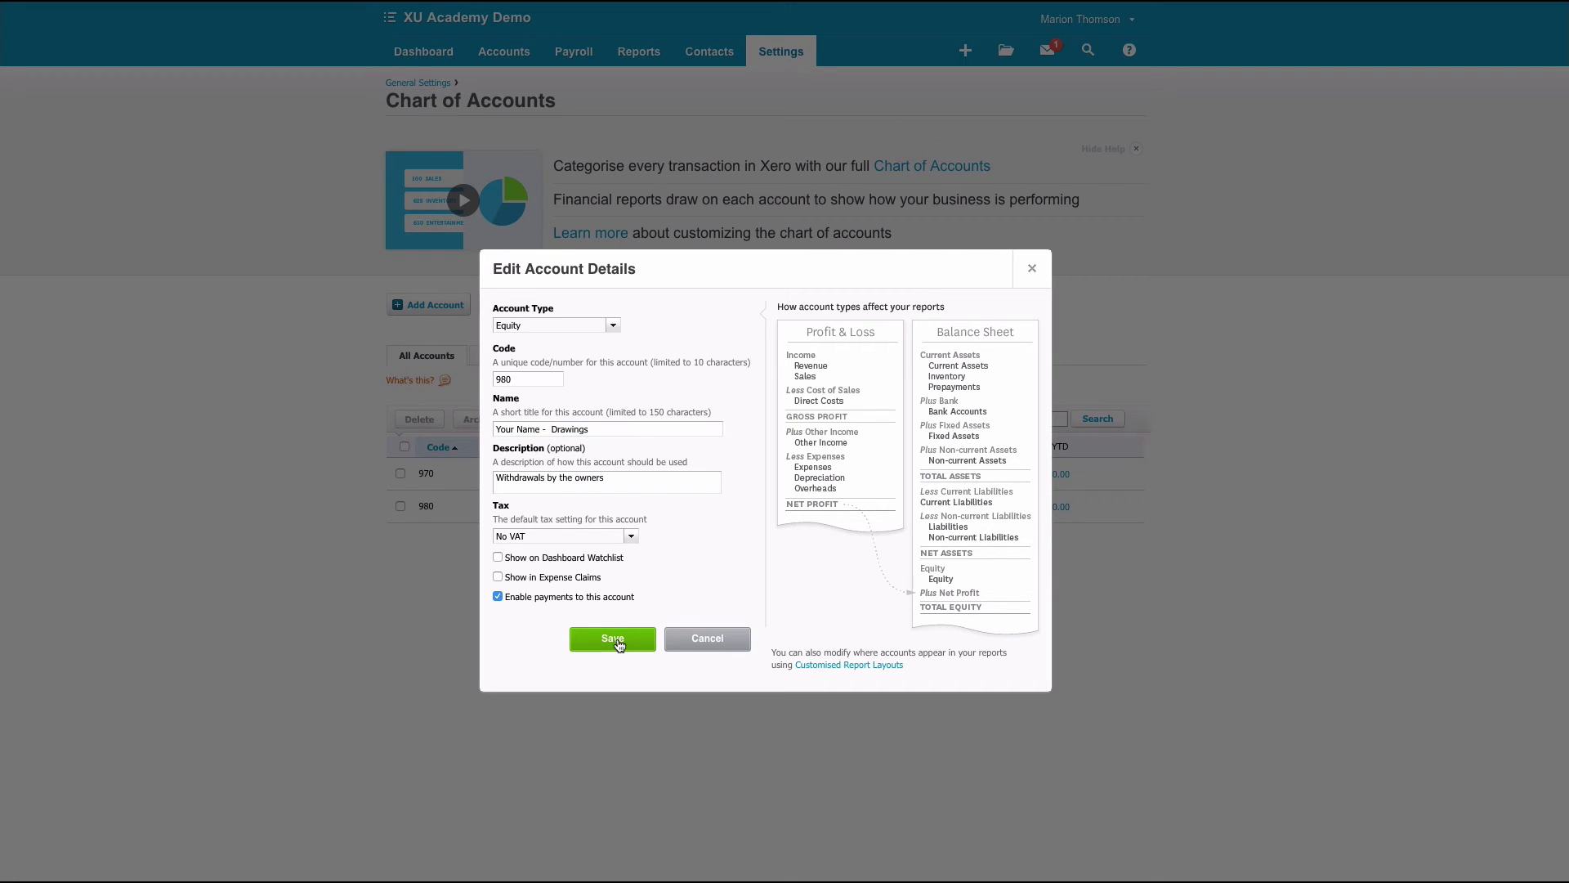